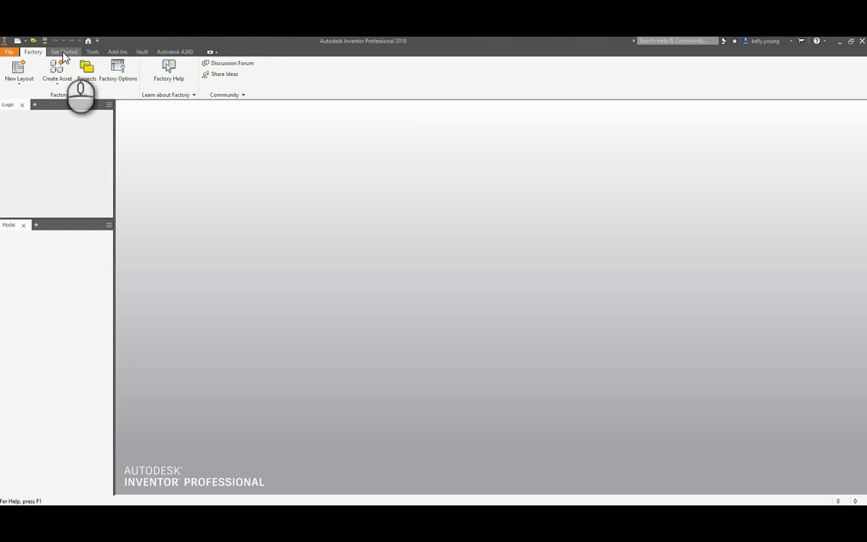
# Create a new sheet metal part and start a 2D sketch on the front plane
pyautogui.click(64, 52)
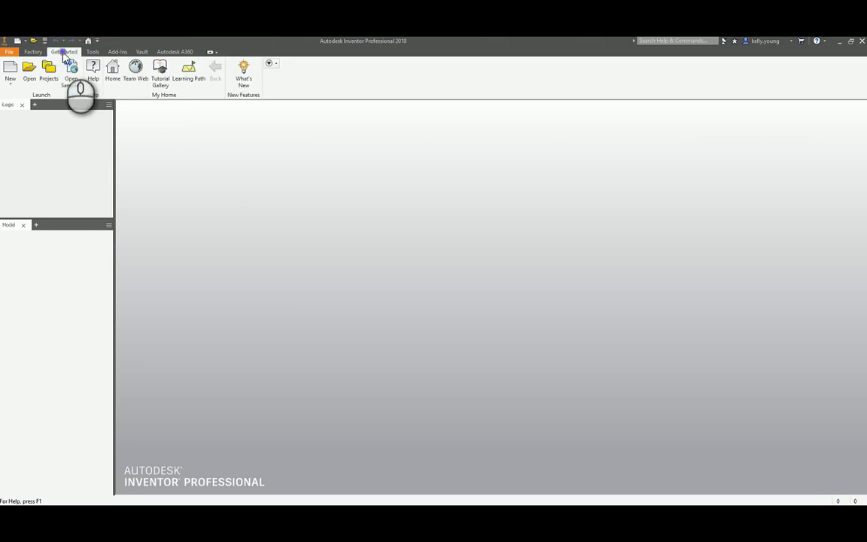
pyautogui.click(10, 70)
pyautogui.doubleClick(324, 154)
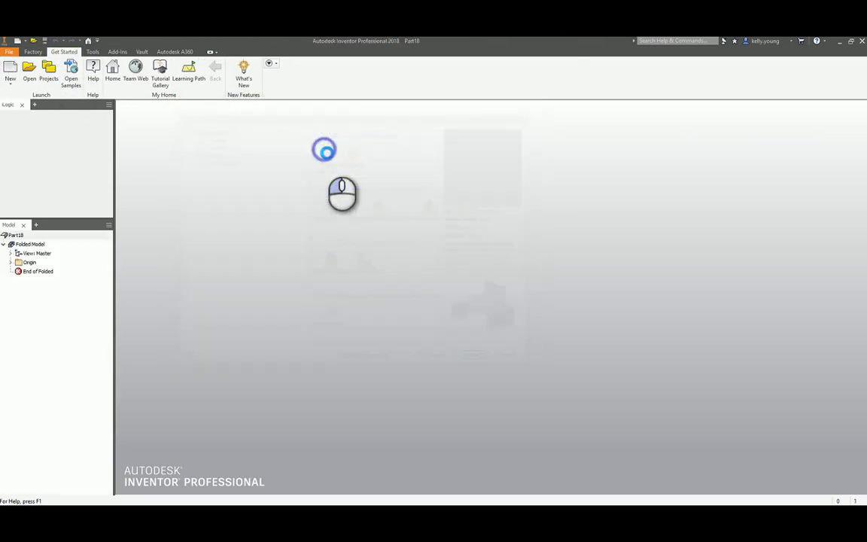
pyautogui.click(19, 73)
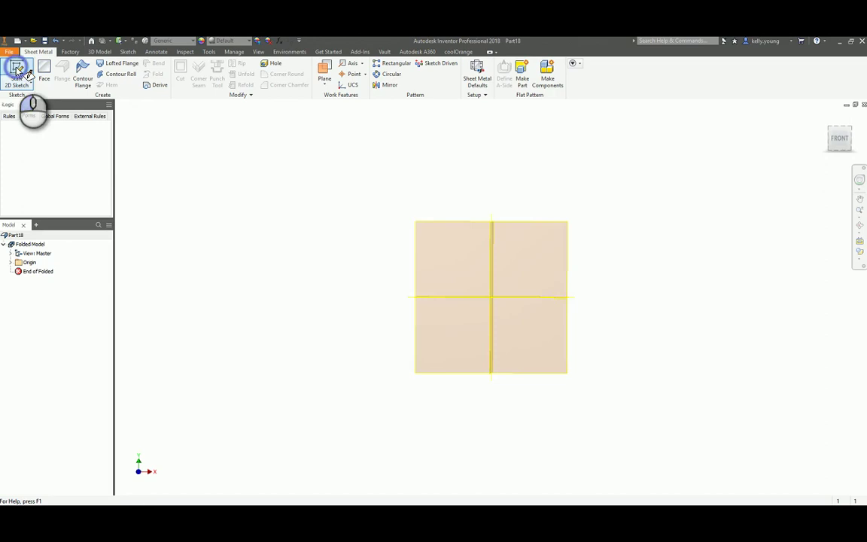
pyautogui.click(536, 246)
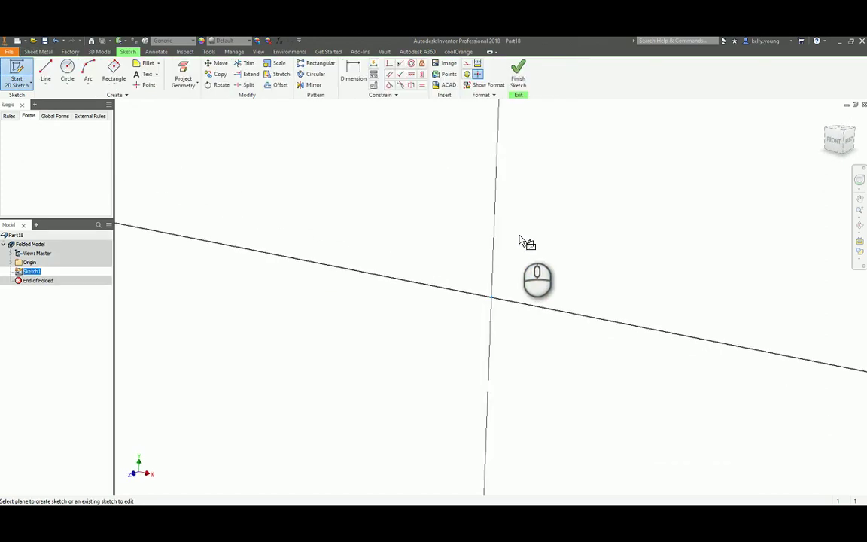
# Sketch a two-point center rectangle at the origin, 10 in wide and 2 in high
pyautogui.click(113, 83)
pyautogui.click(143, 138)
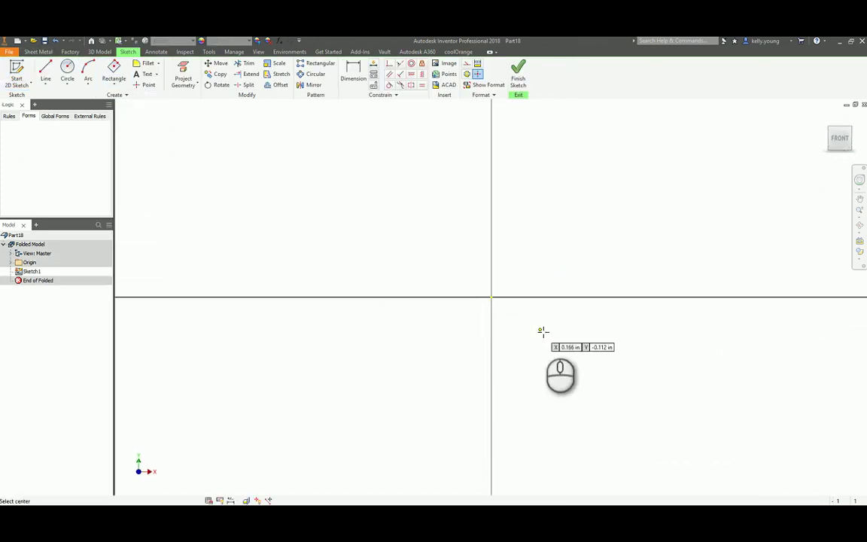
pyautogui.click(490, 297)
pyautogui.write('10')
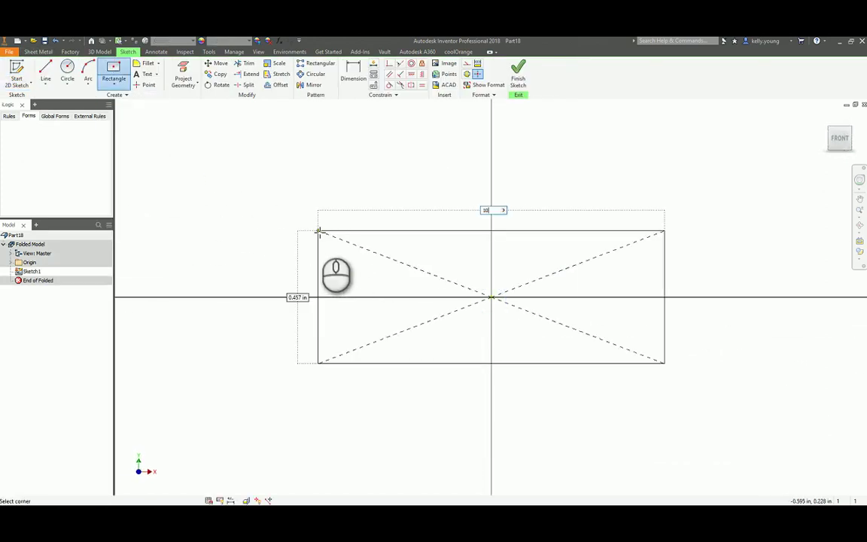
pyautogui.press('Tab')
pyautogui.write('2')
pyautogui.press('Return')
pyautogui.scroll(-5, 458, 284)
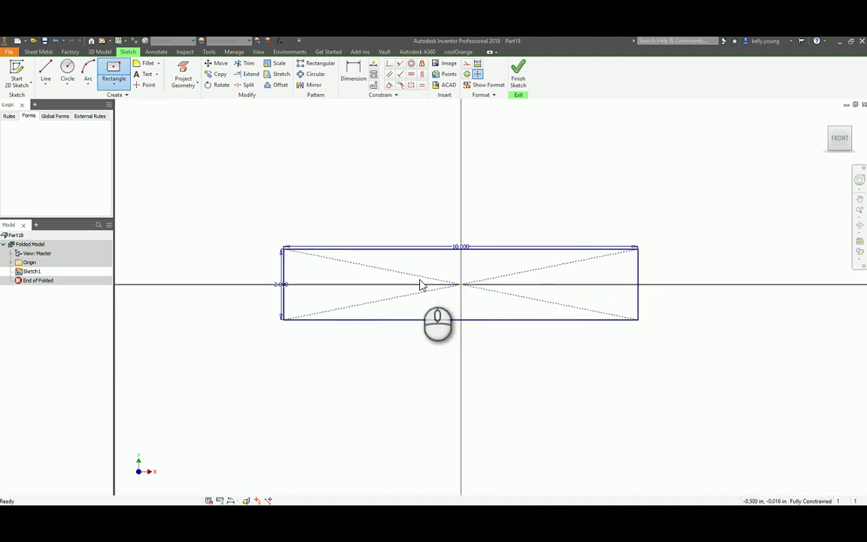
# Sketch four small circles inside the rectangle, one near each corner
pyautogui.press('c')
pyautogui.click(310, 302)
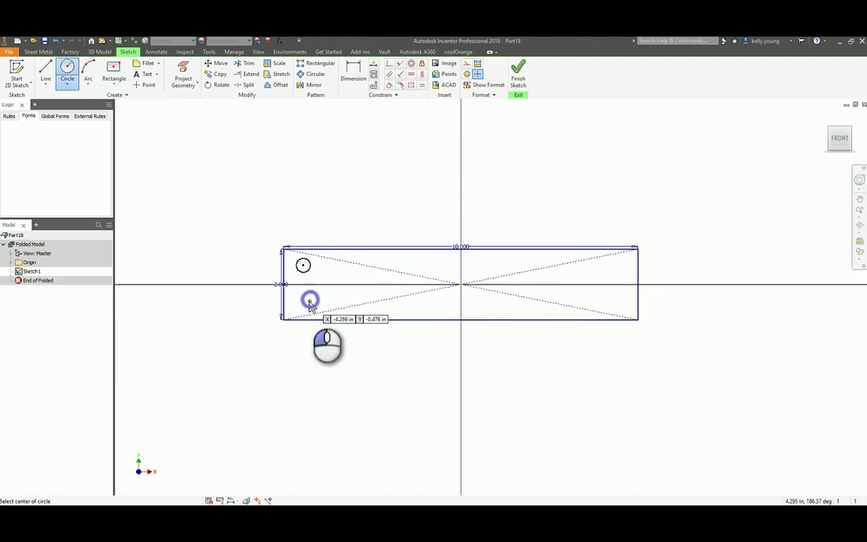
pyautogui.click(610, 264)
pyautogui.click(613, 305)
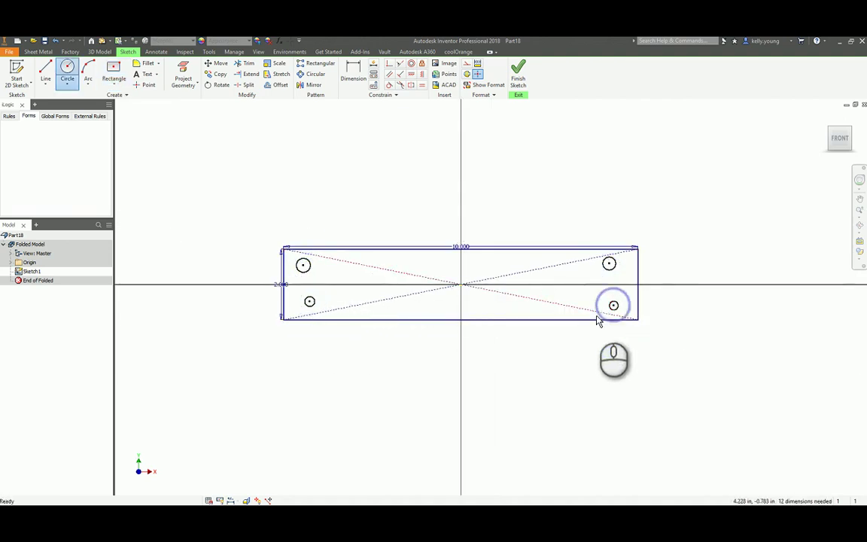
pyautogui.press('Escape')
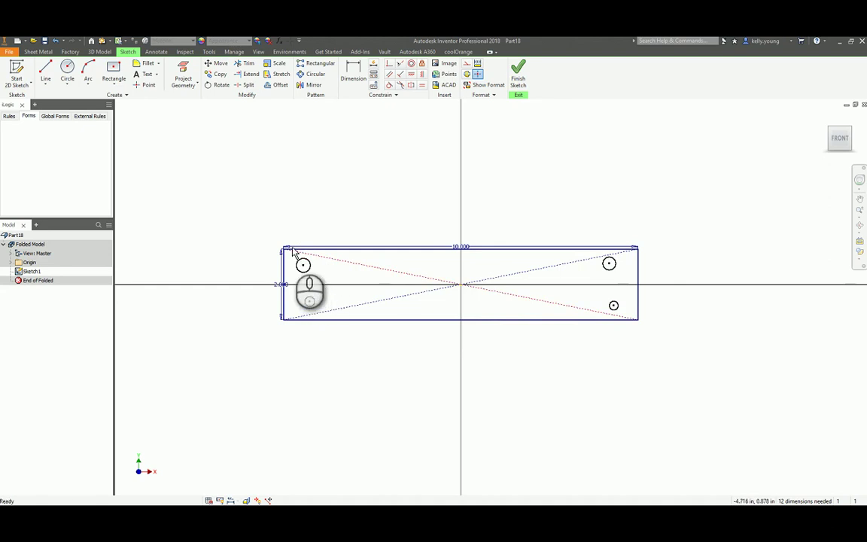
# Make the four corner circles equal and set the upper-left circle's diameter to .125 in
pyautogui.moveTo(291, 228)
pyautogui.mouseDown()
pyautogui.moveTo(353, 312)
pyautogui.moveTo(624, 316)
pyautogui.mouseUp()
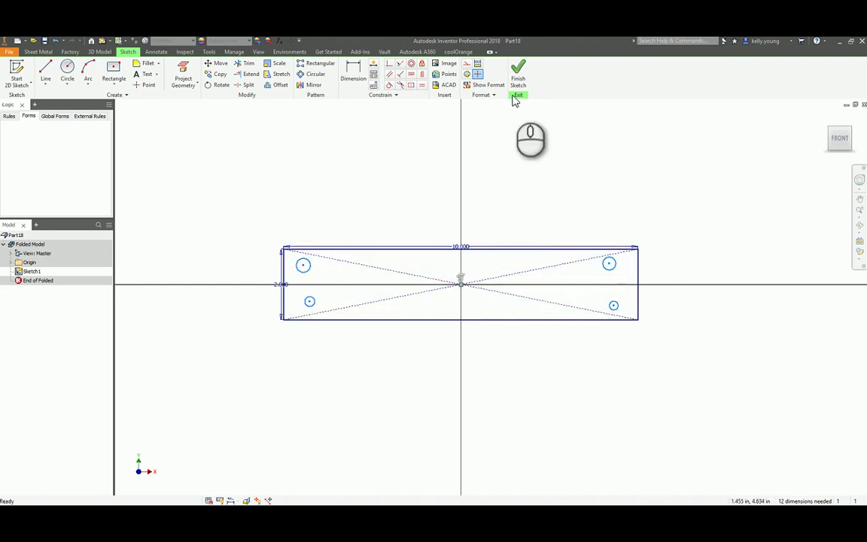
pyautogui.click(421, 86)
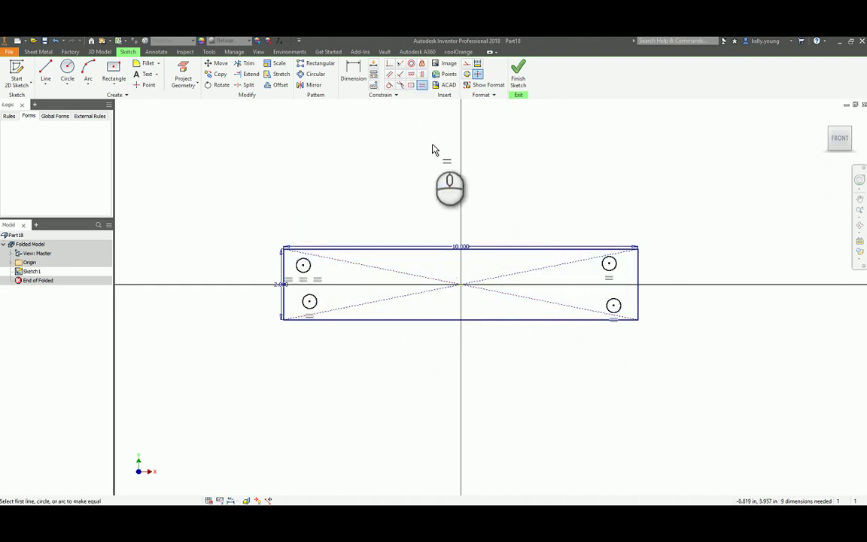
pyautogui.press('d')
pyautogui.click(303, 264)
pyautogui.click(316, 247)
pyautogui.click(332, 235)
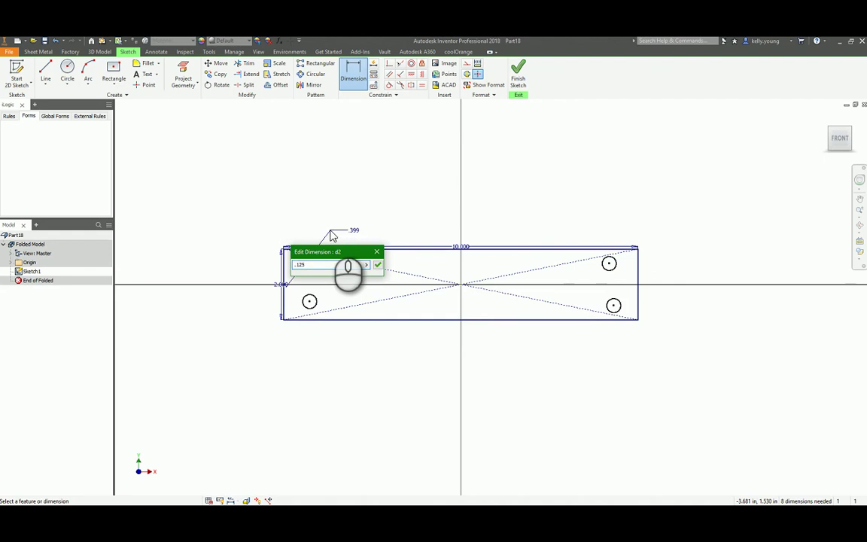
pyautogui.press('Return')
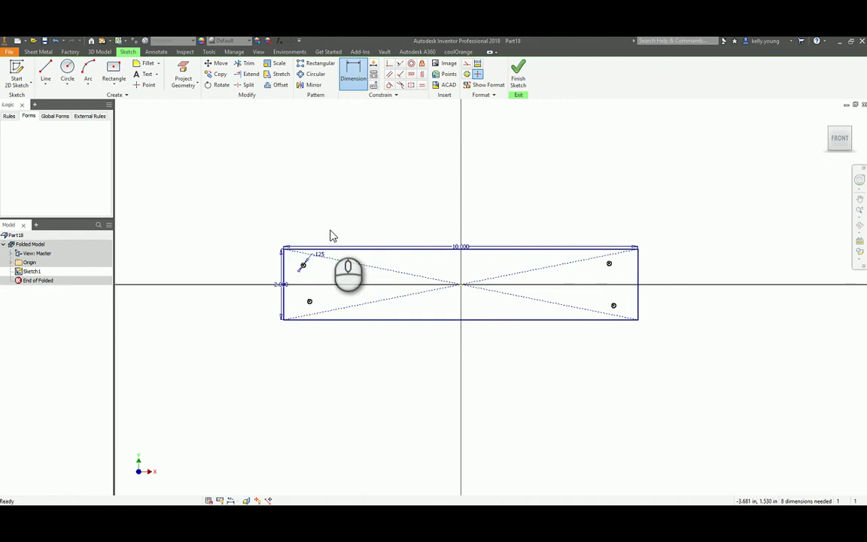
# Dimension the upper-left circle's center .5 in from the rectangle's left edge
pyautogui.click(304, 263)
pyautogui.click(304, 231)
pyautogui.write('.5')
pyautogui.press('Return')
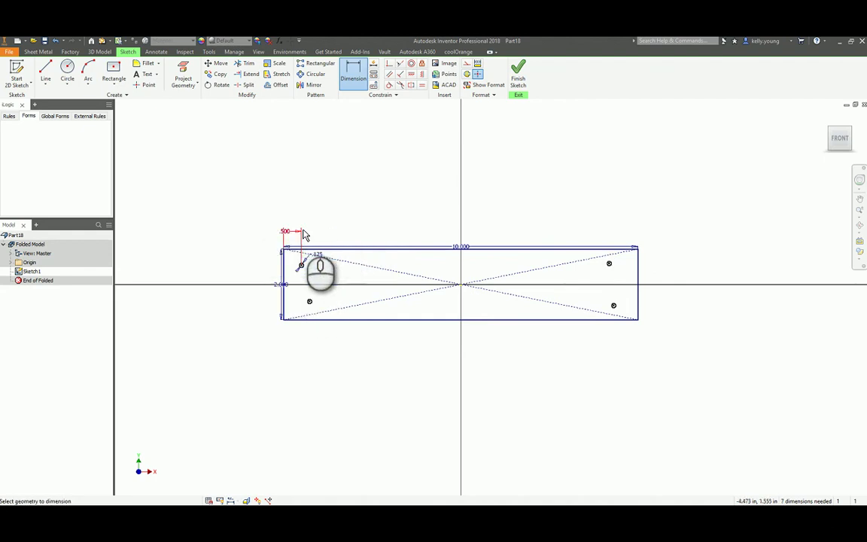
# Dimension the upper-right circle from the rectangle's right edge, linking the value to the upper-left circle's .5 in horizontal offset
pyautogui.click(608, 264)
pyautogui.click(638, 268)
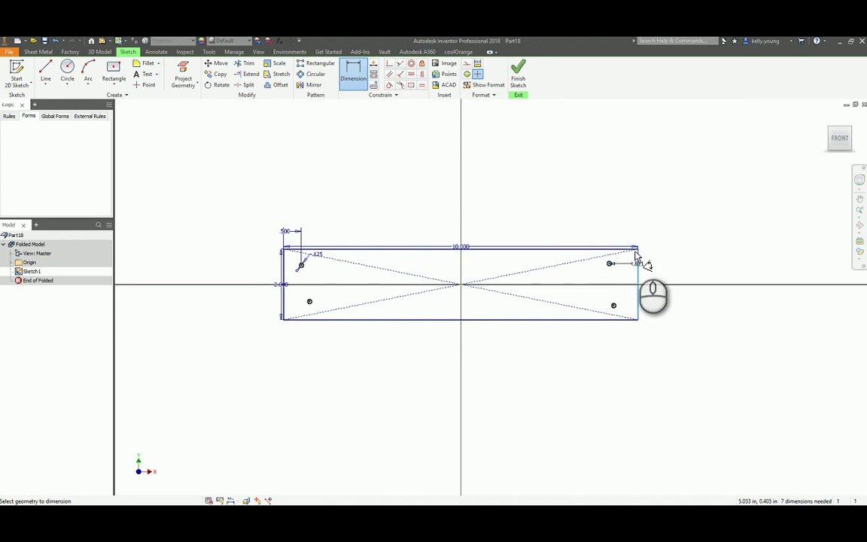
pyautogui.click(626, 222)
pyautogui.click(290, 232)
pyautogui.press('Return')
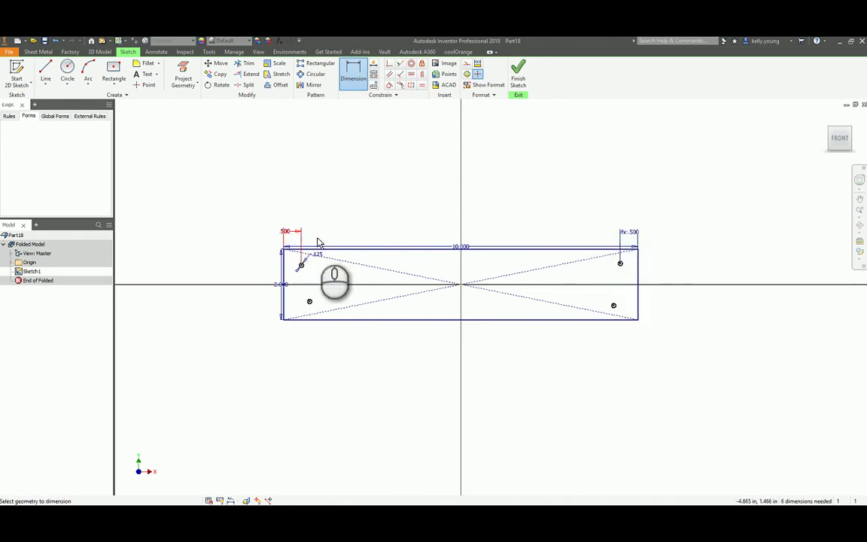
# Align the circle centers horizontally in upper and lower pairs and vertically in left and right pairs
pyautogui.click(411, 73)
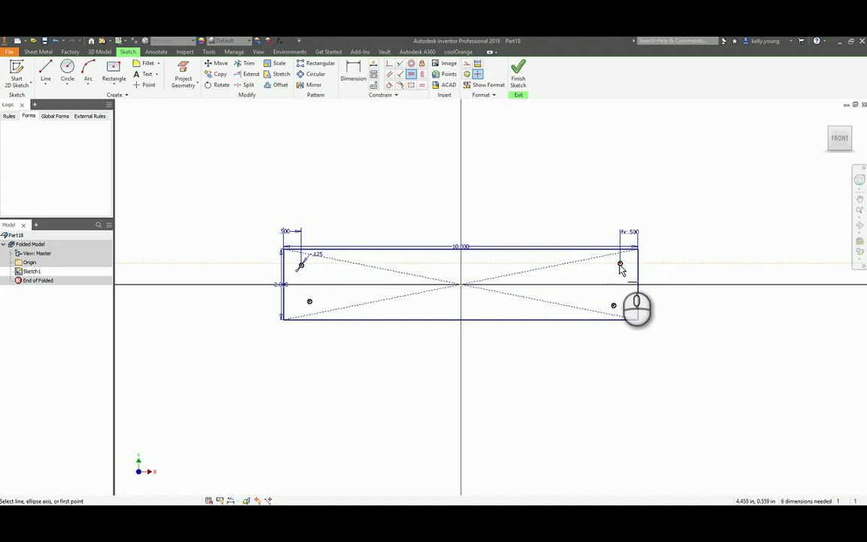
pyautogui.click(620, 265)
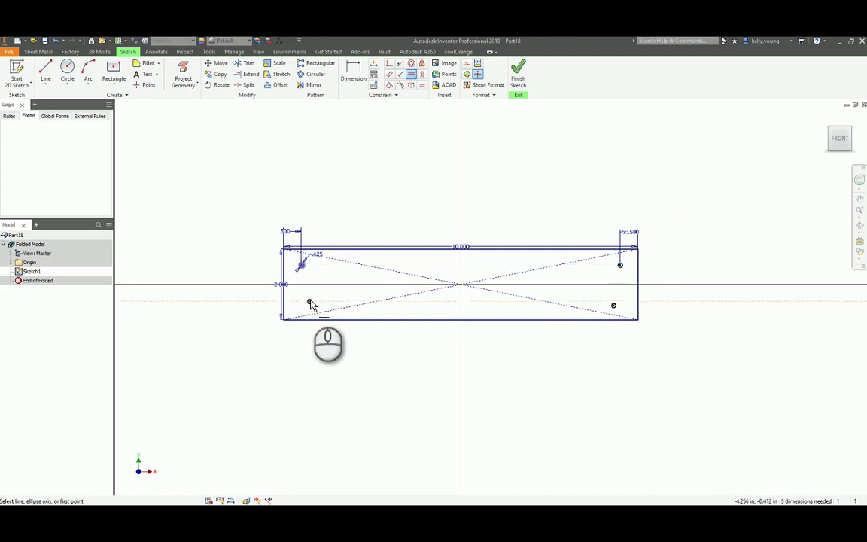
pyautogui.click(310, 301)
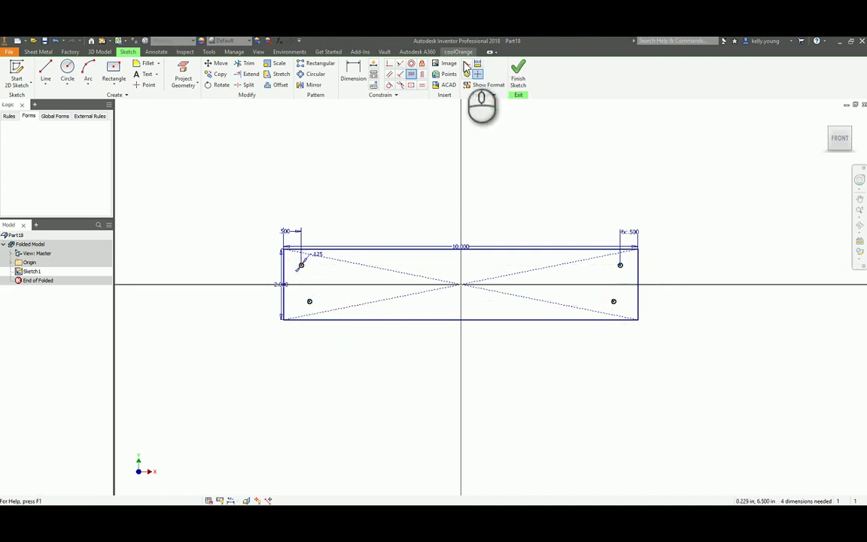
pyautogui.click(310, 301)
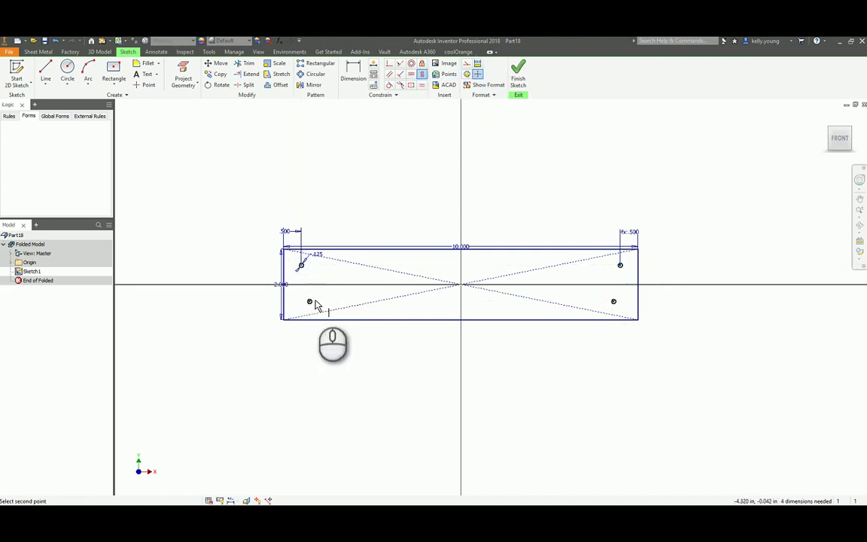
pyautogui.click(310, 302)
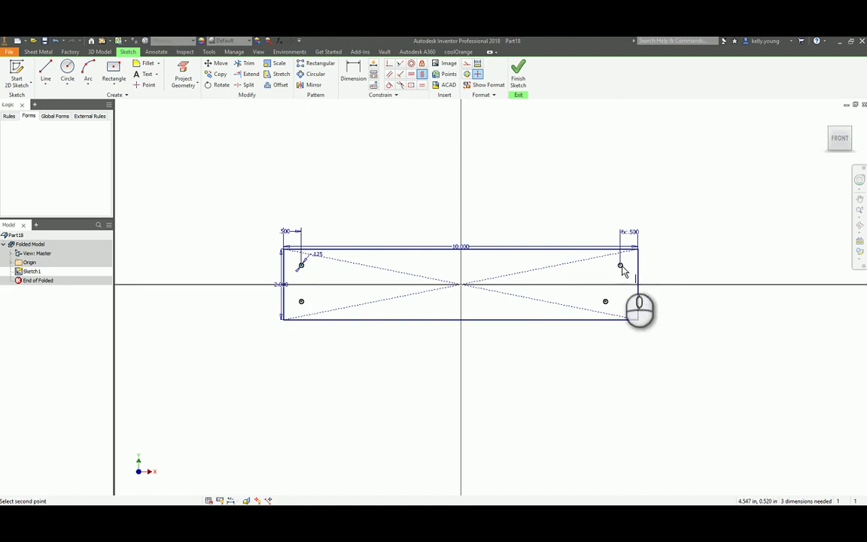
pyautogui.click(606, 301)
# Dimension the upper-left circle from the rectangle's top edge, linking the value to its horizontal offset dimension d3
pyautogui.press('d')
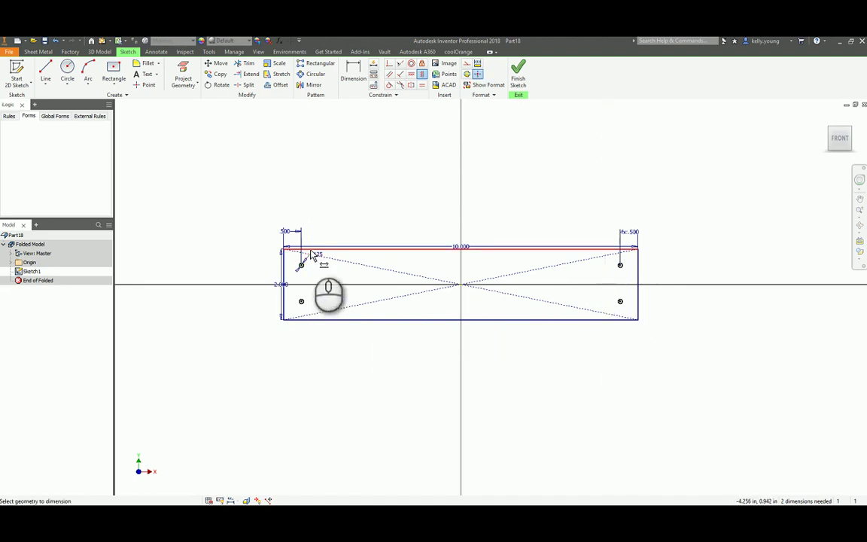
pyautogui.click(310, 250)
pyautogui.click(300, 265)
pyautogui.click(254, 258)
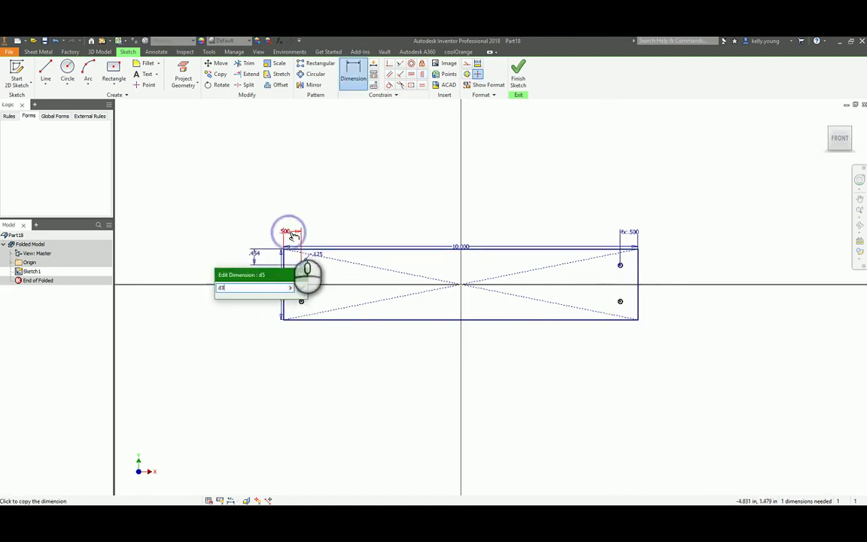
pyautogui.press('Return')
# Dimension the lower-left circle from the rectangle's bottom edge, linking the value to the upper-left circle's vertical offset
pyautogui.click(306, 319)
pyautogui.click(301, 303)
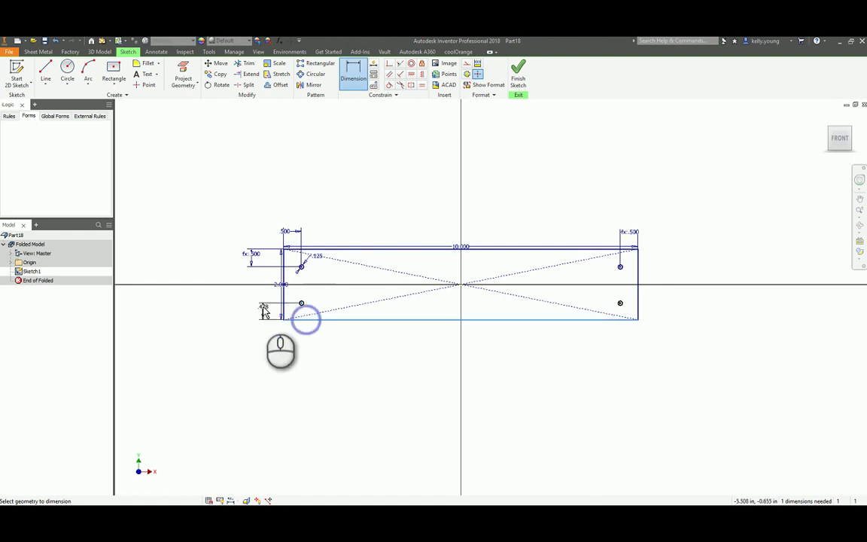
pyautogui.click(259, 305)
pyautogui.click(257, 257)
pyautogui.press('Return')
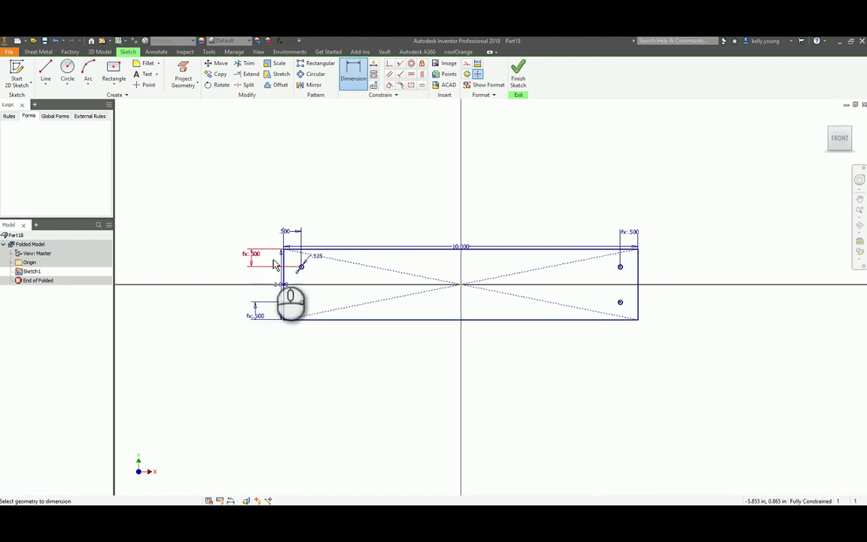
pyautogui.press('Escape')
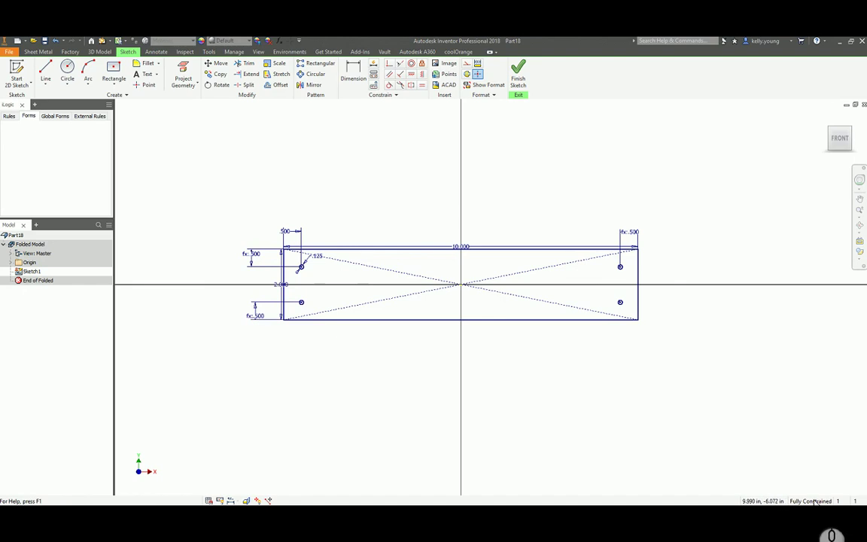
# Add a circle at the rectangle's center, make it equal to the corner circles, and finish the sketch
pyautogui.press('c')
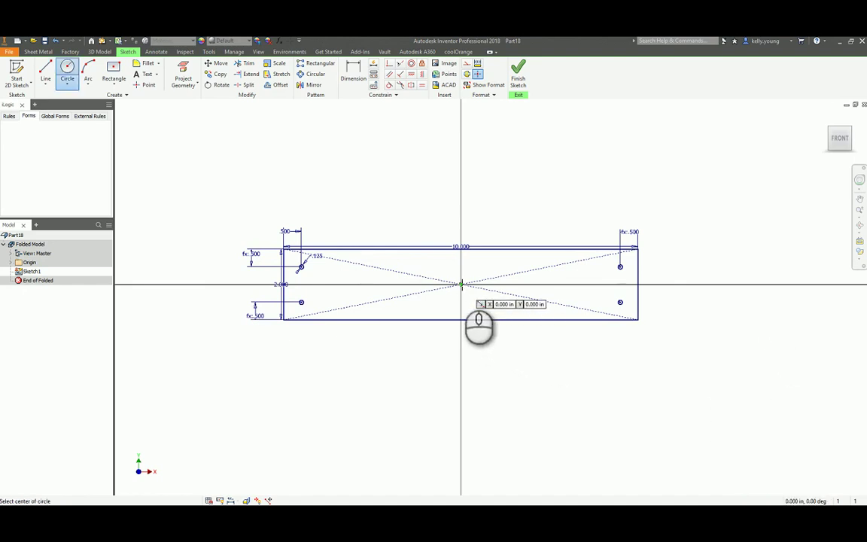
pyautogui.click(462, 284)
pyautogui.click(467, 294)
pyautogui.press('Escape')
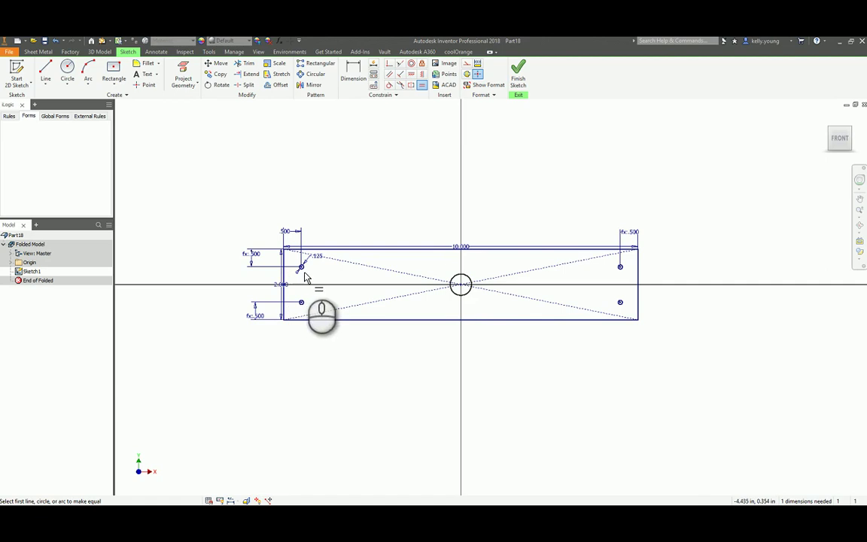
pyautogui.click(302, 267)
pyautogui.click(472, 299)
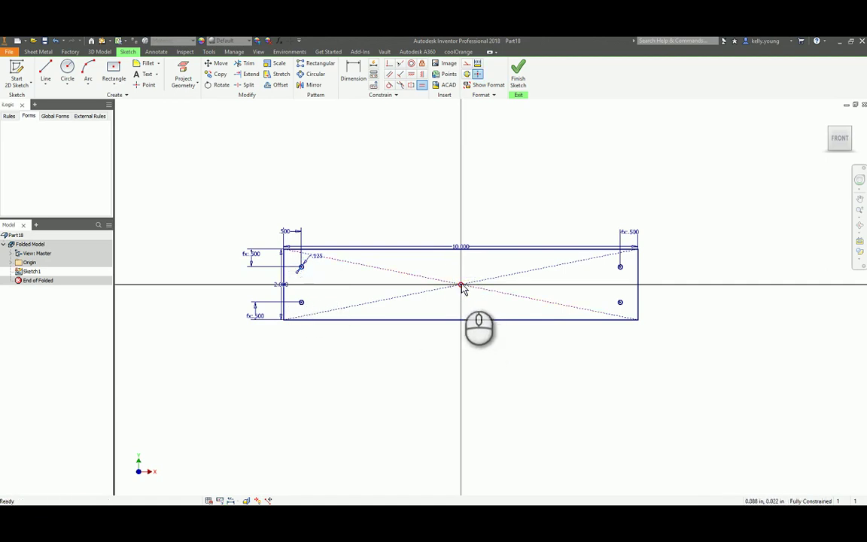
pyautogui.moveTo(474, 316); pyautogui.dragTo(484, 327, button='right')
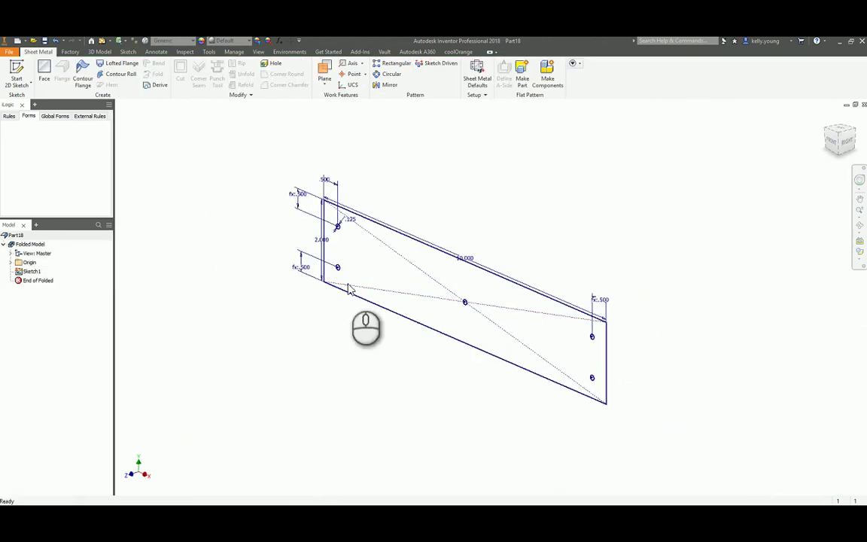
# Create a sheet metal Face from the rectangular profile with its five holes, following the default rule
pyautogui.click(44, 72)
pyautogui.click(349, 266)
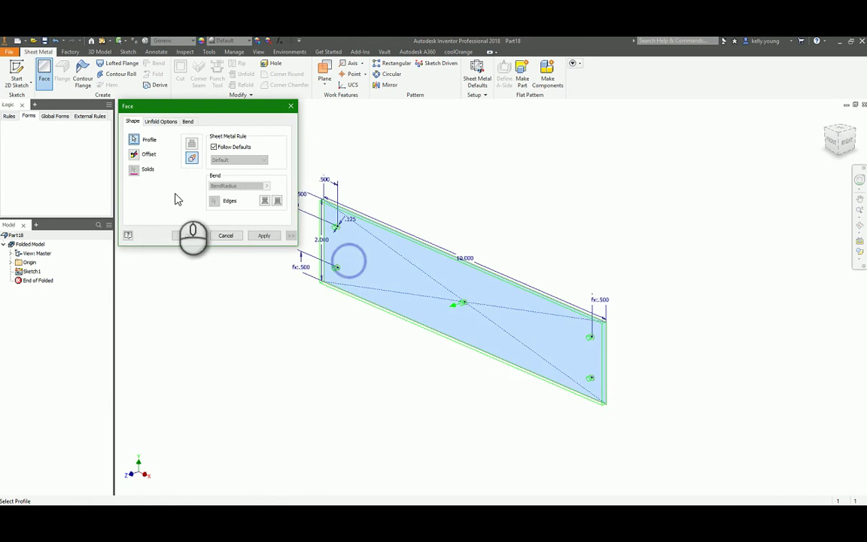
pyautogui.click(188, 235)
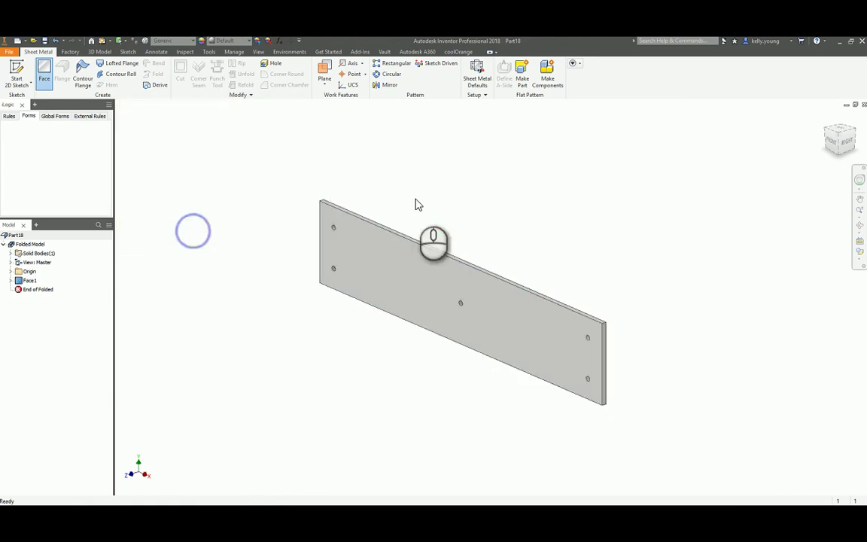
# Set the Default sheet metal rule's thickness to 1/8, save the rule and close the sheet metal defaults
pyautogui.click(477, 75)
pyautogui.click(591, 139)
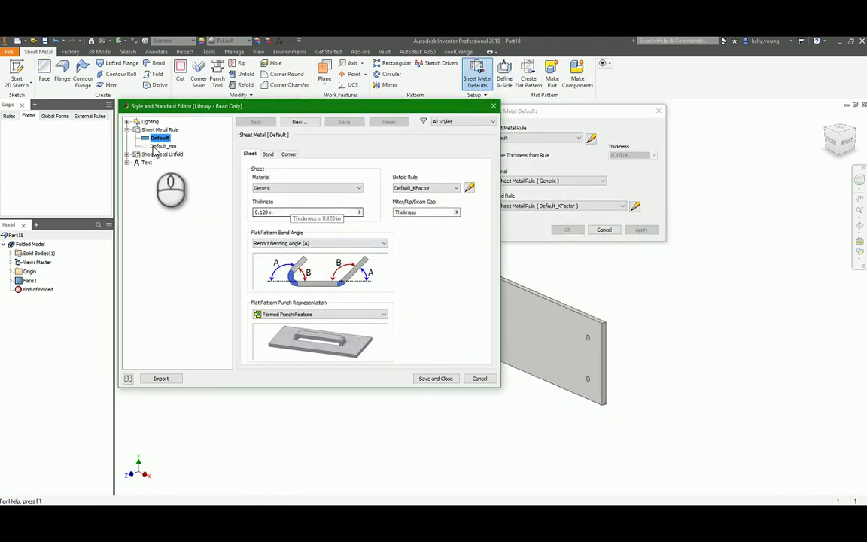
pyautogui.doubleClick(289, 212)
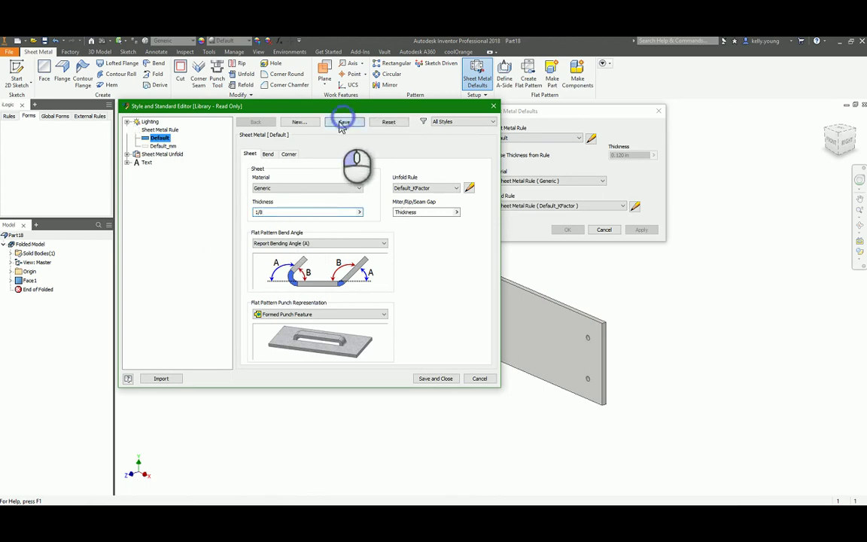
pyautogui.click(434, 379)
pyautogui.click(682, 306)
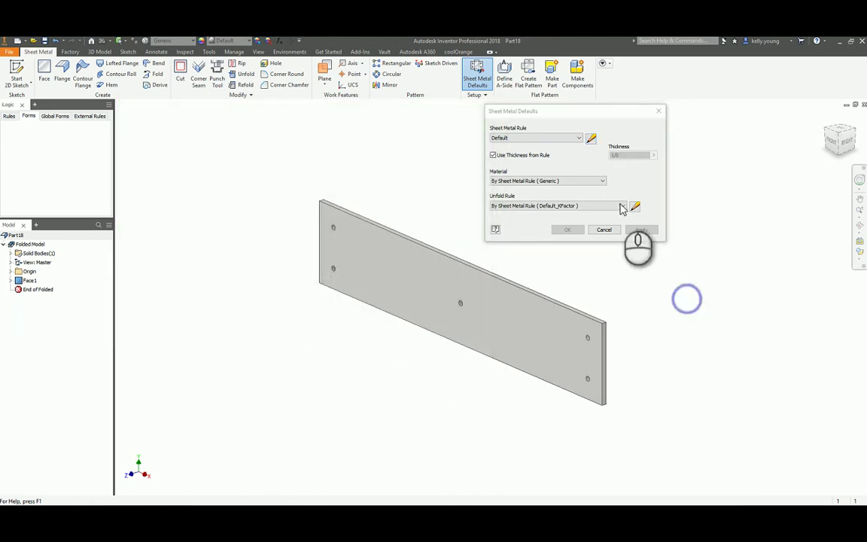
pyautogui.click(658, 112)
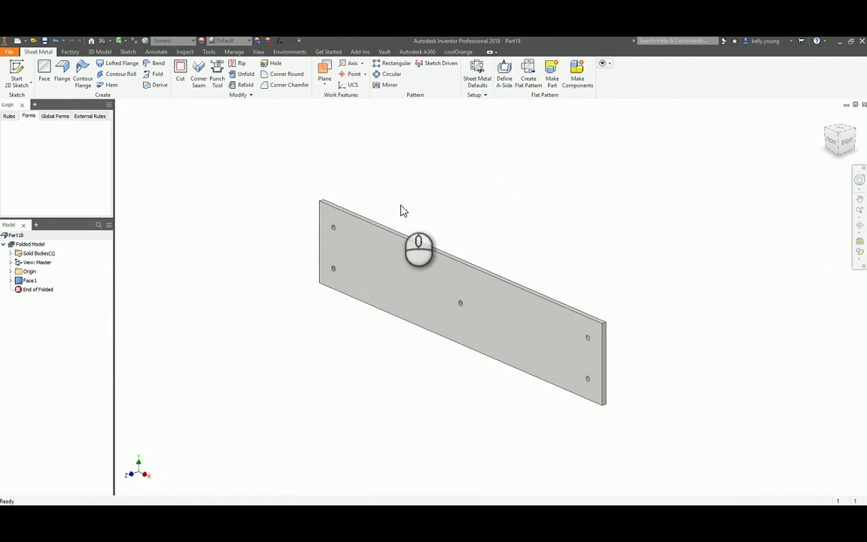
# Save the plate part under its default name and assign it the Steel, Mild material
pyautogui.hotkey('ctrl', 's')
pyautogui.click(438, 324)
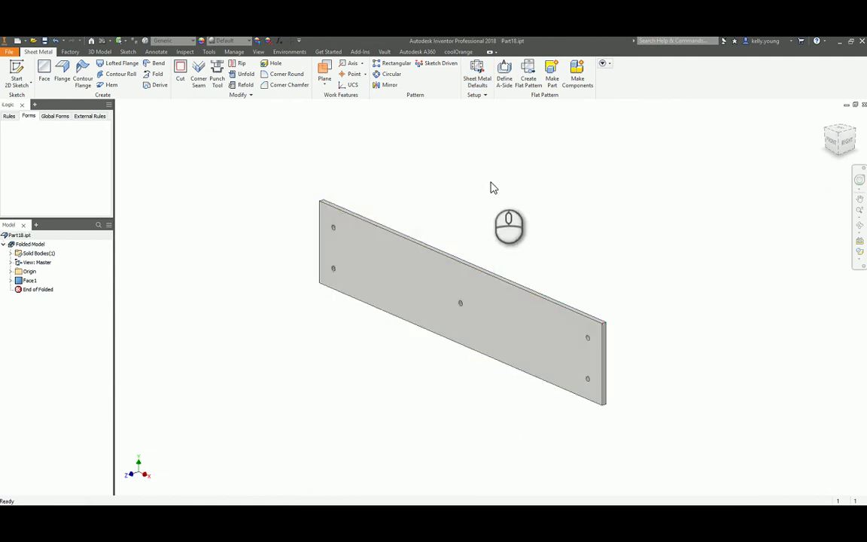
pyautogui.click(173, 41)
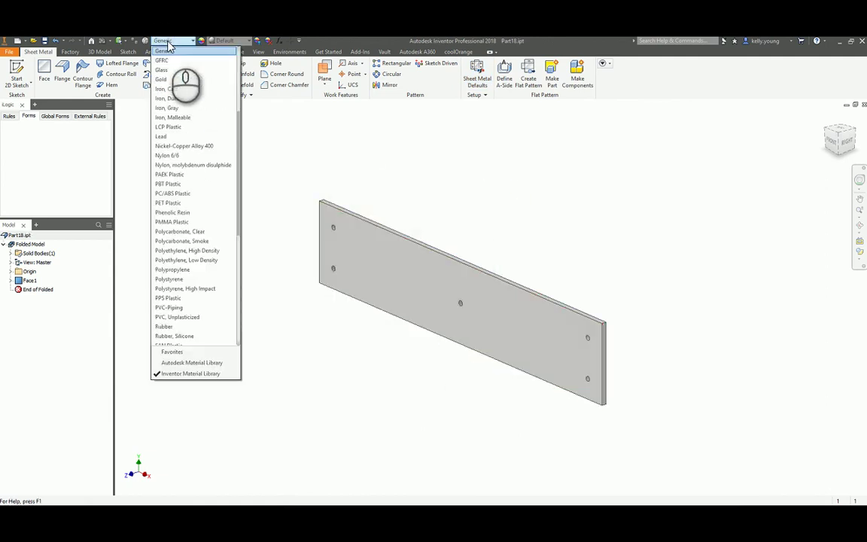
pyautogui.scroll(-8, 209, 274)
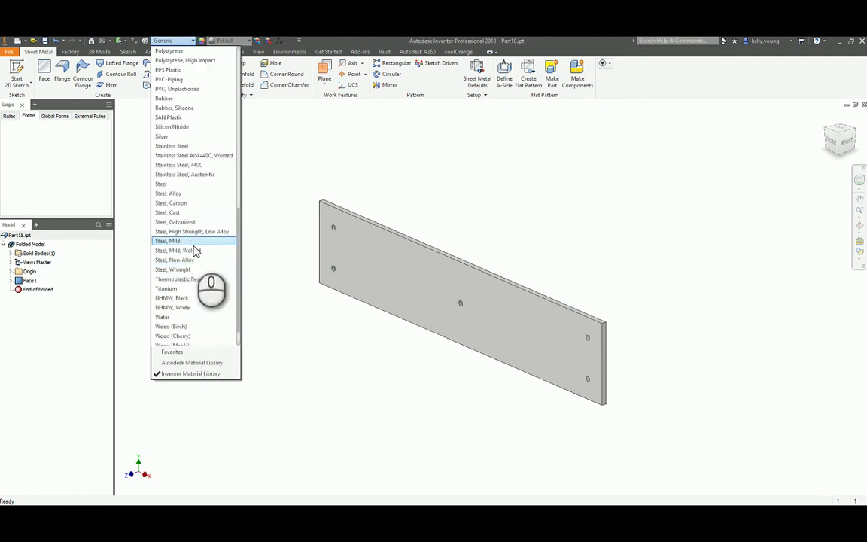
pyautogui.click(191, 241)
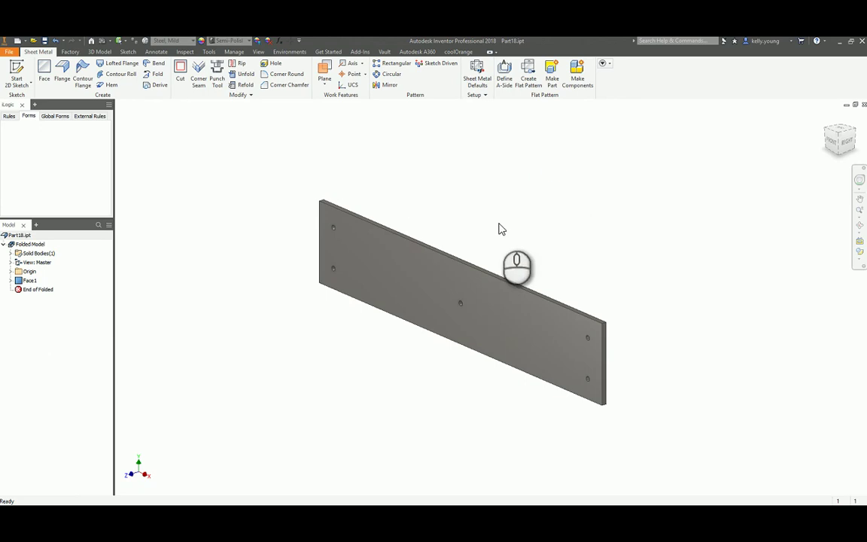
# Create a new assembly from the Standard.iam template and place one instance of Part18.ipt in it
pyautogui.click(17, 40)
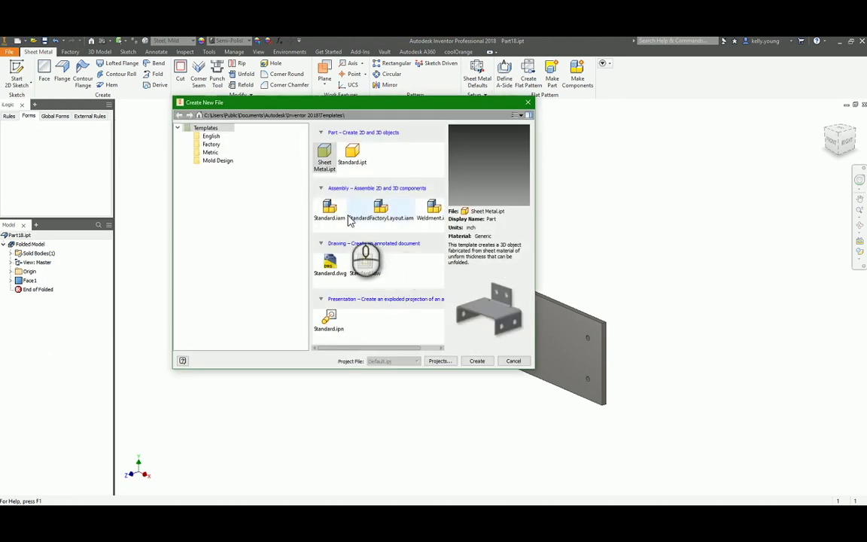
pyautogui.doubleClick(329, 211)
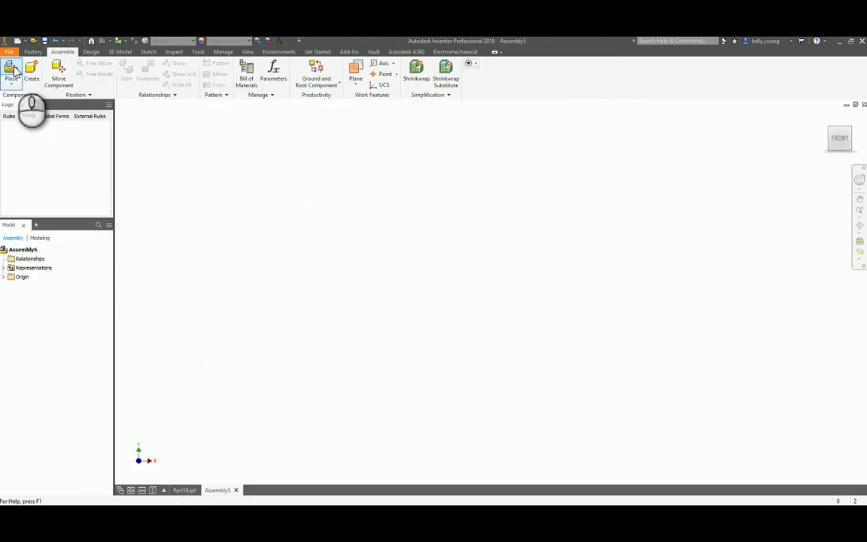
pyautogui.click(12, 69)
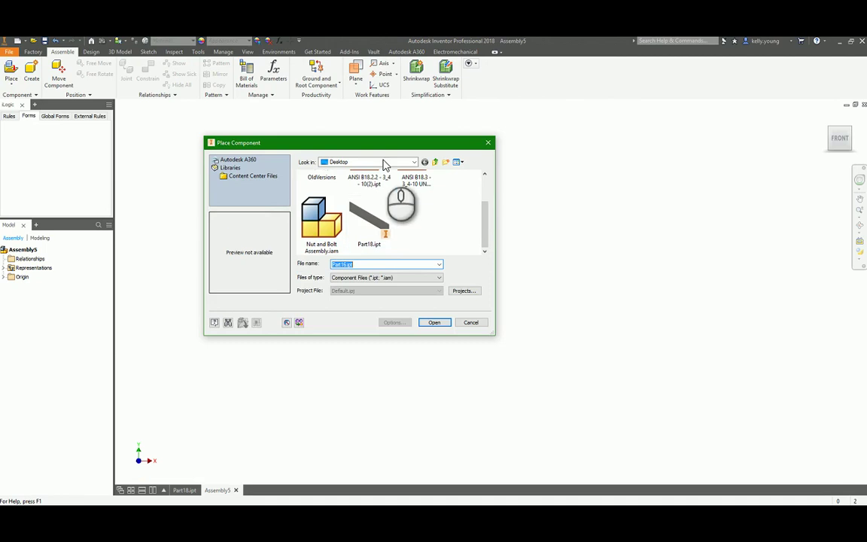
pyautogui.doubleClick(372, 239)
pyautogui.click(448, 249)
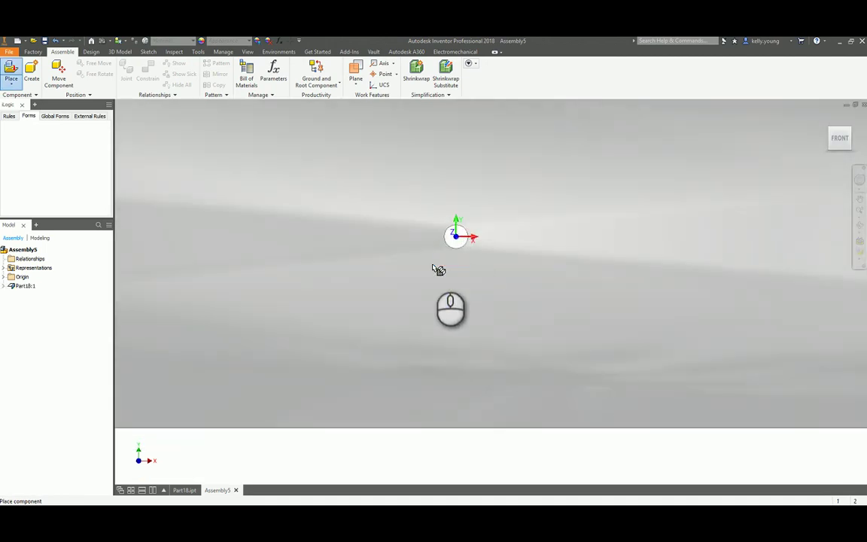
pyautogui.press('Escape')
pyautogui.scroll(-5, 467, 271)
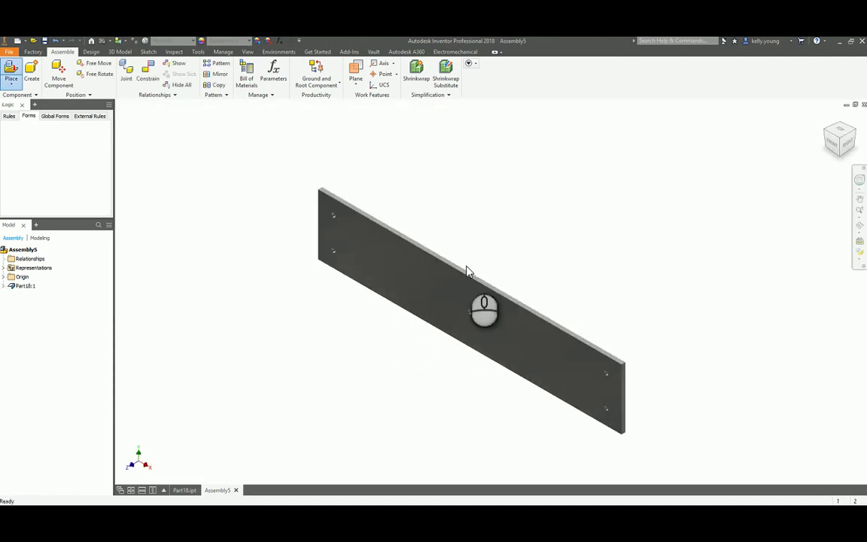
pyautogui.scroll(-2, 291, 333)
pyautogui.click(232, 276)
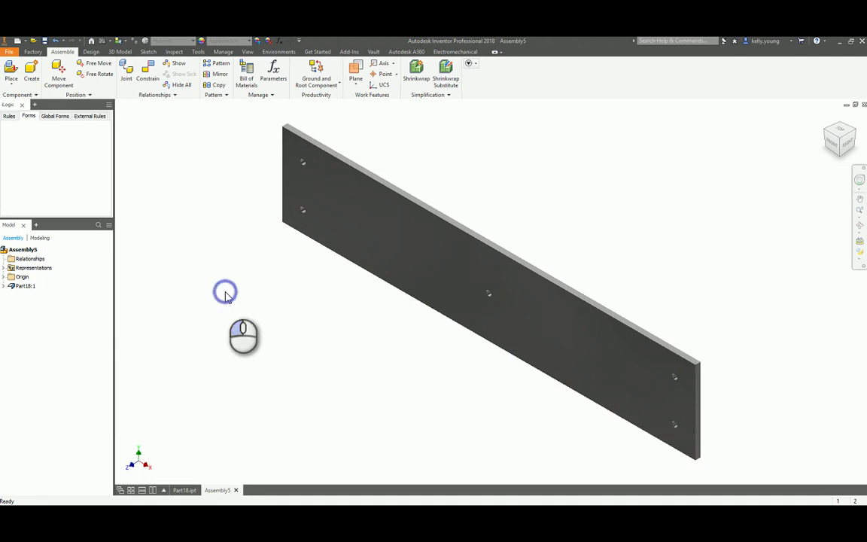
# Create an in-place part from the Standard.ipt template, constrained to the front face of the plate
pyautogui.click(31, 70)
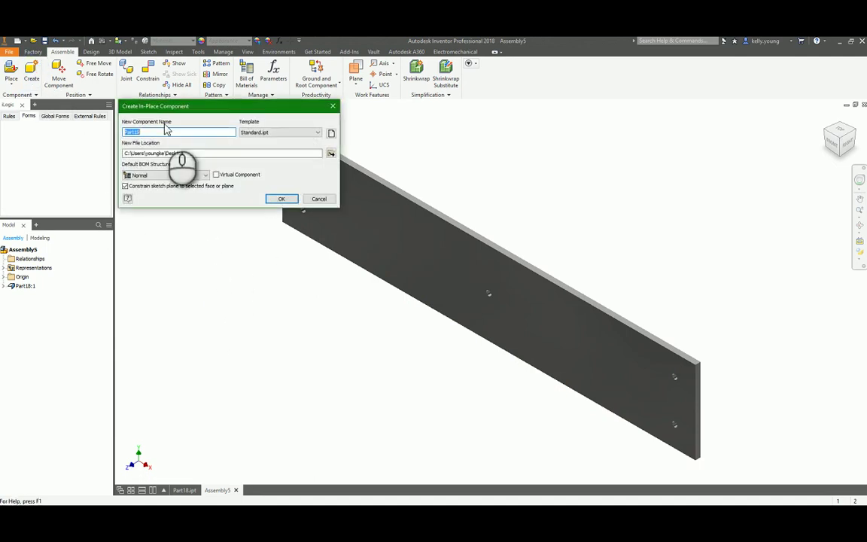
pyautogui.click(281, 199)
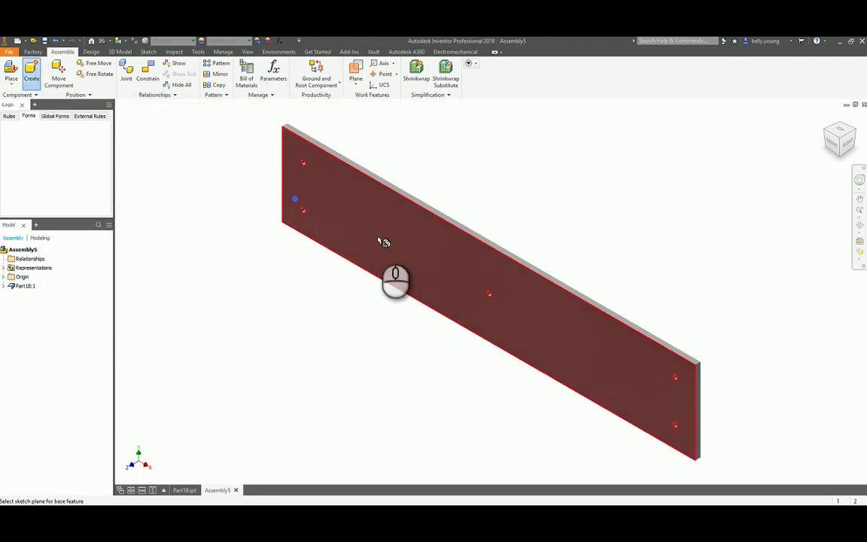
pyautogui.click(379, 239)
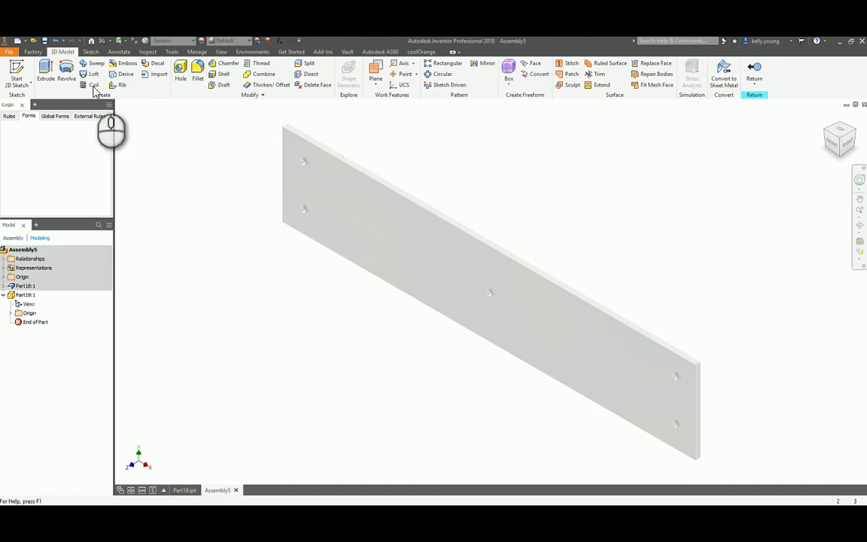
# Start a sketch for the new part on the plate's front face and project the face outline and holes into it
pyautogui.click(20, 70)
pyautogui.click(383, 234)
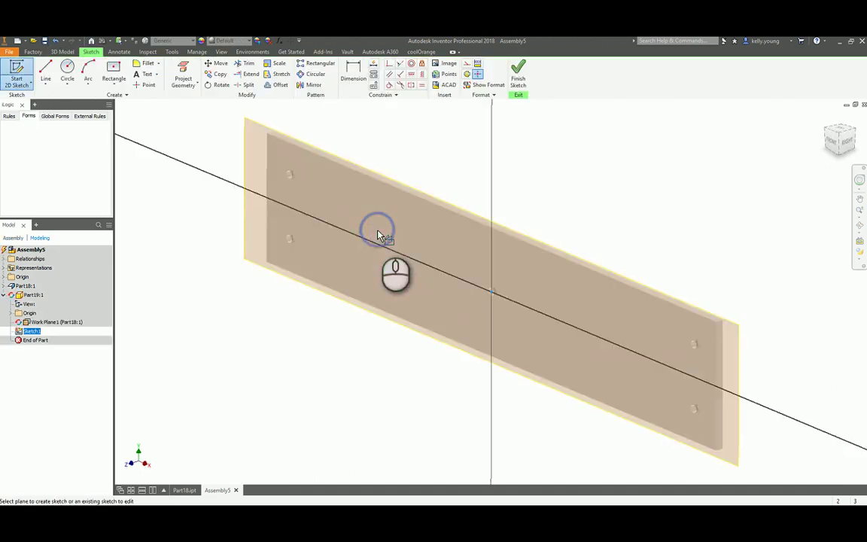
pyautogui.click(183, 72)
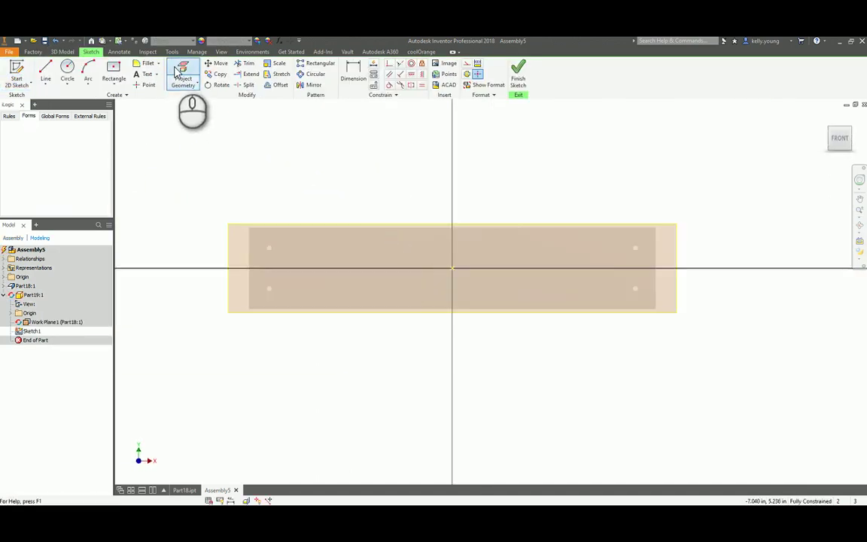
pyautogui.click(340, 253)
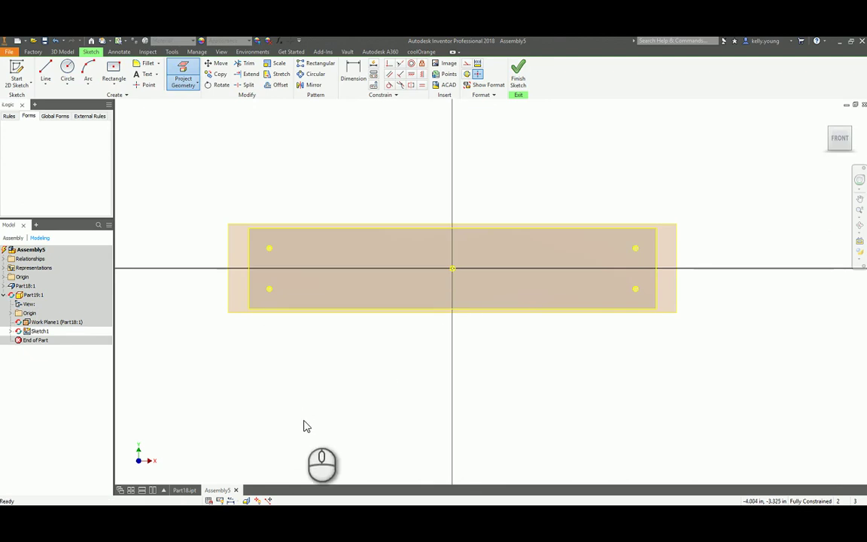
# Sketch horizontal center-point slots on the two left holes, with the upper slot's arc centers about 0.215 in from its hole center
pyautogui.scroll(3, 247, 252)
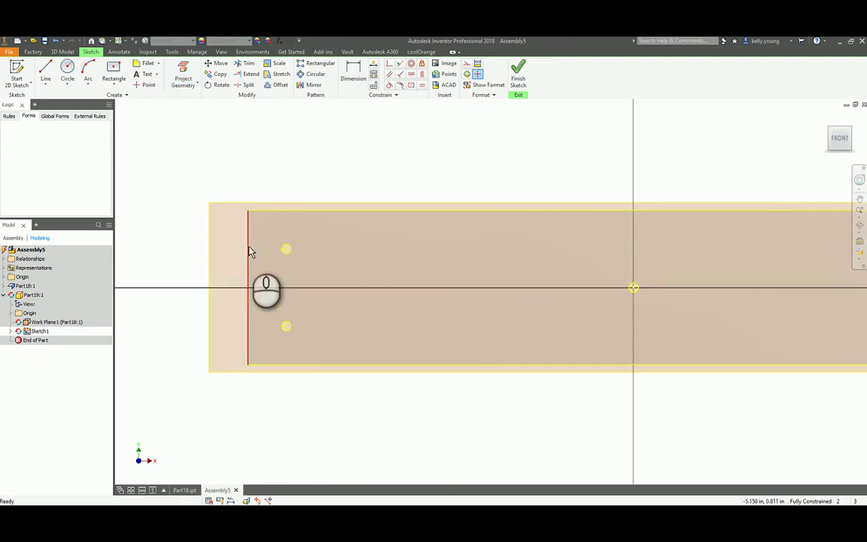
pyautogui.click(113, 79)
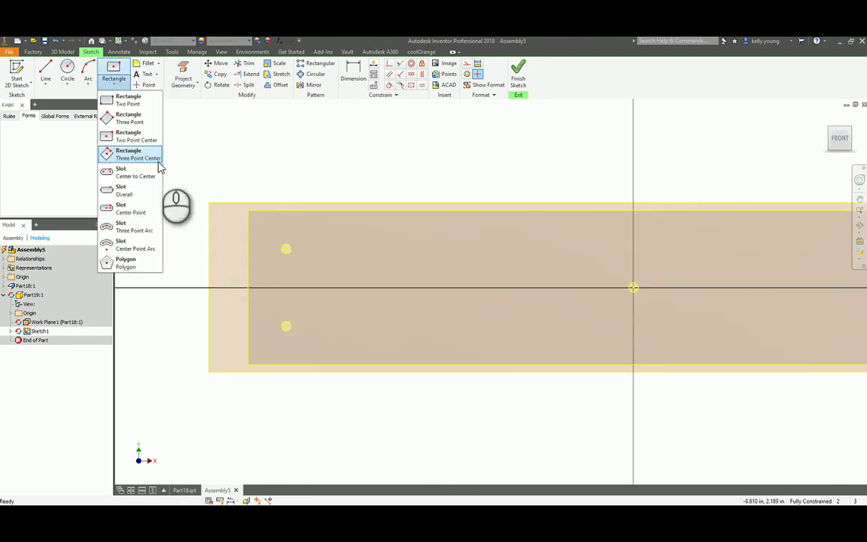
pyautogui.click(145, 216)
pyautogui.click(286, 248)
pyautogui.click(302, 250)
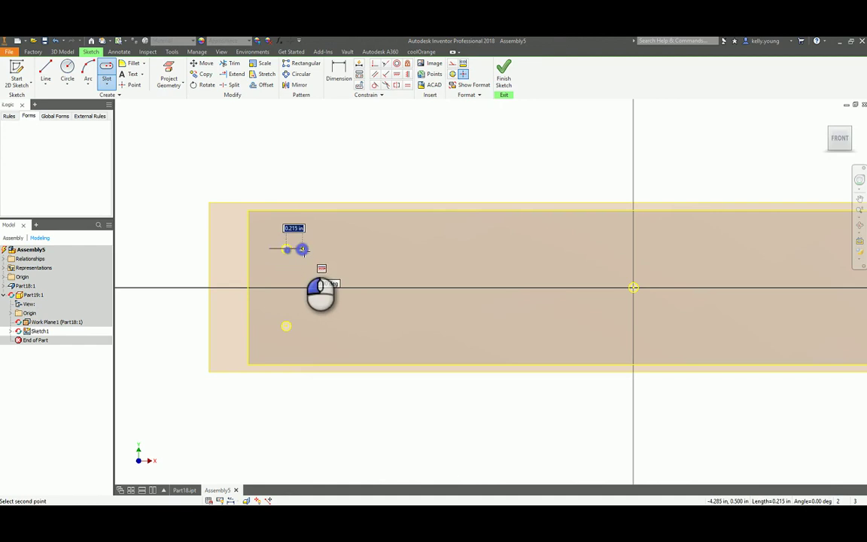
pyautogui.click(303, 240)
pyautogui.click(285, 326)
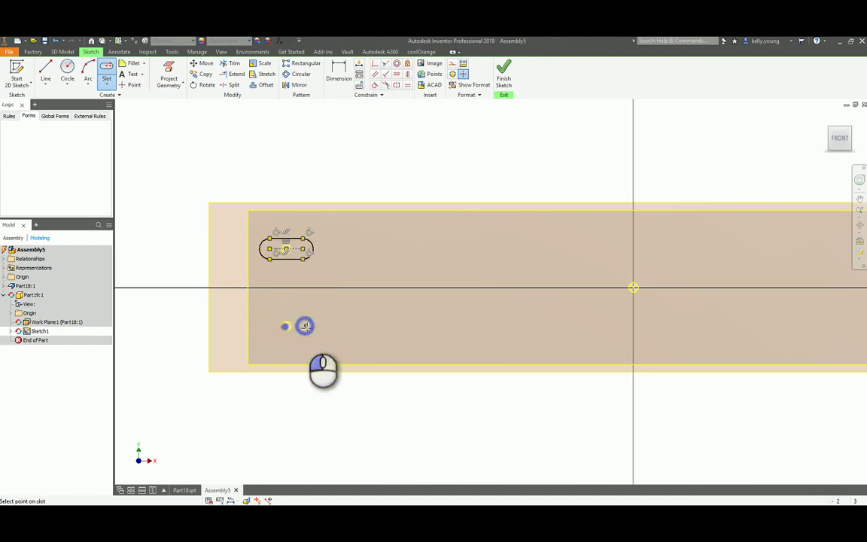
pyautogui.click(302, 325)
pyautogui.click(304, 317)
# Sketch horizontal center-point slots centered on the plate's middle hole and on its two right holes
pyautogui.click(634, 287)
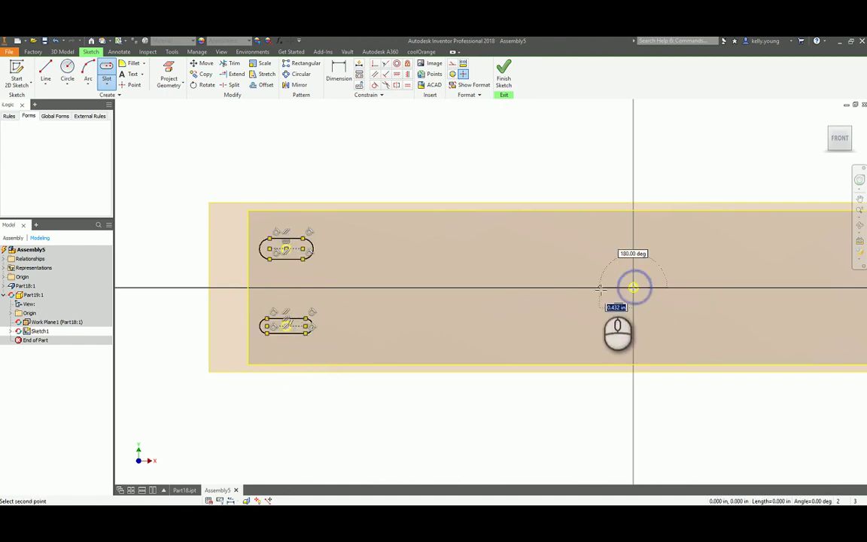
pyautogui.click(598, 278)
pyautogui.moveTo(576, 273); pyautogui.dragTo(274, 239, button='middle')
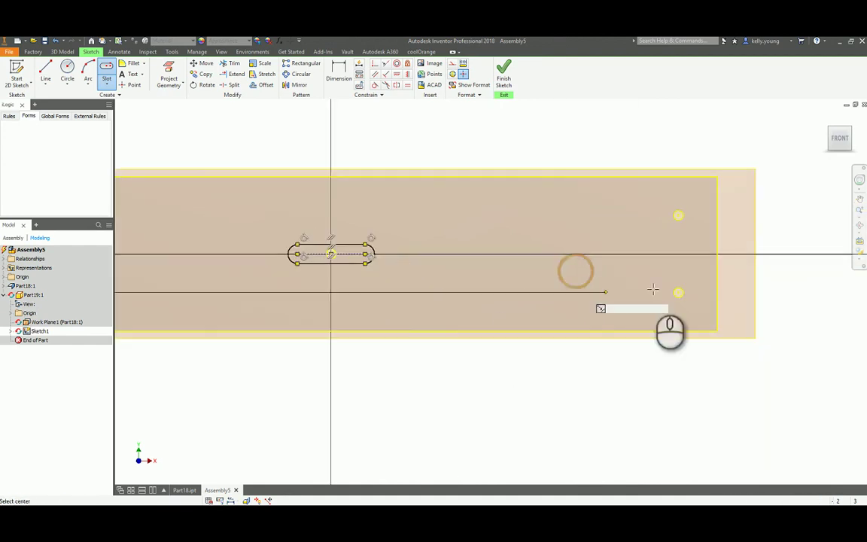
pyautogui.click(679, 216)
pyautogui.click(652, 216)
pyautogui.click(652, 208)
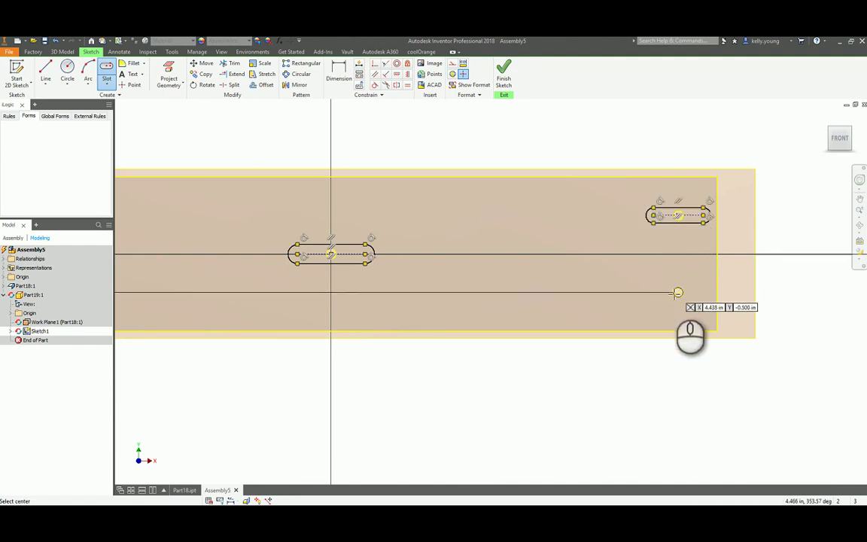
pyautogui.click(678, 292)
pyautogui.click(654, 292)
pyautogui.click(653, 285)
pyautogui.press('Escape')
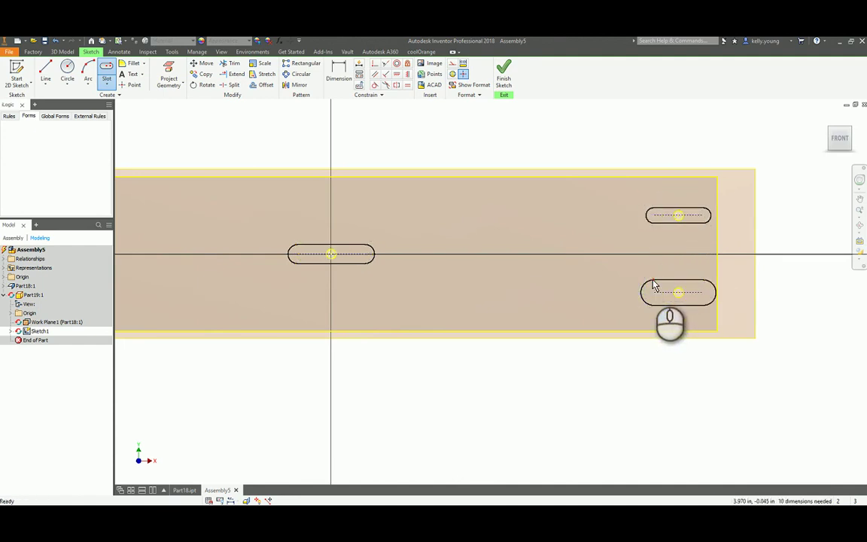
# Apply Equal constraints between the two right slots' straight sides and end arcs, and match the center slot to them
pyautogui.press('=')
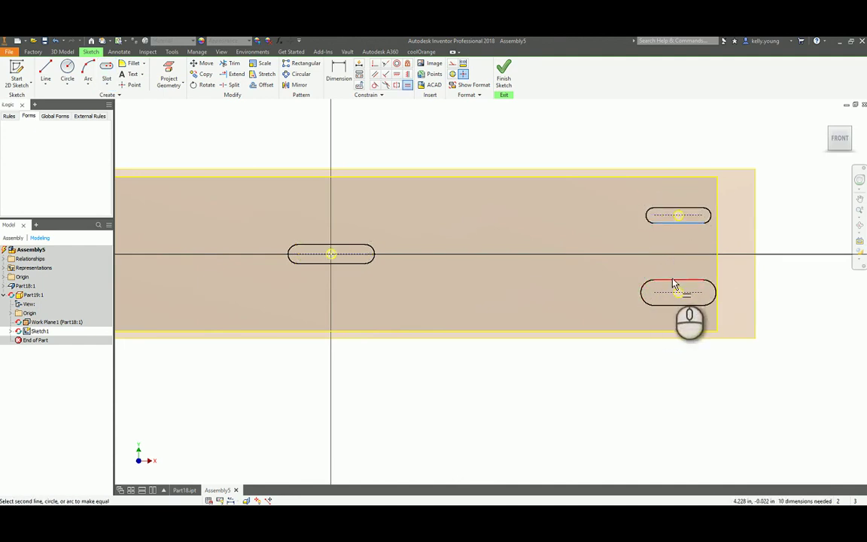
pyautogui.click(648, 284)
pyautogui.click(649, 216)
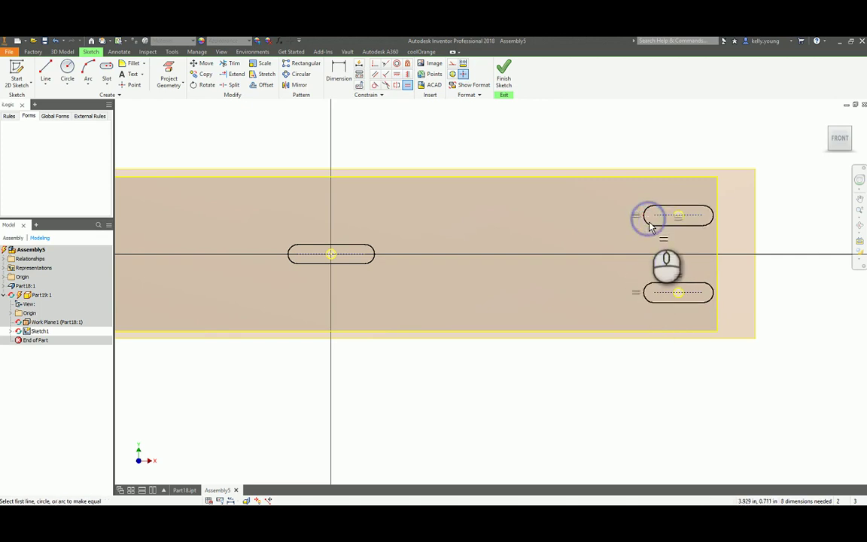
pyautogui.click(366, 260)
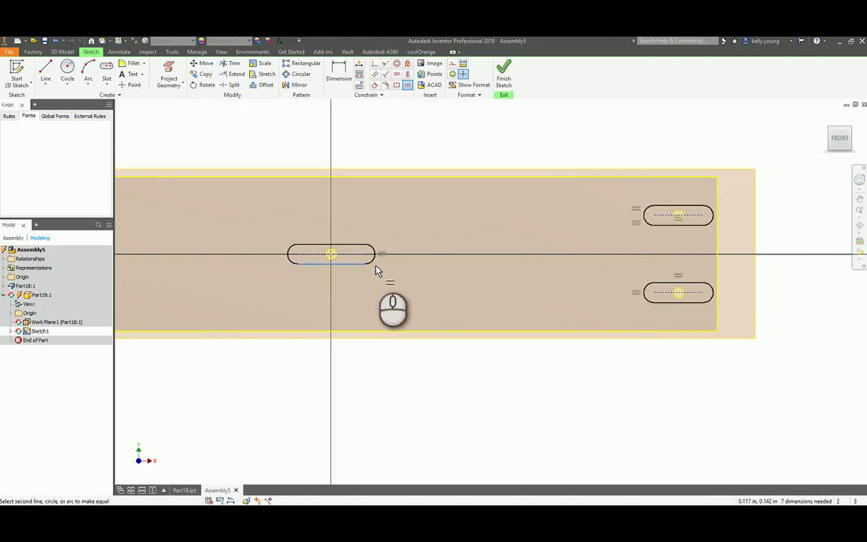
pyautogui.moveTo(296, 265)
pyautogui.mouseDown(button='middle')
pyautogui.moveTo(522, 291)
pyautogui.moveTo(519, 284)
pyautogui.mouseUp(button='middle')
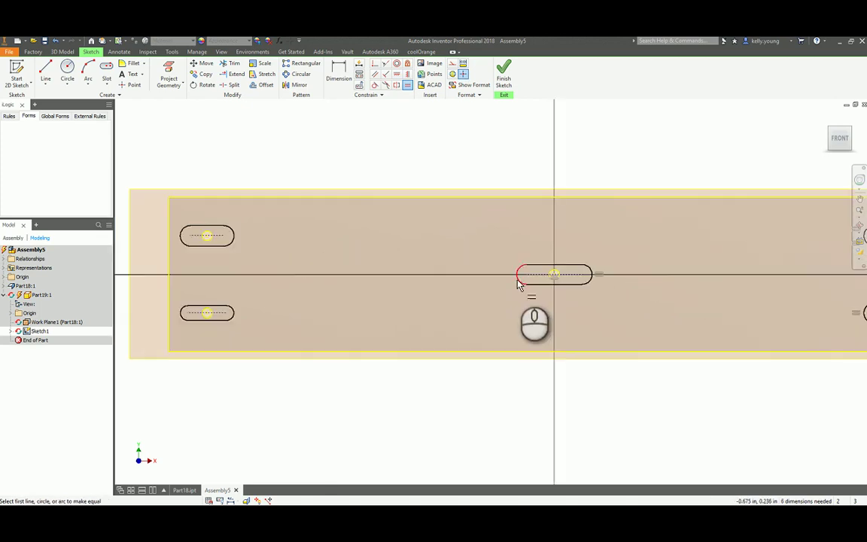
# Make the two left slots equal to each other and match their end arcs to the center slot's with Equal constraints
pyautogui.click(517, 275)
pyautogui.click(233, 318)
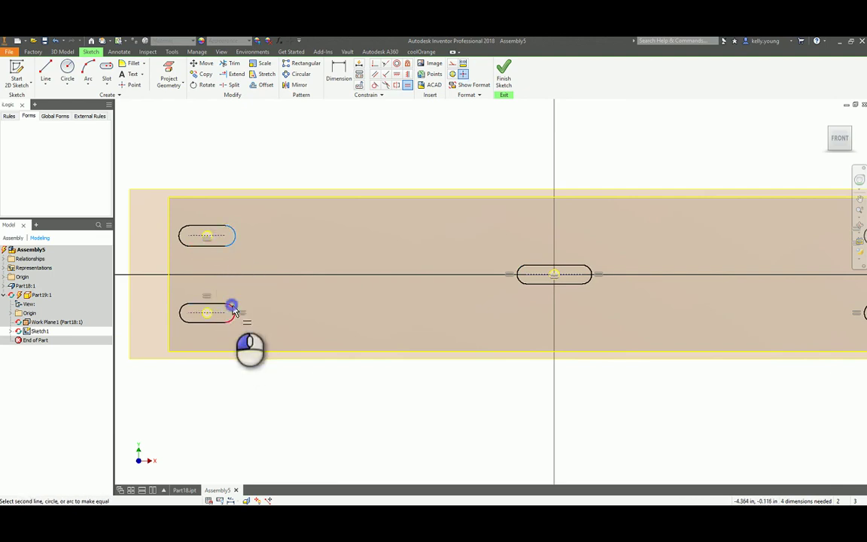
pyautogui.click(234, 311)
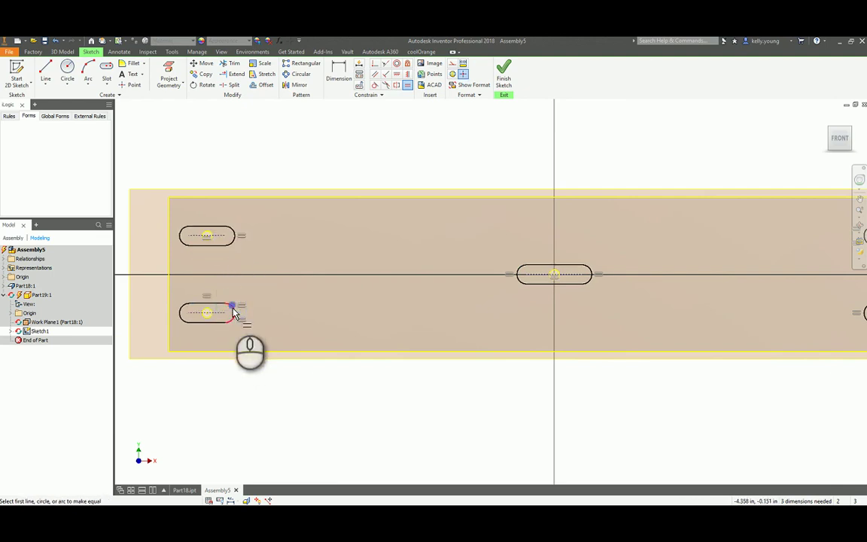
pyautogui.click(519, 274)
pyautogui.click(234, 237)
pyautogui.press('Escape')
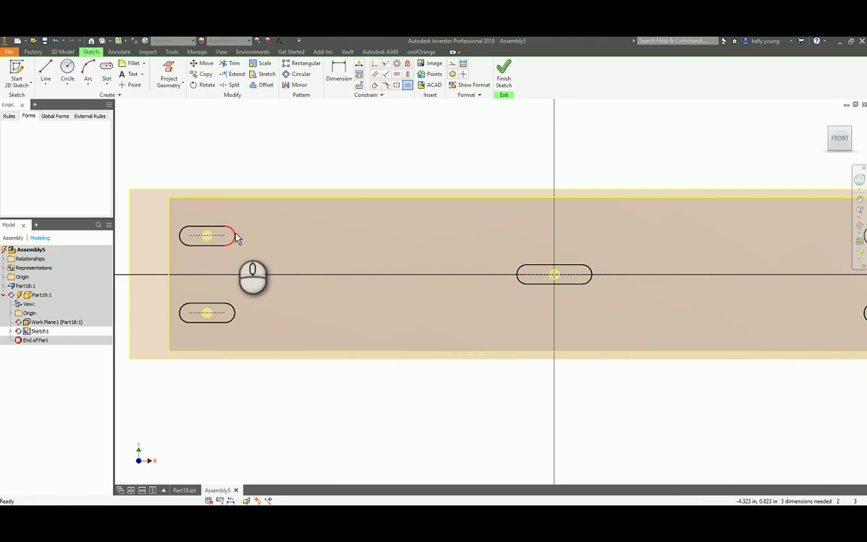
# Dimension the upper-left slot with an end-arc radius of about .063 in and an overall length of .375 in
pyautogui.click(250, 225)
pyautogui.press('Escape')
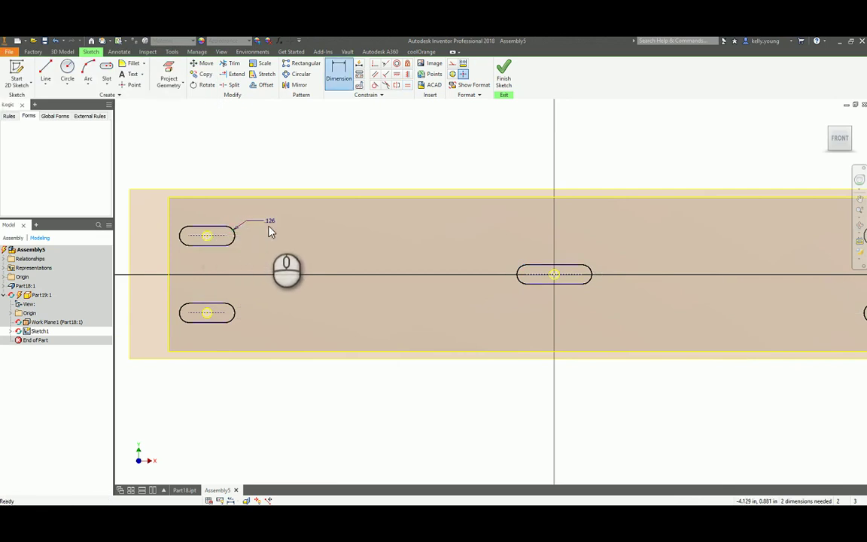
pyautogui.click(212, 233)
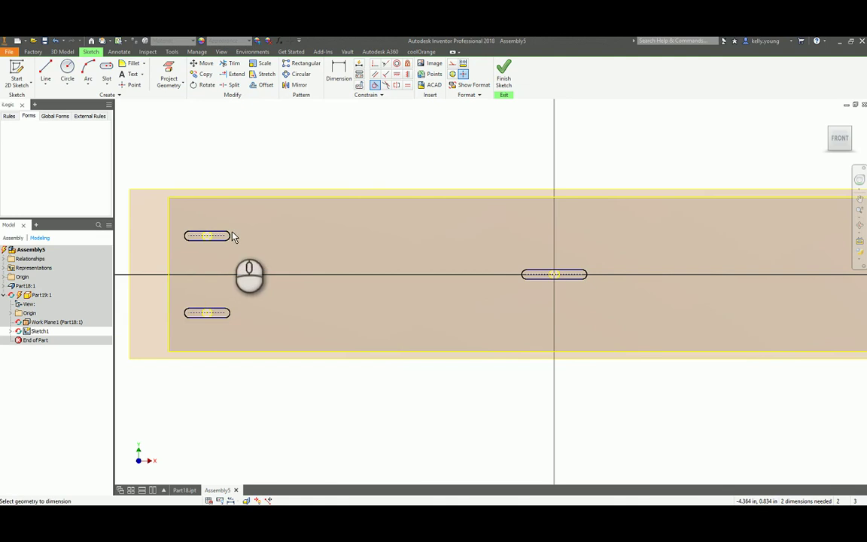
pyautogui.click(228, 235)
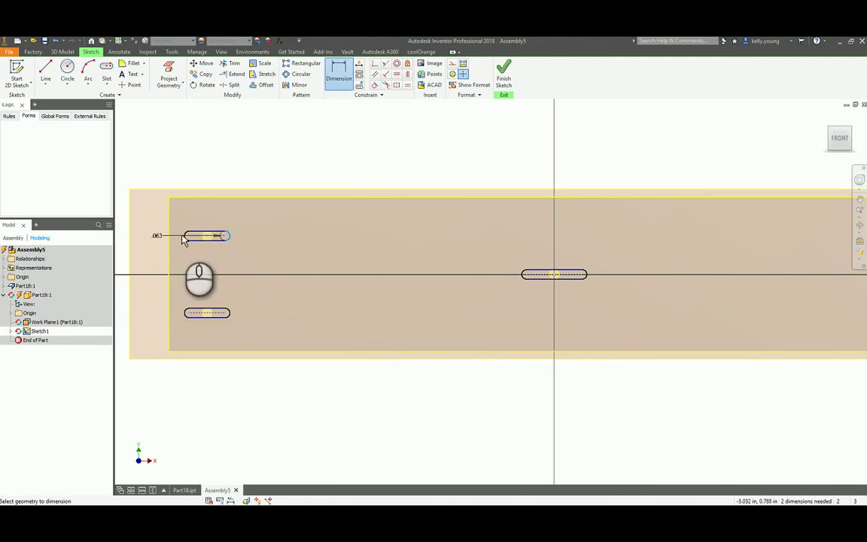
pyautogui.click(229, 236)
pyautogui.click(222, 214)
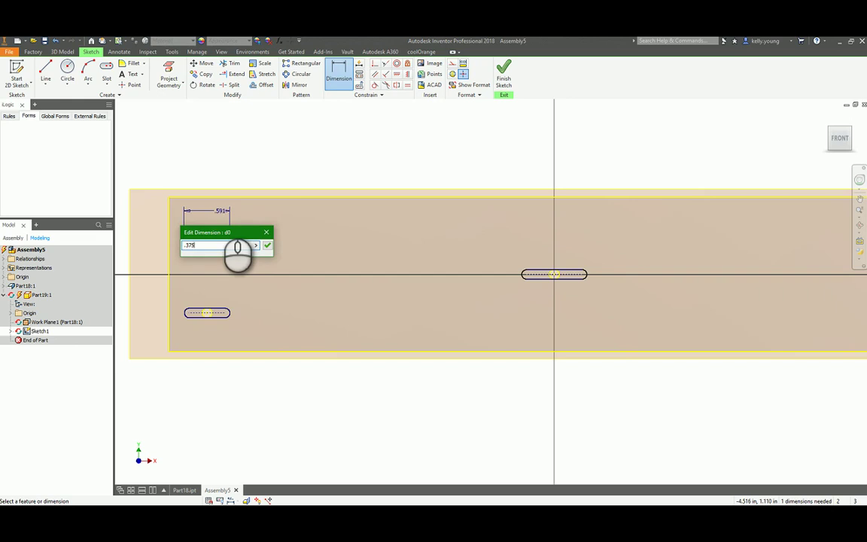
pyautogui.press('Return')
pyautogui.press('Escape')
# Make the center slot's straight side equal to the upper-left slot's with an Equal constraint
pyautogui.scroll(-5, 223, 216)
pyautogui.scroll(3, 326, 252)
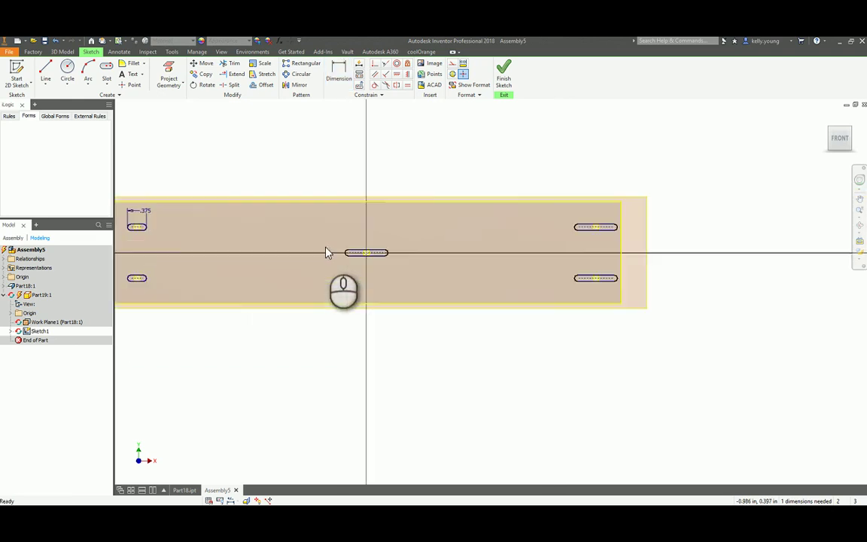
pyautogui.click(408, 87)
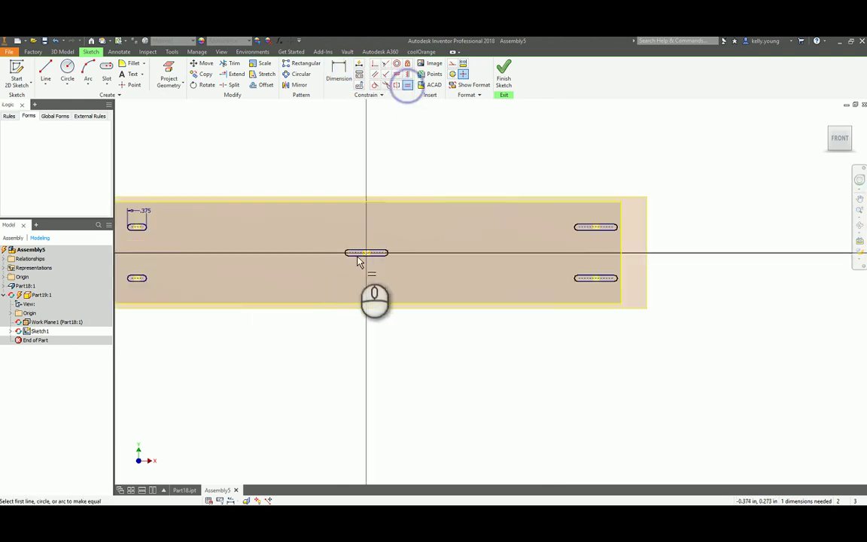
pyautogui.click(358, 254)
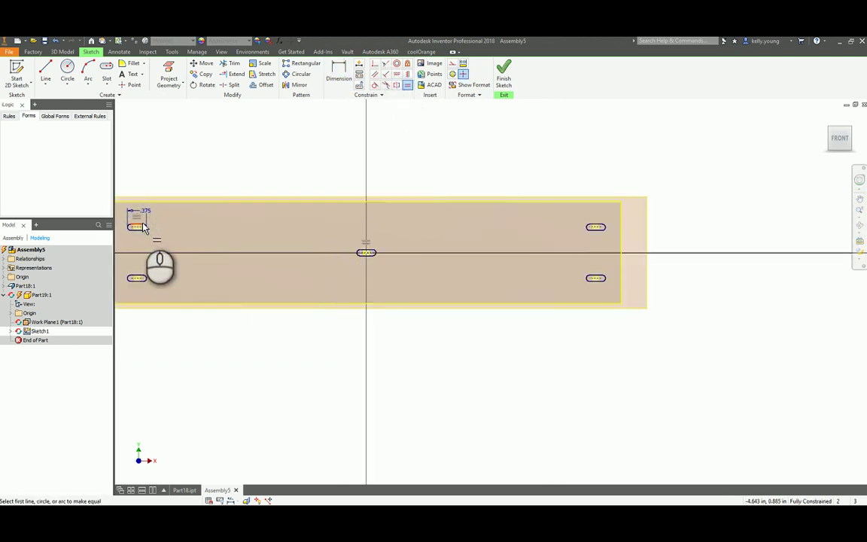
pyautogui.press('Escape')
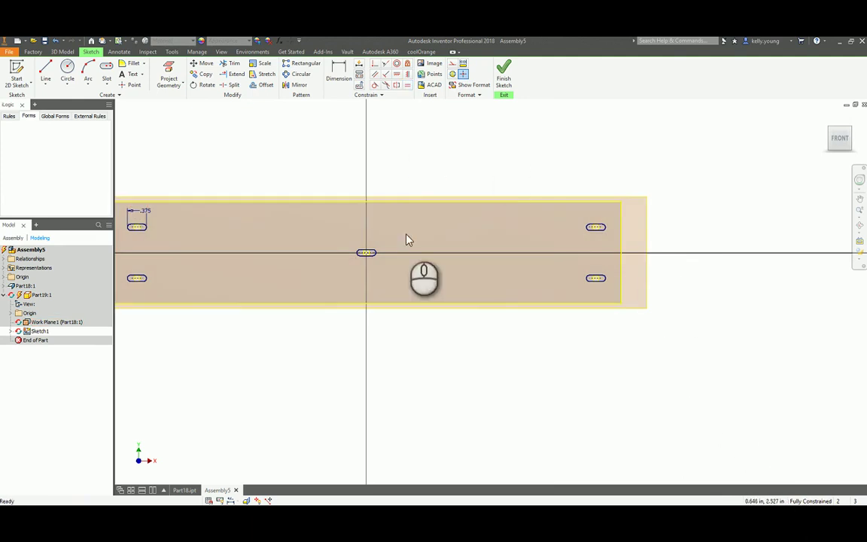
# Sketch a circle centered on the middle hole through the plate's upper-right corner and convert it to construction geometry
pyautogui.press('c')
pyautogui.press('Return')
pyautogui.click(366, 253)
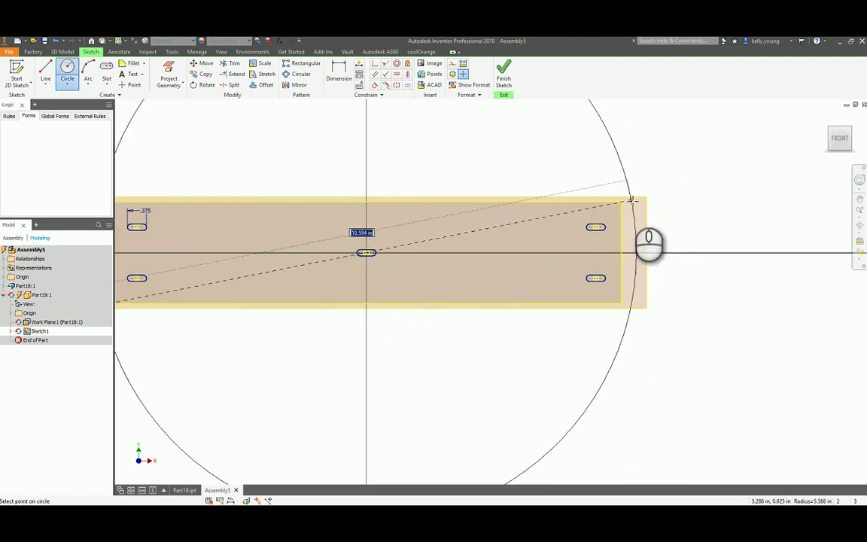
pyautogui.click(624, 200)
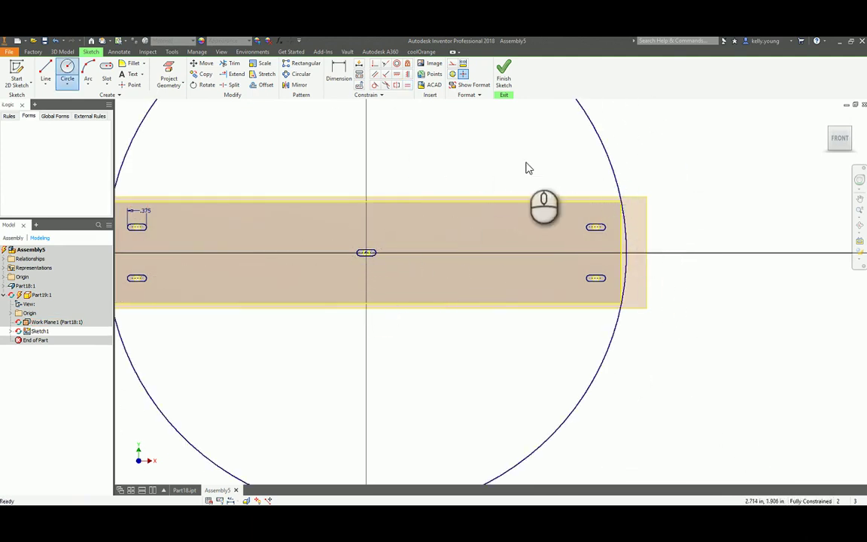
pyautogui.click(596, 136)
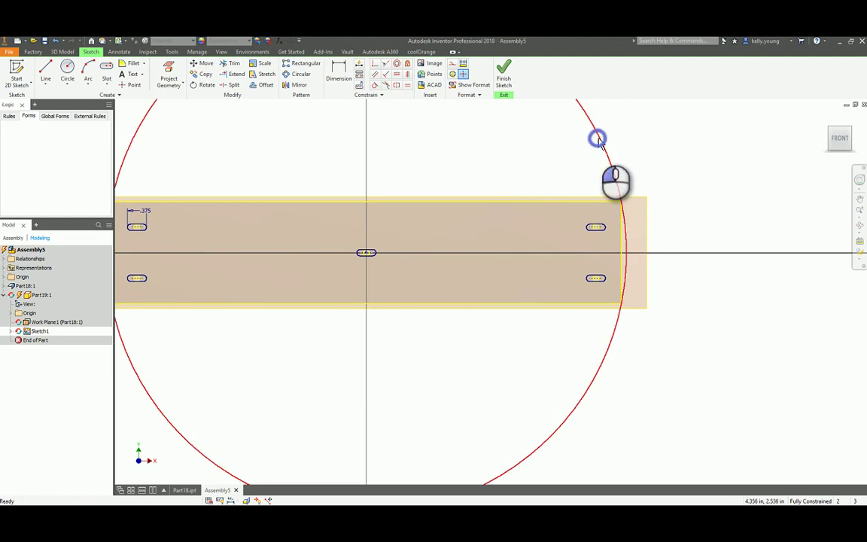
pyautogui.click(452, 64)
# Offset the construction circle outward and dimension the gap between the two circles to .250 in
pyautogui.press('o')
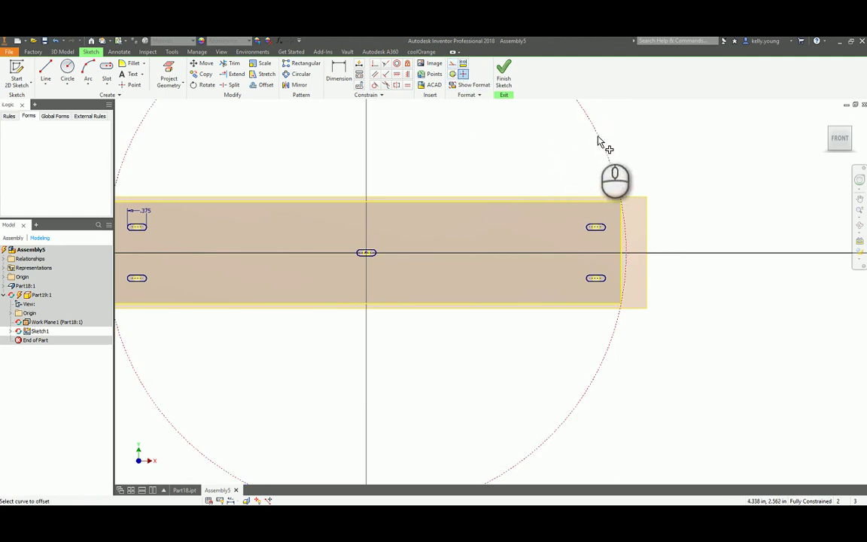
pyautogui.click(599, 141)
pyautogui.click(652, 211)
pyautogui.press('d')
pyautogui.click(637, 161)
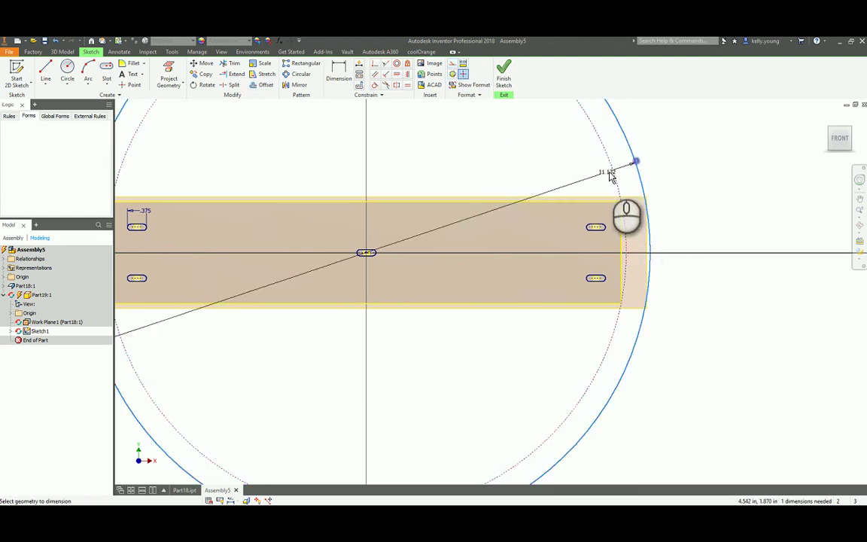
pyautogui.click(611, 172)
pyautogui.press('Return')
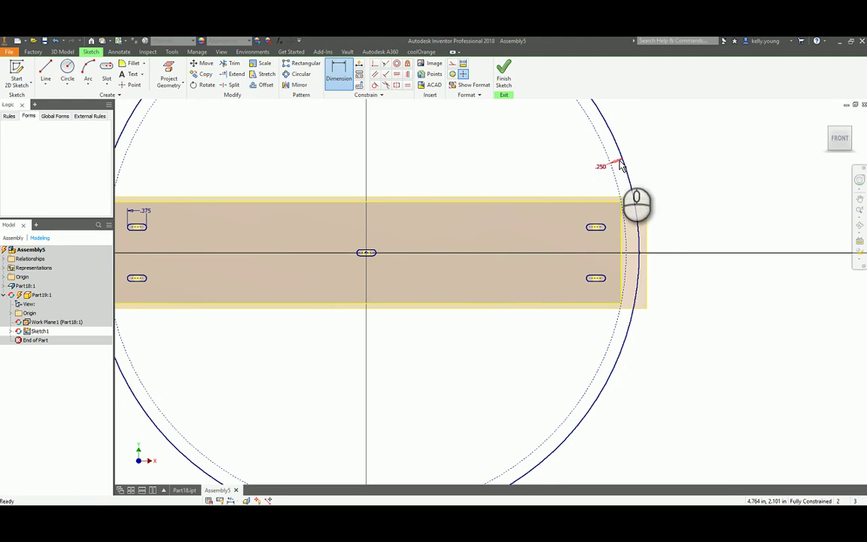
# Finish the slot and circle sketch and convert the new part to sheet metal
pyautogui.scroll(-3, 594, 183)
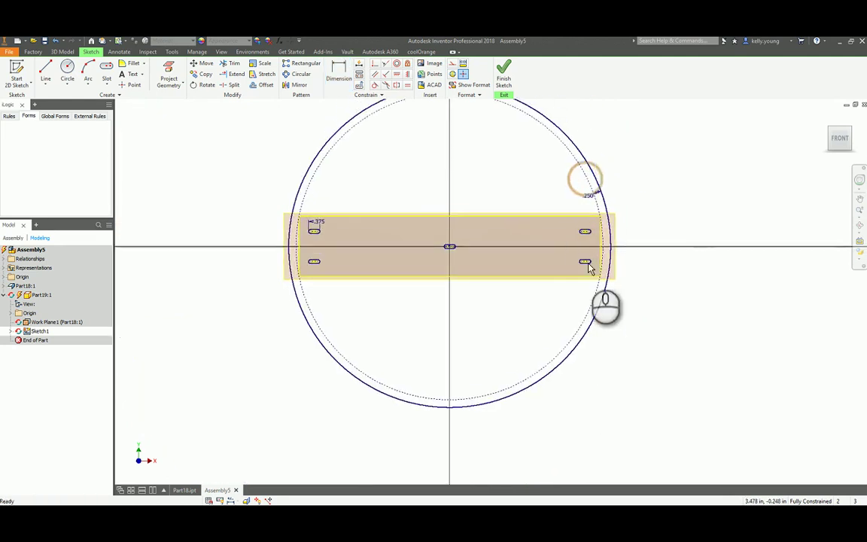
pyautogui.scroll(2, 677, 178)
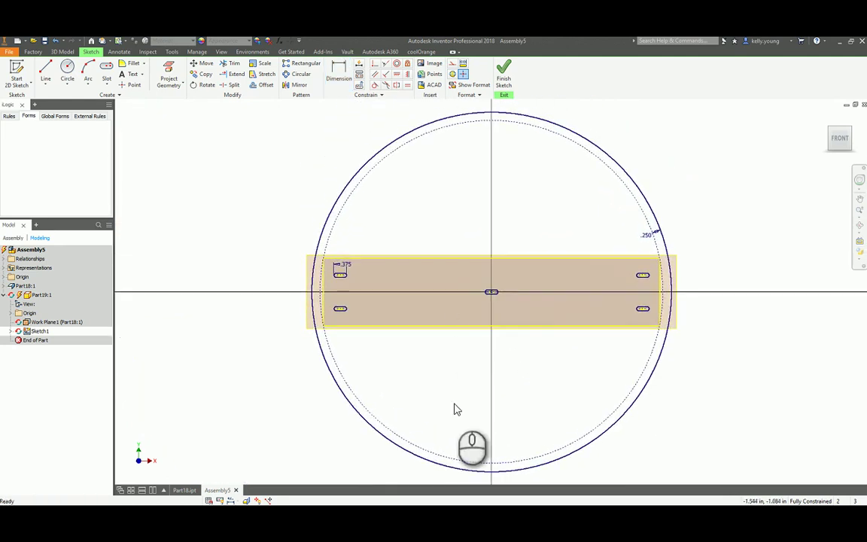
pyautogui.press('s')
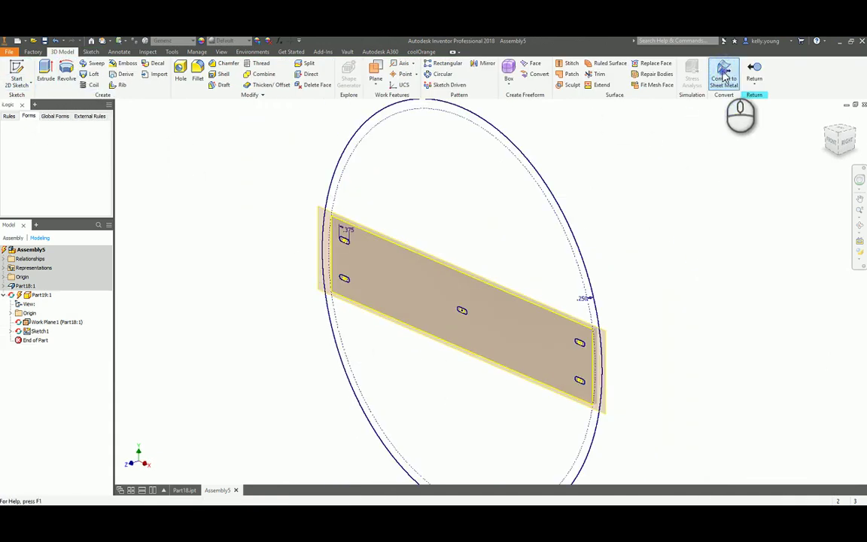
pyautogui.click(723, 76)
# Create a sheet metal Face from the full disc inside the outer circle, leaving the five slots open
pyautogui.click(44, 72)
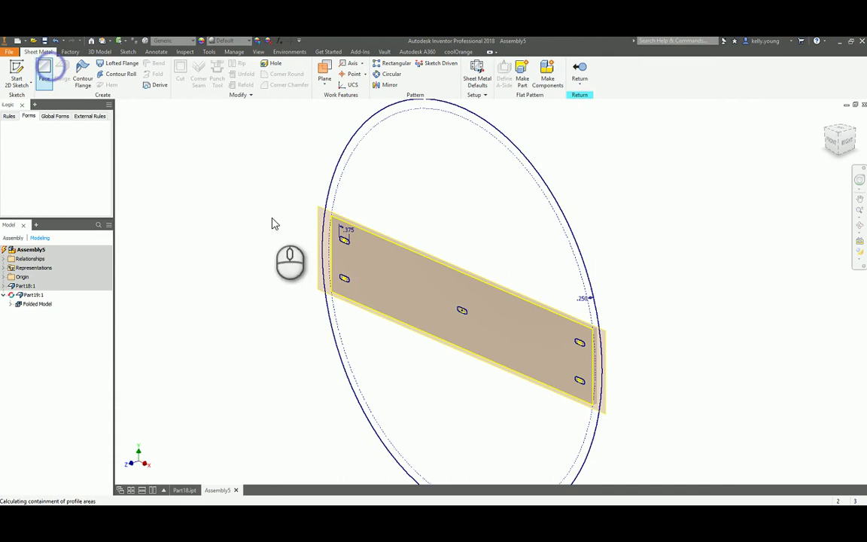
pyautogui.click(422, 194)
pyautogui.click(380, 273)
pyautogui.click(190, 235)
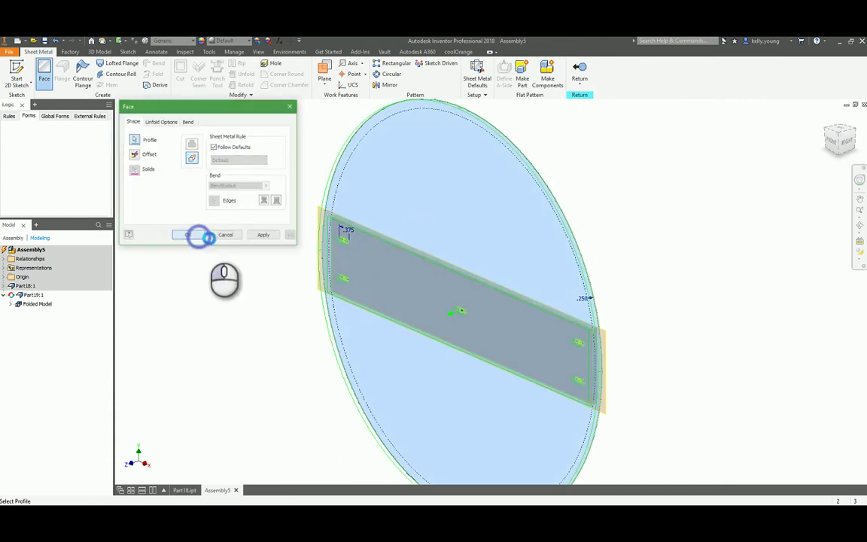
# Set the Default sheet metal rule's thickness to .125 in and save the style
pyautogui.click(477, 76)
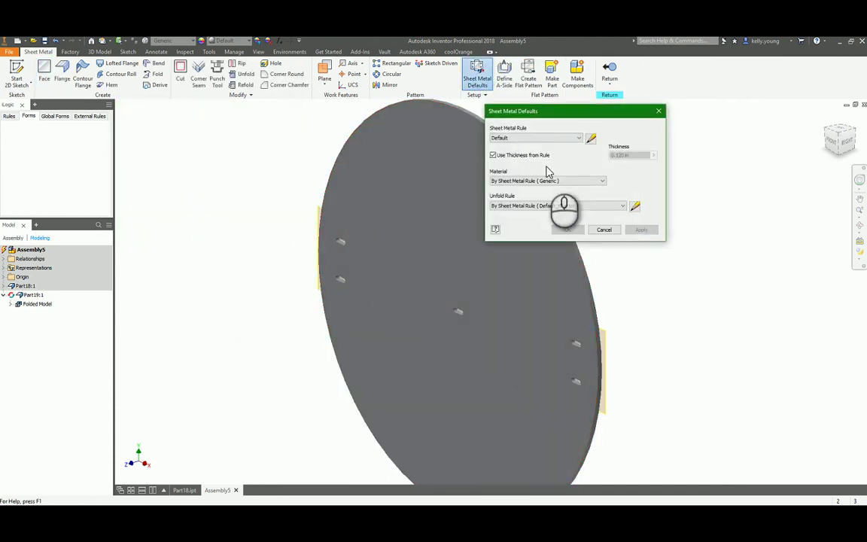
pyautogui.click(591, 140)
pyautogui.doubleClick(291, 213)
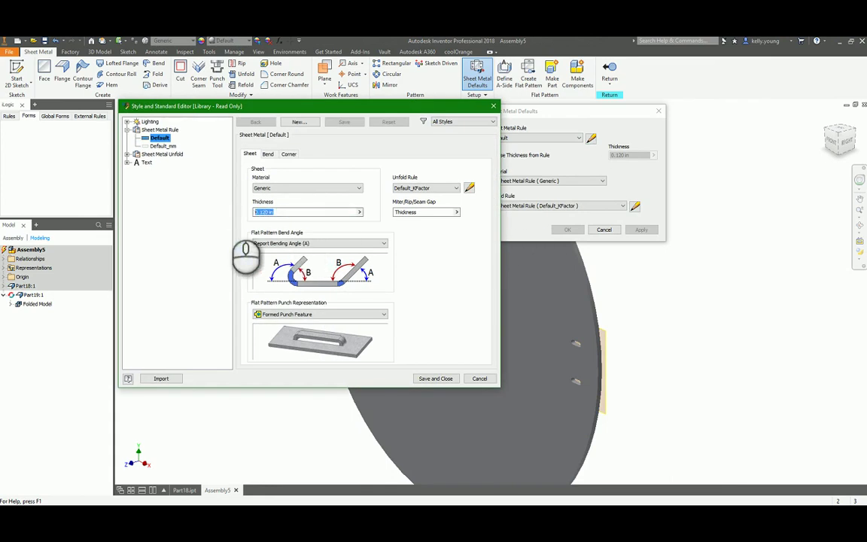
pyautogui.click(344, 122)
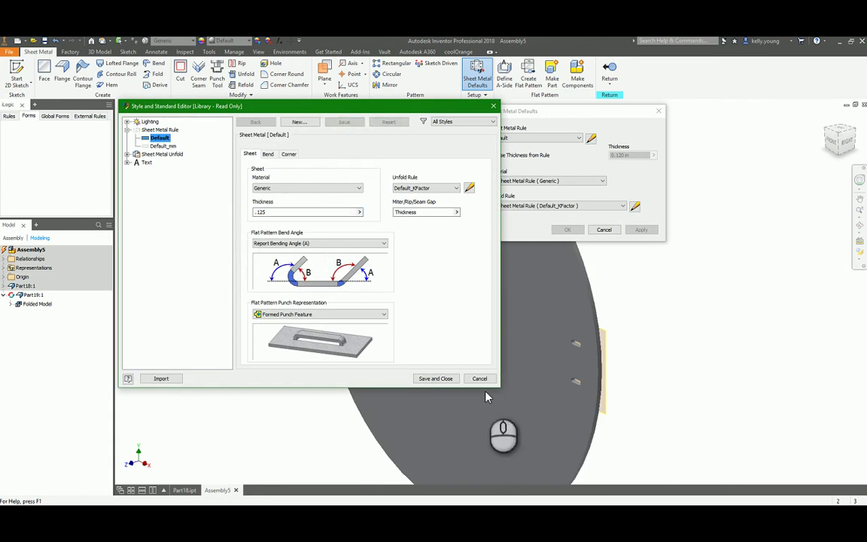
pyautogui.click(436, 378)
pyautogui.click(659, 111)
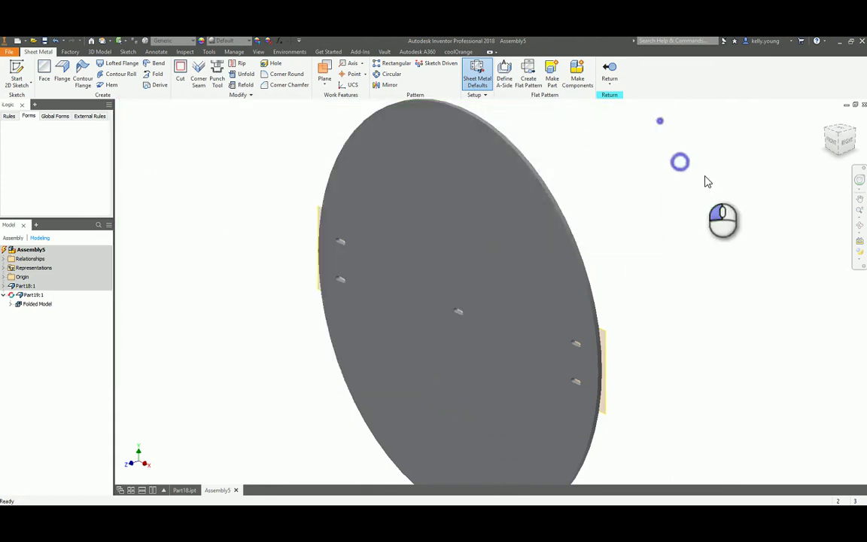
# Turn off the visibility of the work plane in the disc part
pyautogui.scroll(-3, 592, 246)
pyautogui.scroll(2, 590, 242)
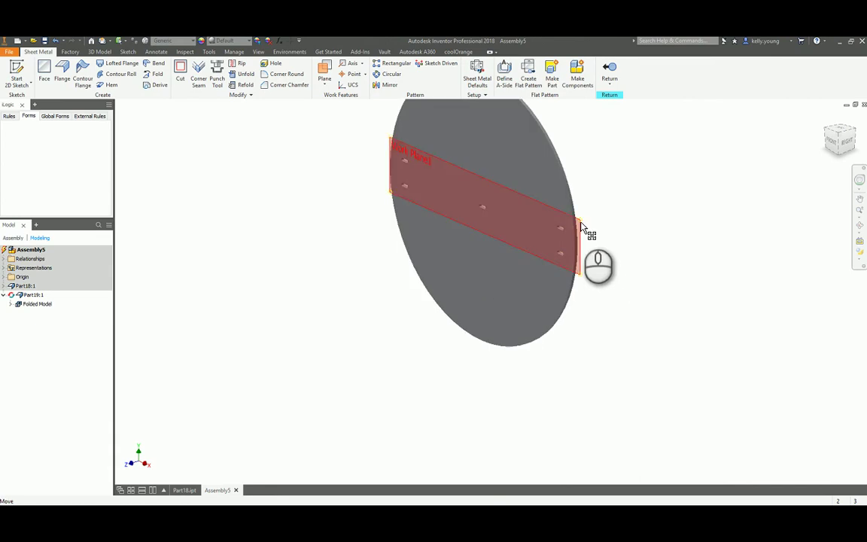
pyautogui.click(581, 222)
pyautogui.rightClick(580, 228)
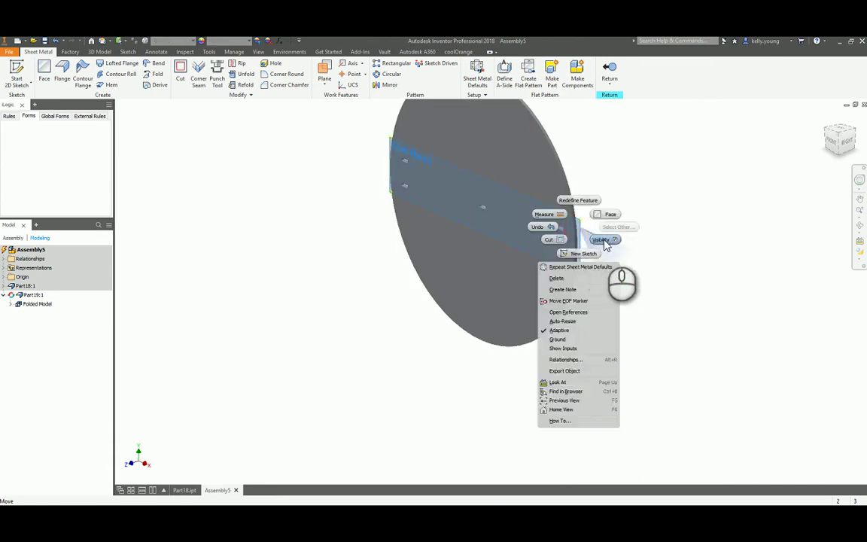
pyautogui.click(648, 260)
# End in-place editing of the disc part and return to the top-level assembly
pyautogui.keyDown('shift'); pyautogui.moveTo(648, 259); pyautogui.dragTo(493, 203, button='middle'); pyautogui.keyUp('shift')
pyautogui.scroll(2, 493, 203)
pyautogui.scroll(2, 493, 203)
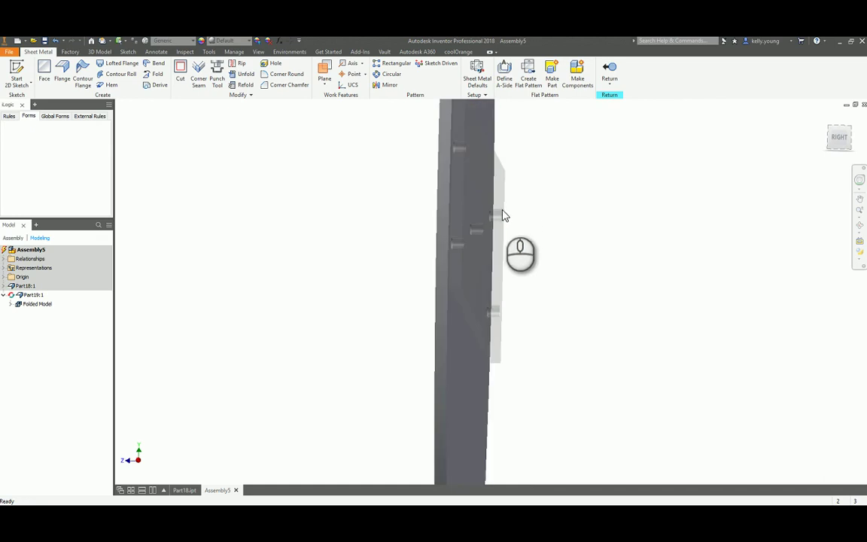
pyautogui.click(613, 149)
pyautogui.press('F6')
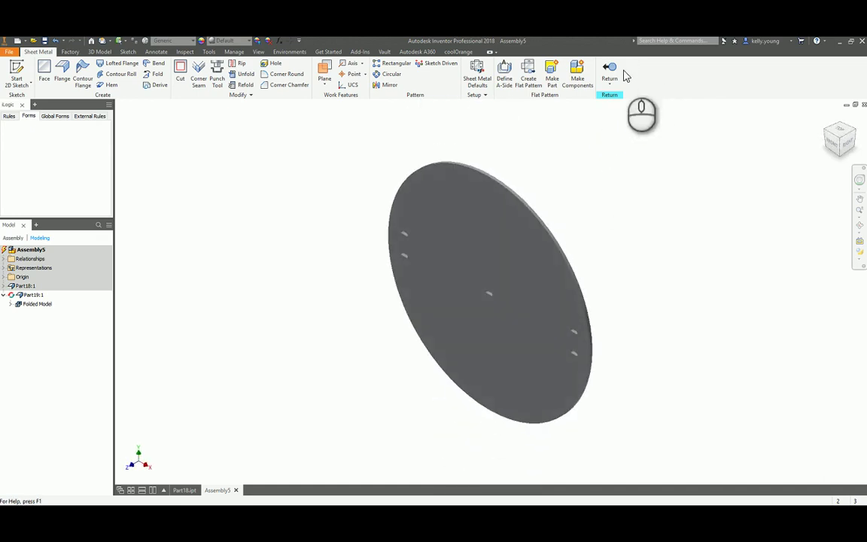
pyautogui.click(610, 71)
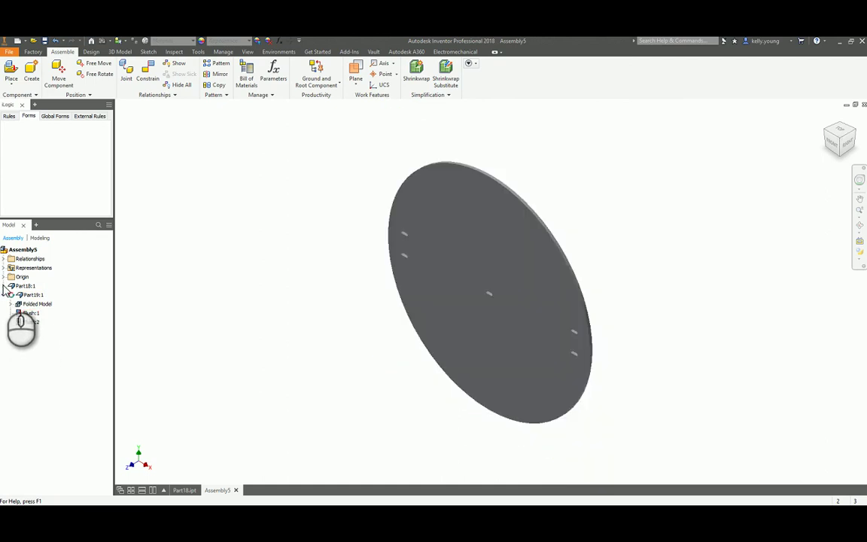
# Examine the assembly from the back and front, checking the disc's slots against the plate's holes
pyautogui.moveTo(578, 325); pyautogui.dragTo(509, 291)
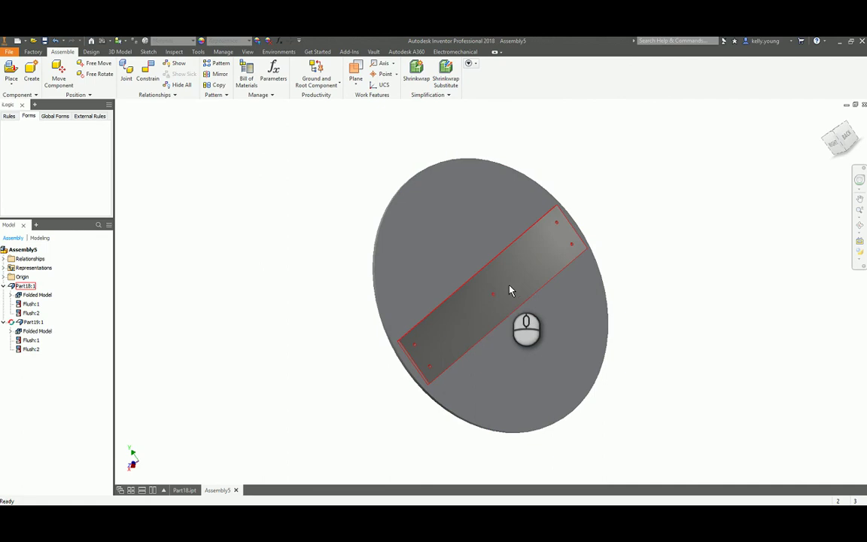
pyautogui.click(525, 287)
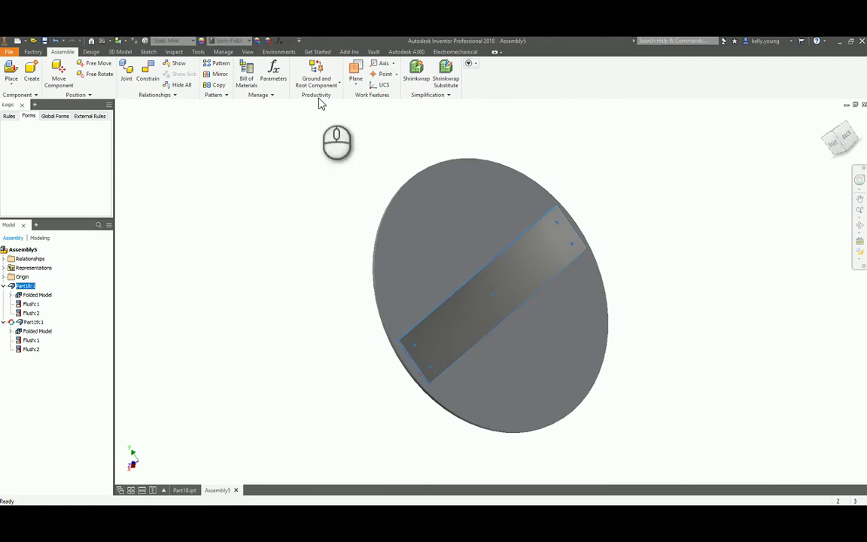
pyautogui.click(226, 248)
pyautogui.moveTo(411, 342); pyautogui.dragTo(347, 354)
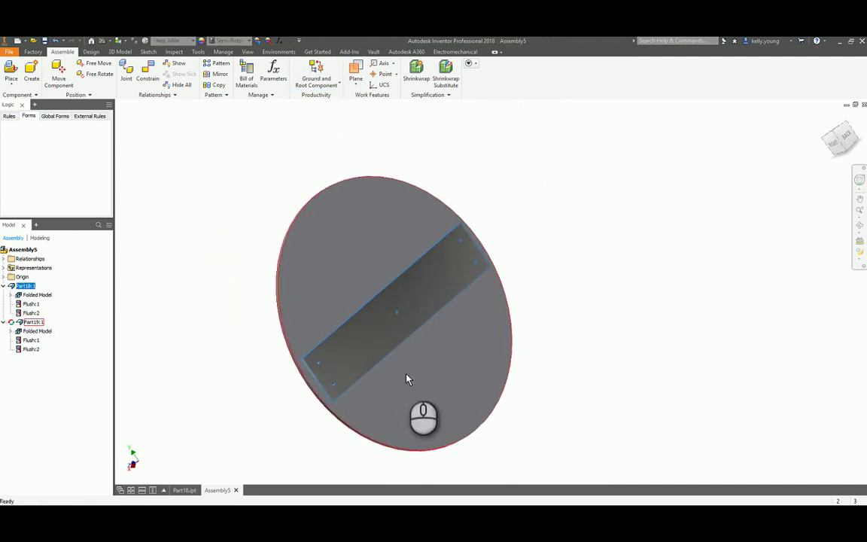
pyautogui.keyDown('shift'); pyautogui.moveTo(409, 377); pyautogui.dragTo(664, 314, button='middle'); pyautogui.keyUp('shift')
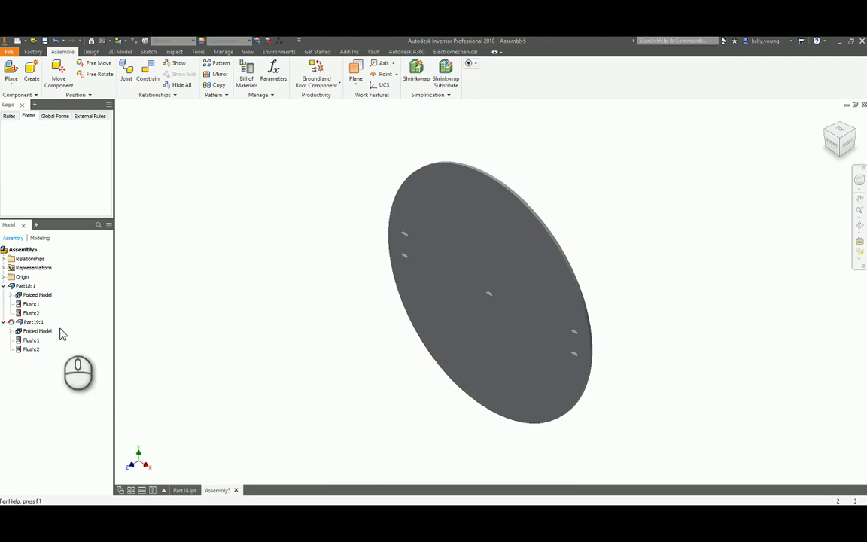
pyautogui.click(269, 231)
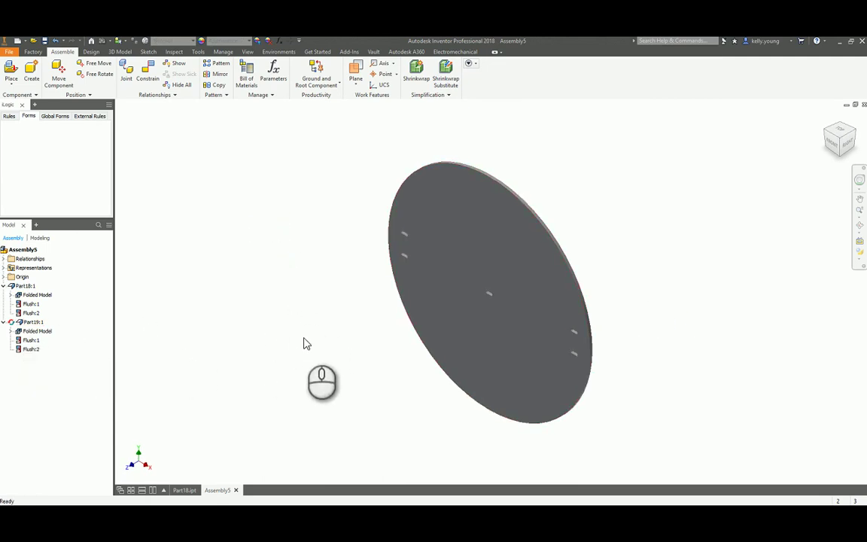
pyautogui.keyDown('shift'); pyautogui.moveTo(303, 339); pyautogui.dragTo(384, 310, button='middle'); pyautogui.keyUp('shift')
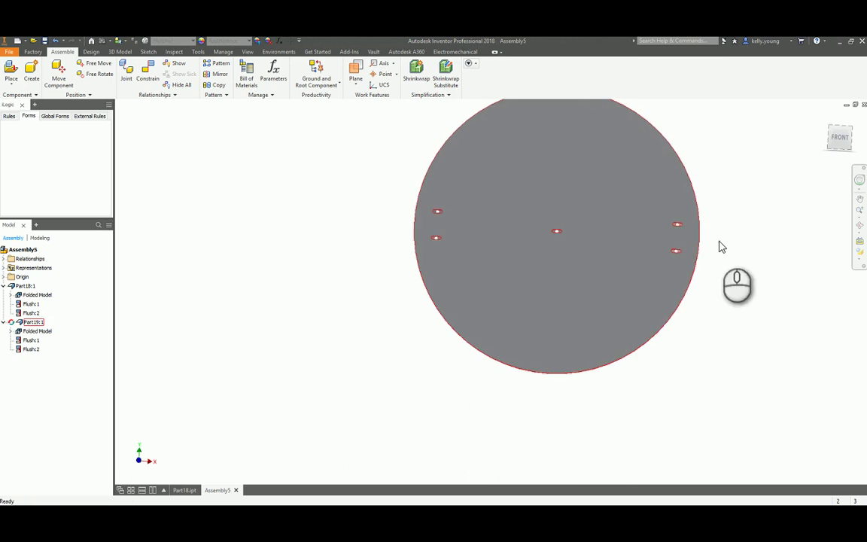
pyautogui.click(859, 252)
pyautogui.click(777, 288)
pyautogui.press('F6')
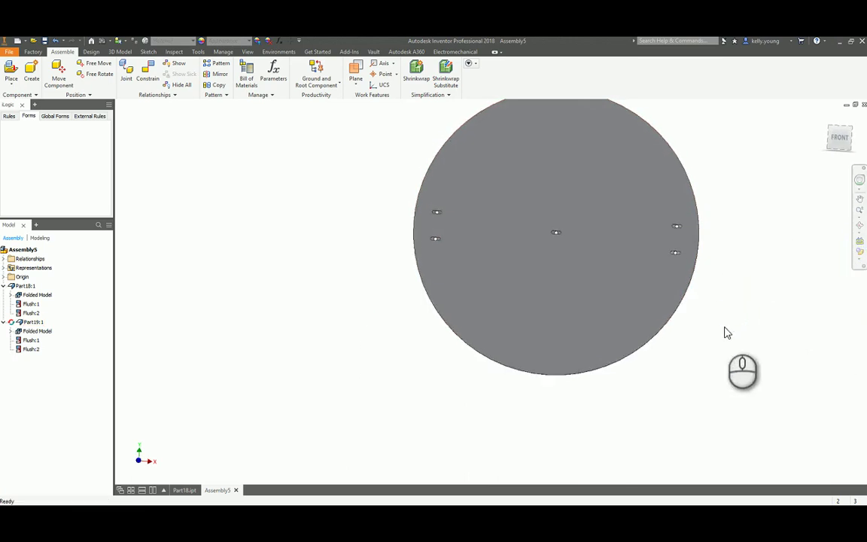
# Save the assembly together with its new disc part
pyautogui.click(724, 326)
pyautogui.moveTo(282, 239)
pyautogui.keyDown('shift'); pyautogui.mouseDown(button='middle')
pyautogui.moveTo(278, 221)
pyautogui.moveTo(286, 228)
pyautogui.moveTo(273, 244)
pyautogui.mouseUp(button='middle'); pyautogui.keyUp('shift')
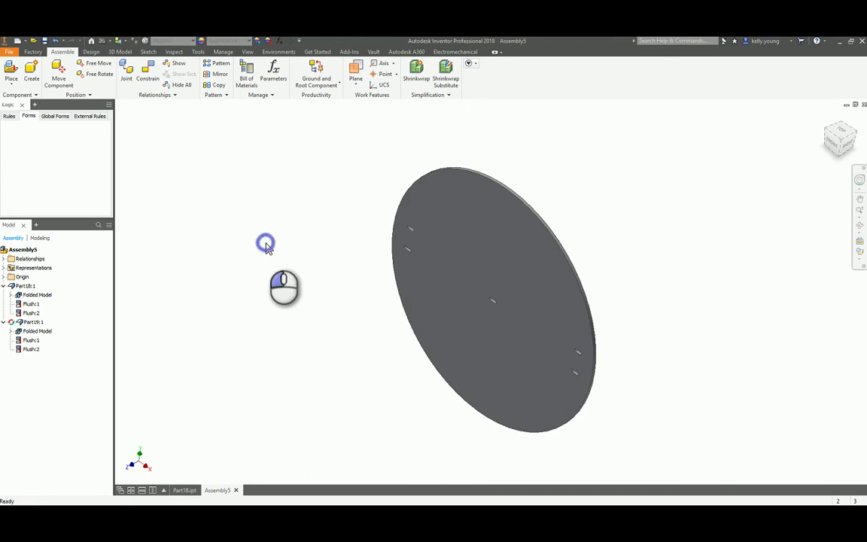
pyautogui.hotkey('ctrl', 's')
pyautogui.press('Return')
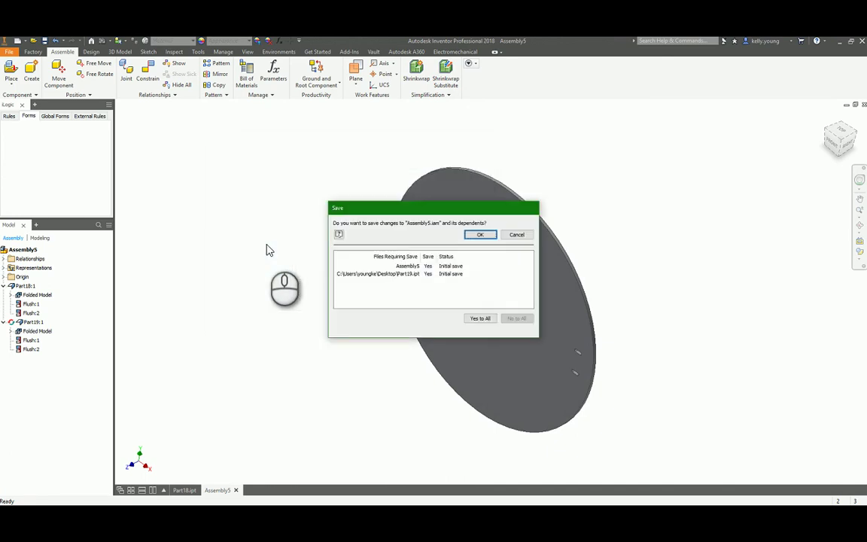
pyautogui.press('Return')
# Delete the slotted disc from the assembly
pyautogui.click(447, 257)
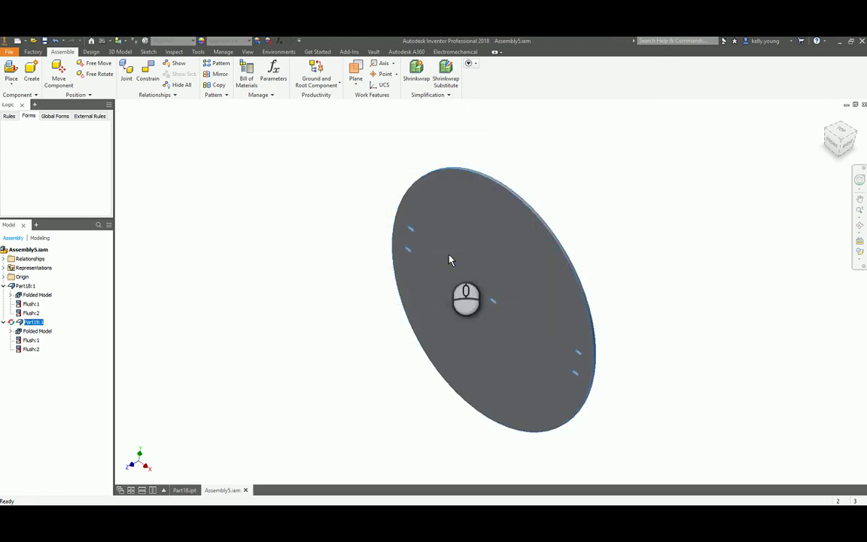
pyautogui.press('Delete')
pyautogui.click(370, 295)
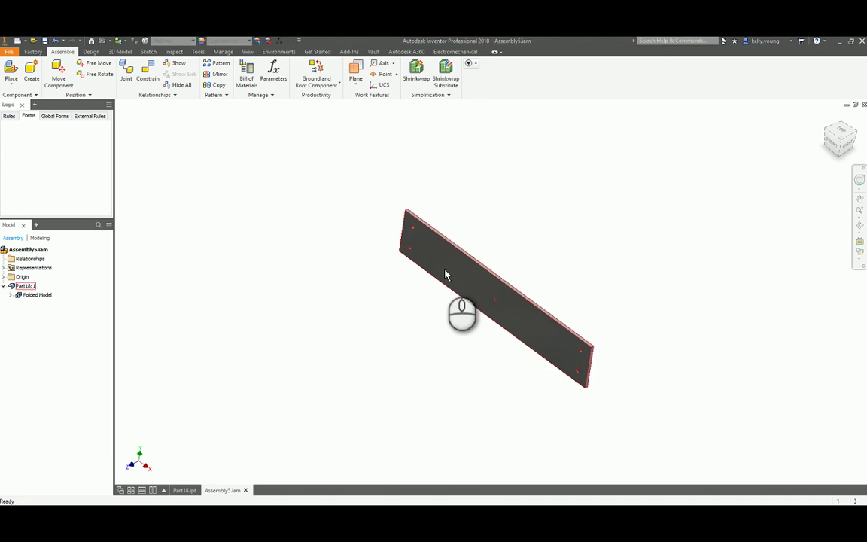
# Ground and root the plate to the assembly's origin planes and check that it is locked in place
pyautogui.click(398, 271)
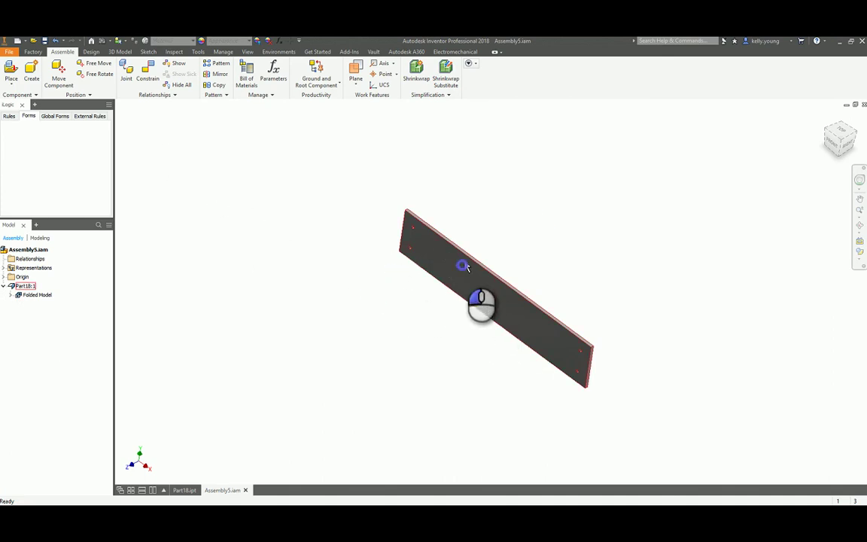
pyautogui.click(10, 295)
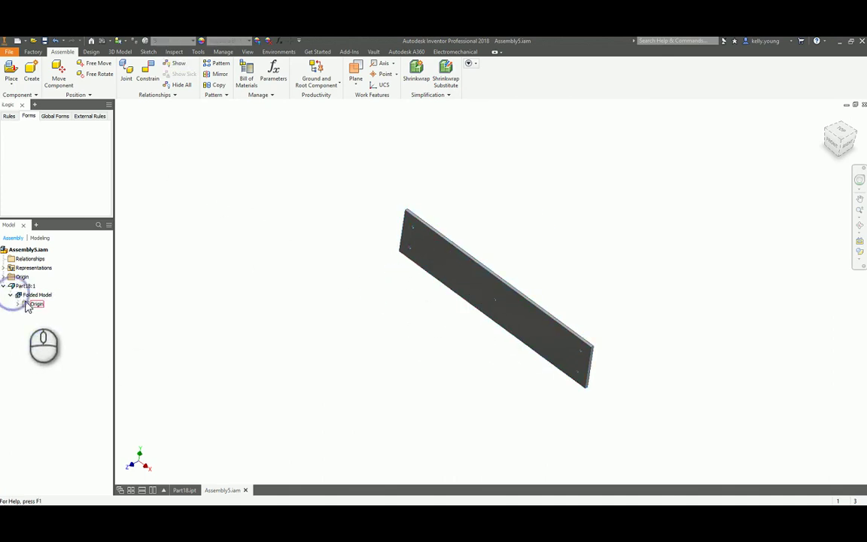
pyautogui.click(461, 294)
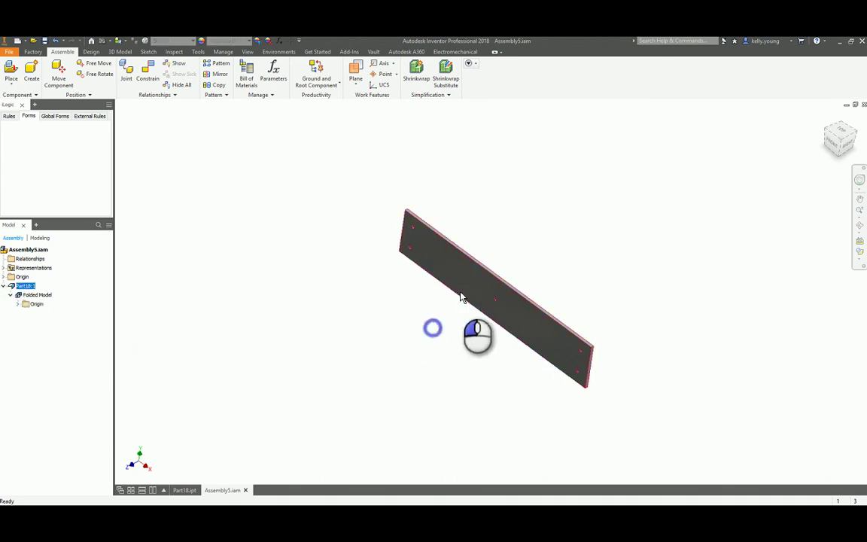
pyautogui.click(320, 76)
pyautogui.click(421, 270)
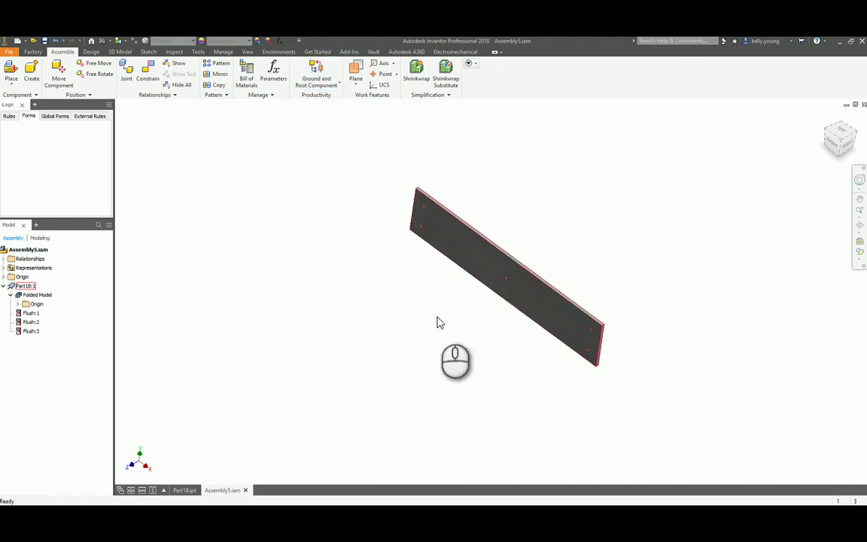
pyautogui.click(4, 277)
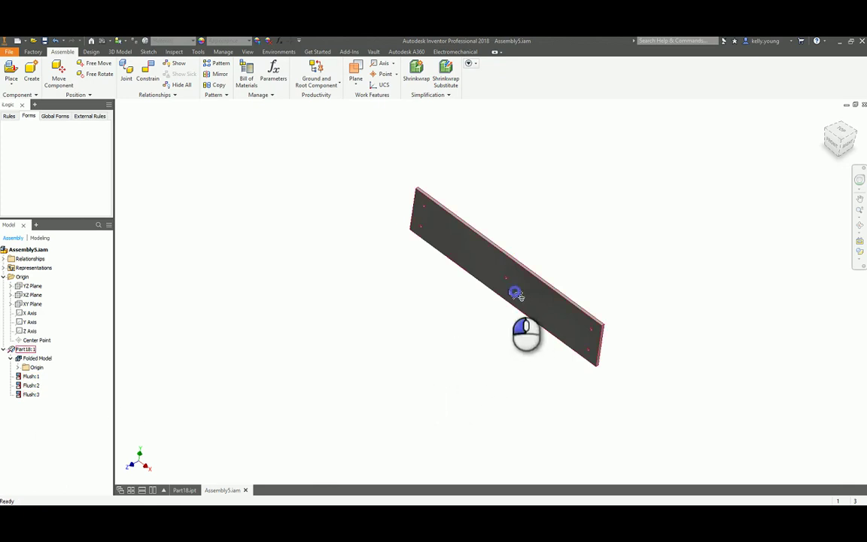
pyautogui.click(477, 239)
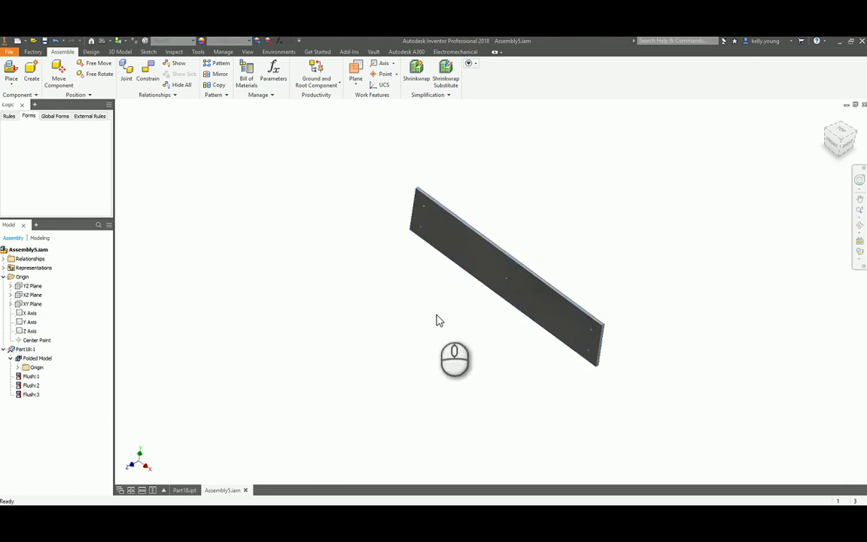
pyautogui.scroll(-3, 354, 295)
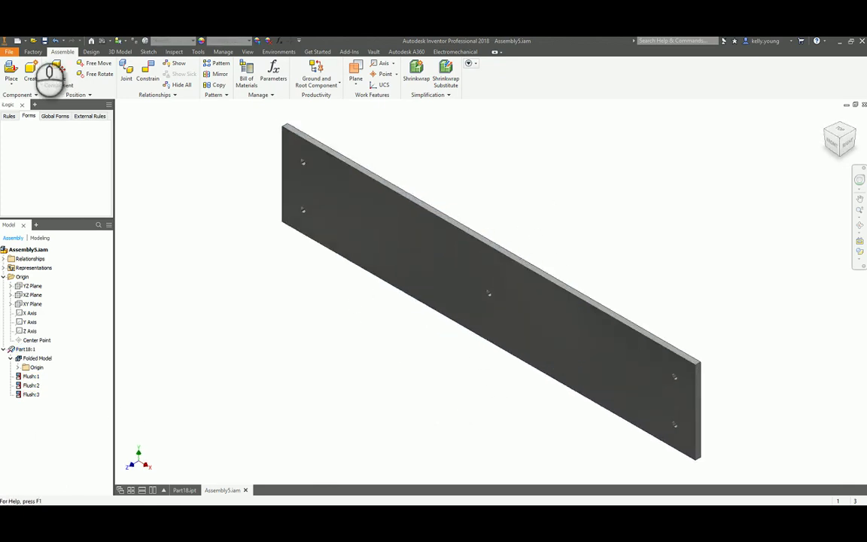
# Create a new part from the Sheet Metal.ipt template and choose Part18.ipt as the component to derive
pyautogui.click(18, 43)
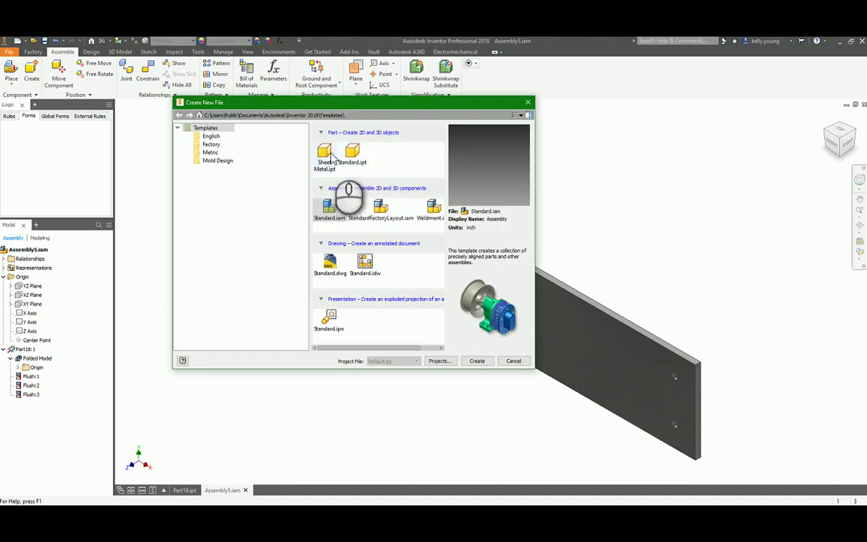
pyautogui.doubleClick(324, 154)
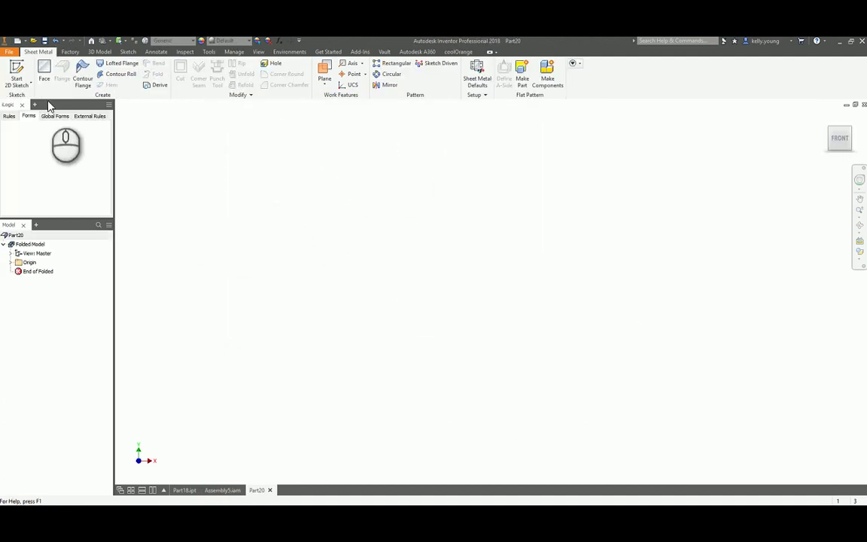
pyautogui.click(159, 87)
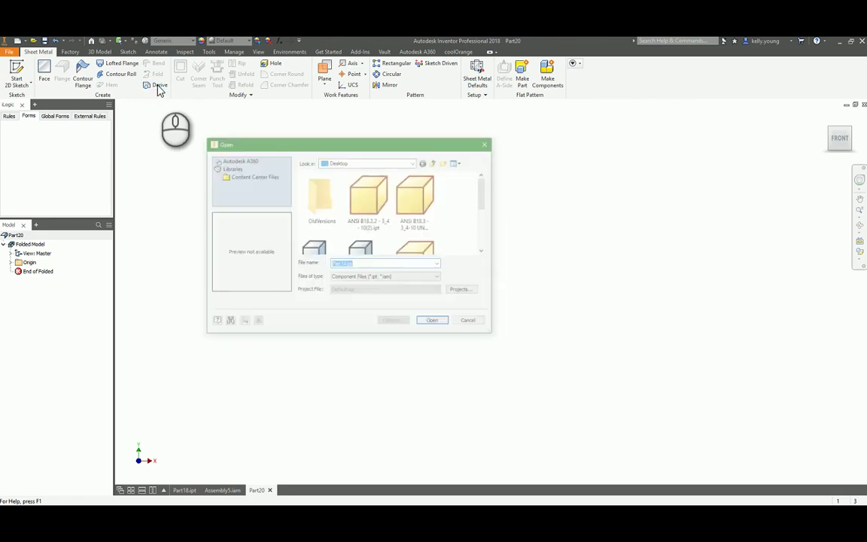
pyautogui.scroll(-3, 426, 231)
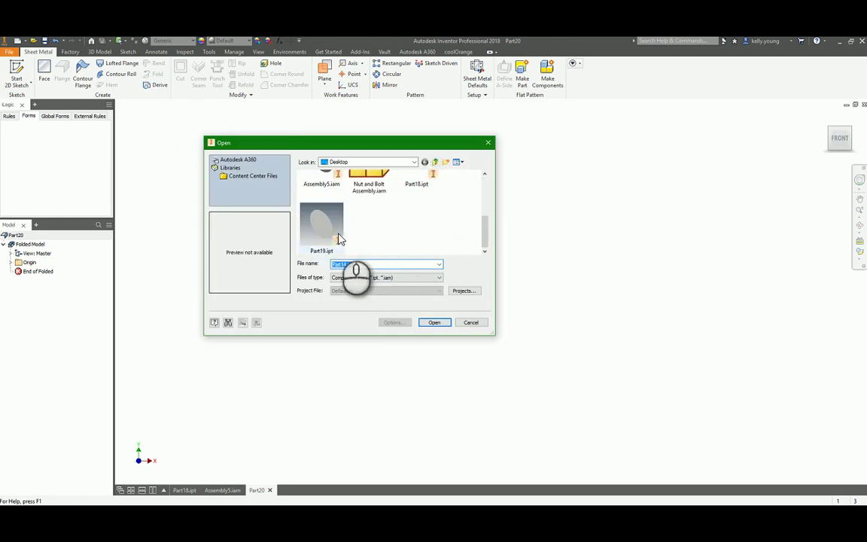
pyautogui.scroll(2, 426, 242)
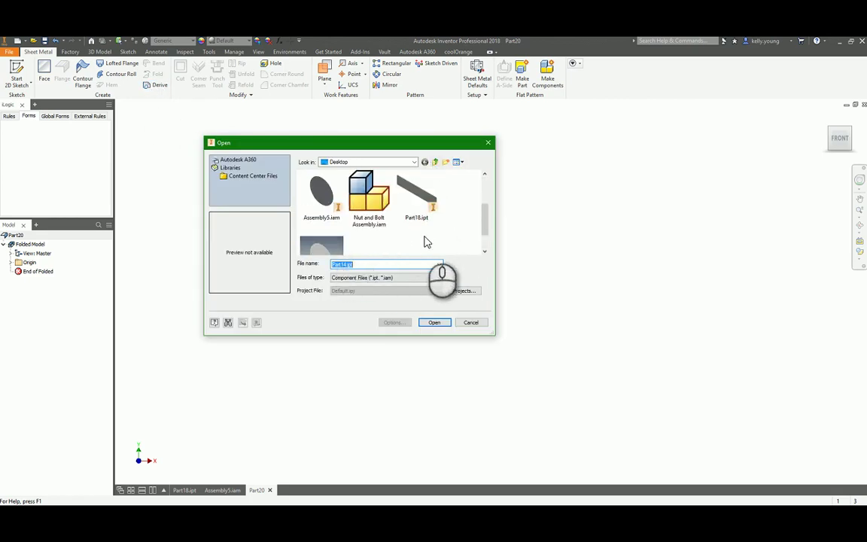
pyautogui.doubleClick(419, 195)
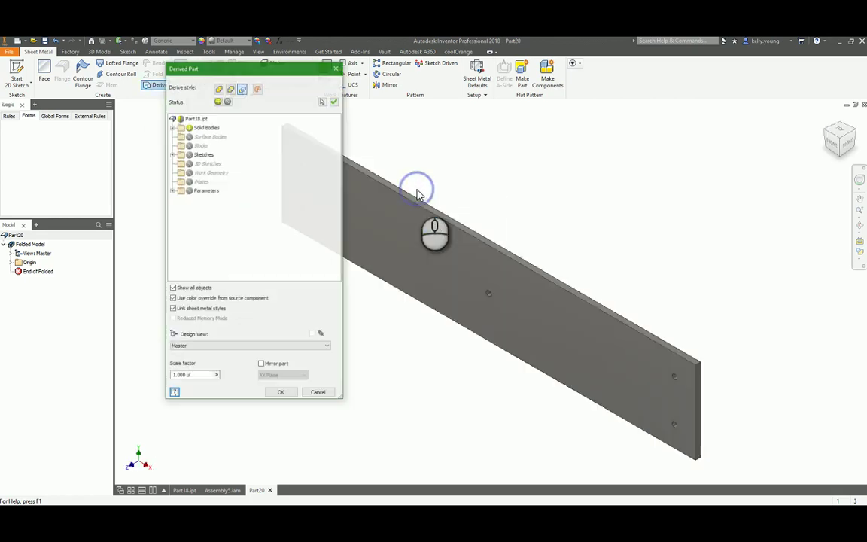
# Derive the plate as a work surface after looking through its available sketches and parameters
pyautogui.click(255, 88)
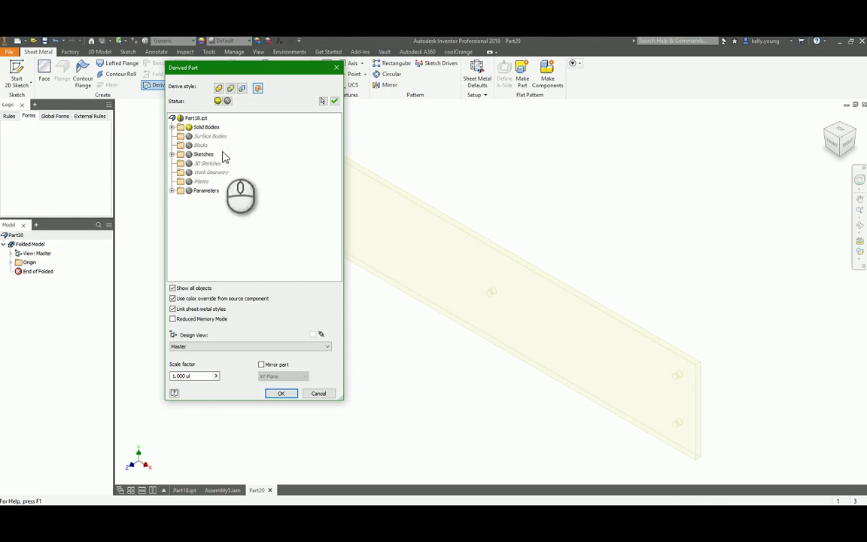
pyautogui.click(171, 154)
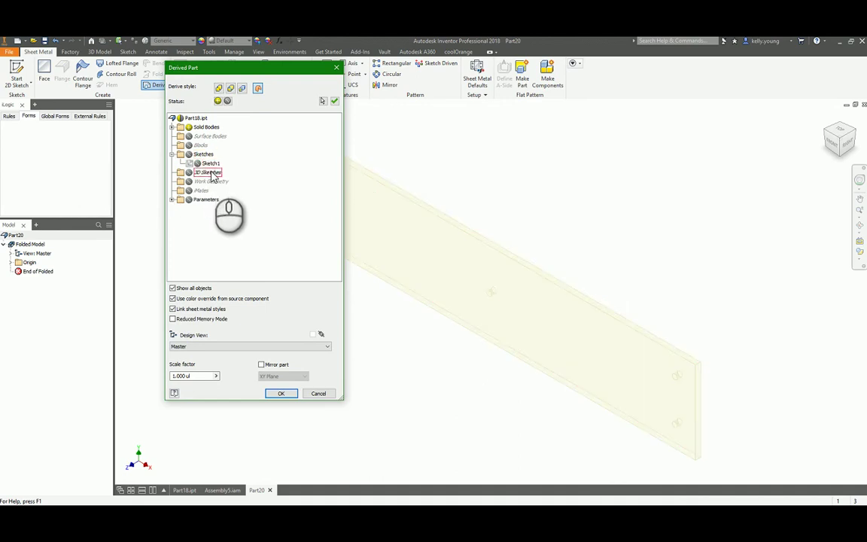
pyautogui.click(172, 199)
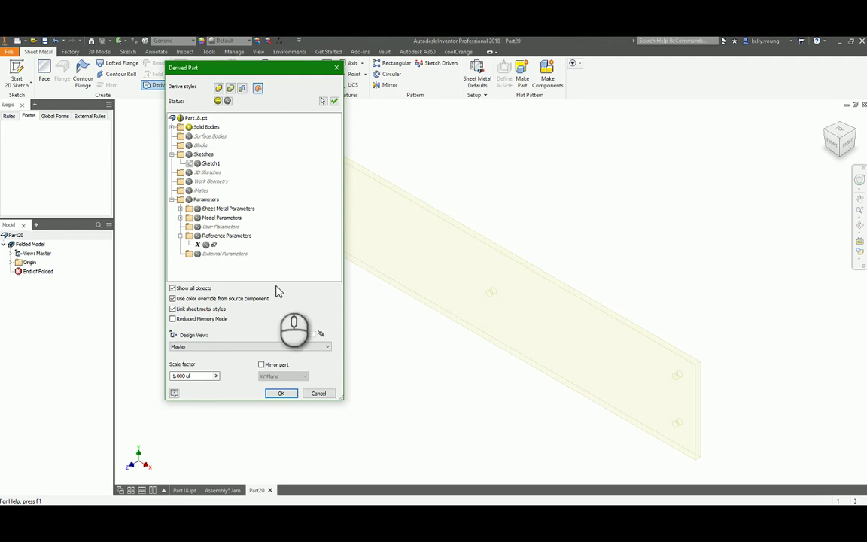
pyautogui.click(281, 394)
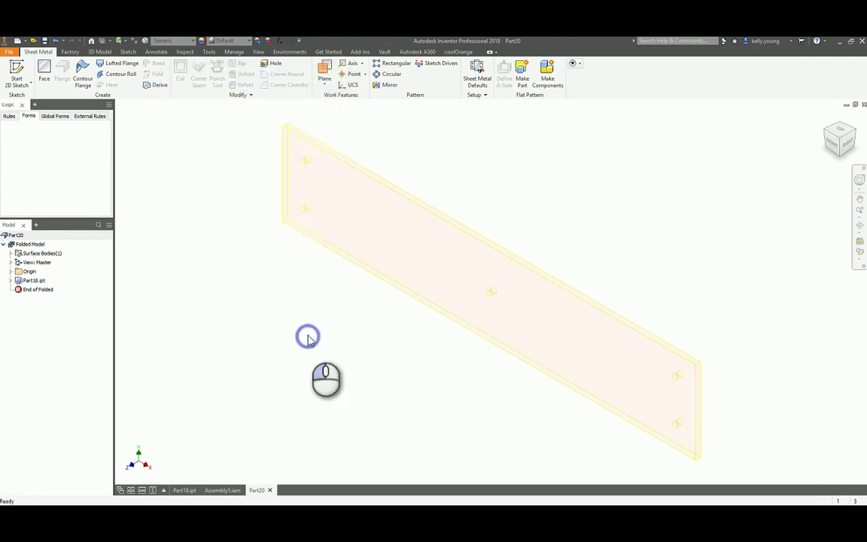
# Start a sketch on the derived plate's front face and project its four outer edges and five holes
pyautogui.click(15, 77)
pyautogui.click(405, 265)
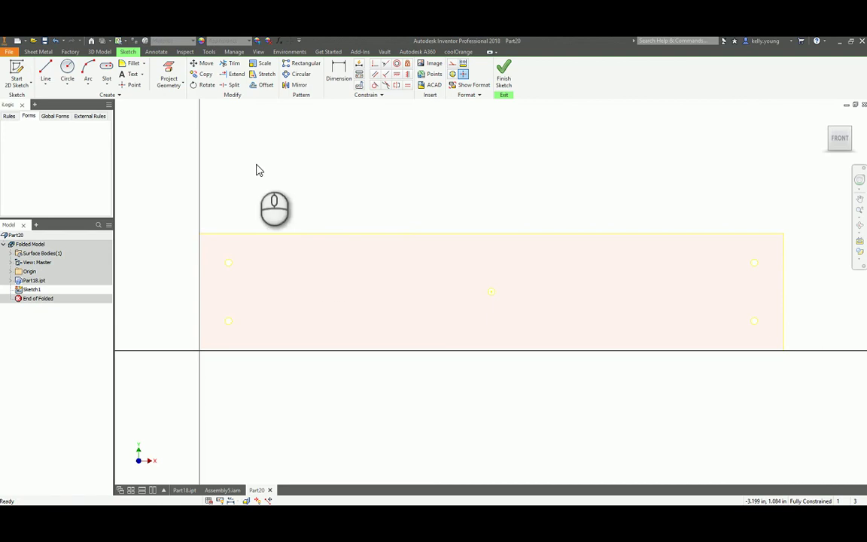
pyautogui.click(168, 75)
pyautogui.click(234, 233)
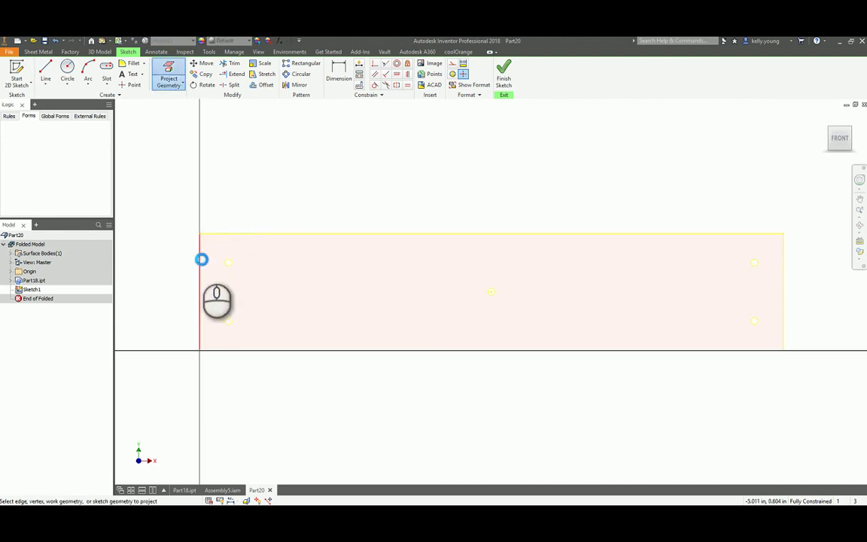
pyautogui.click(201, 259)
pyautogui.click(262, 350)
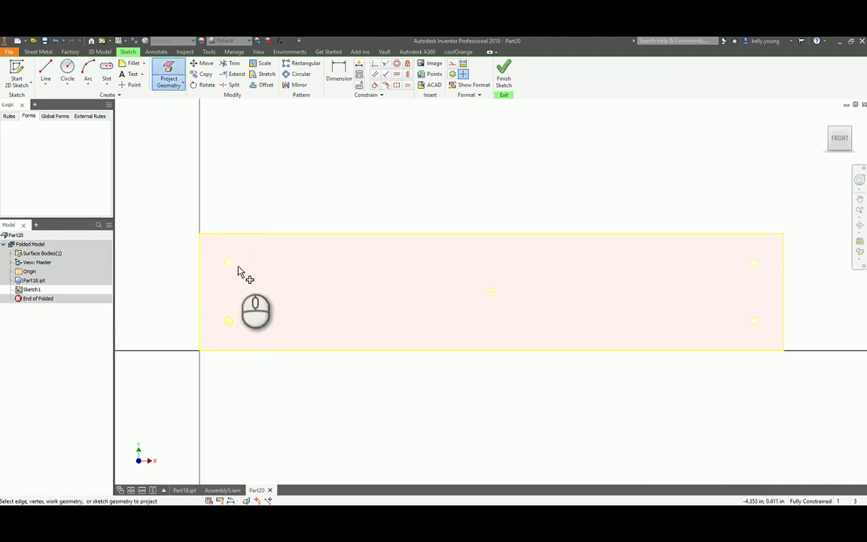
pyautogui.click(491, 292)
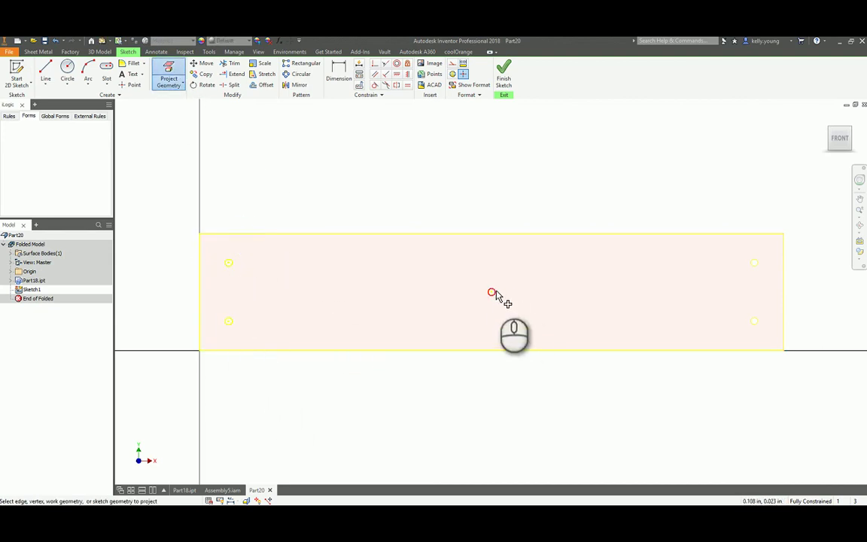
pyautogui.click(755, 262)
pyautogui.click(783, 303)
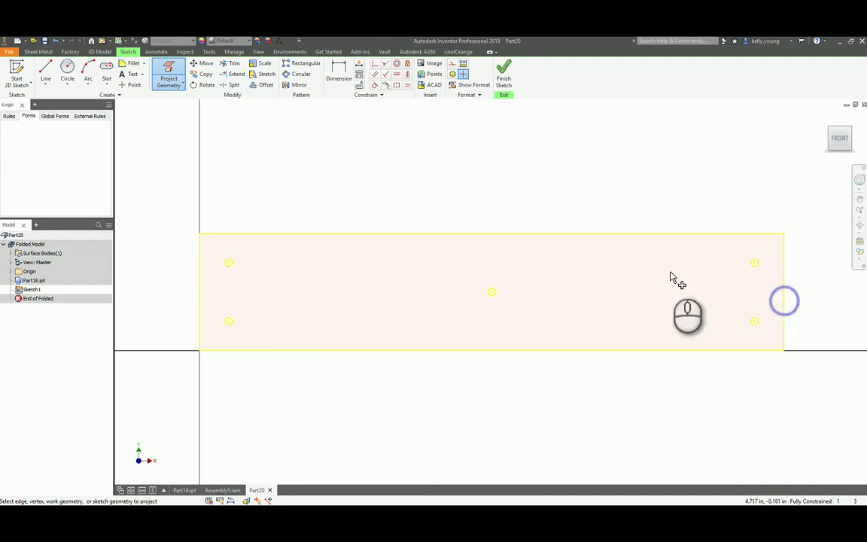
# Draw a circle of about 10.2 in diameter from the center hole through the plate's corner and offset it outward by .25 in
pyautogui.click(74, 67)
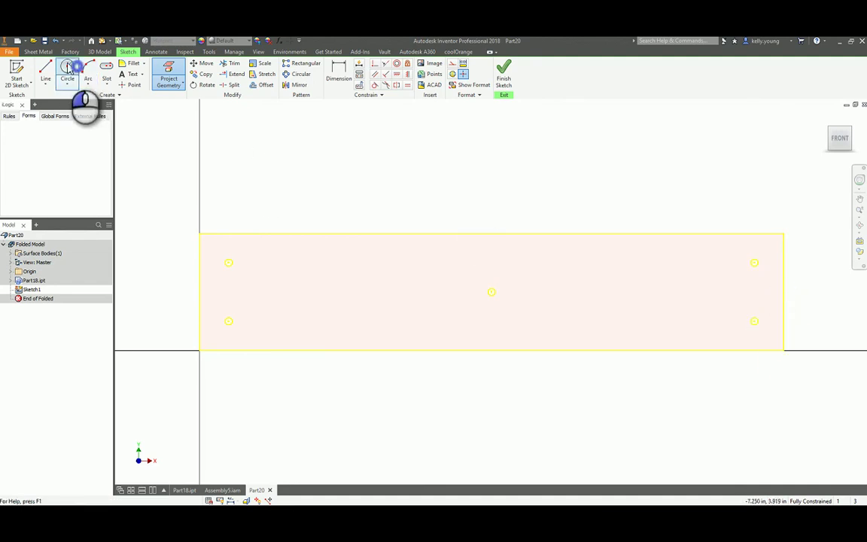
pyautogui.click(491, 292)
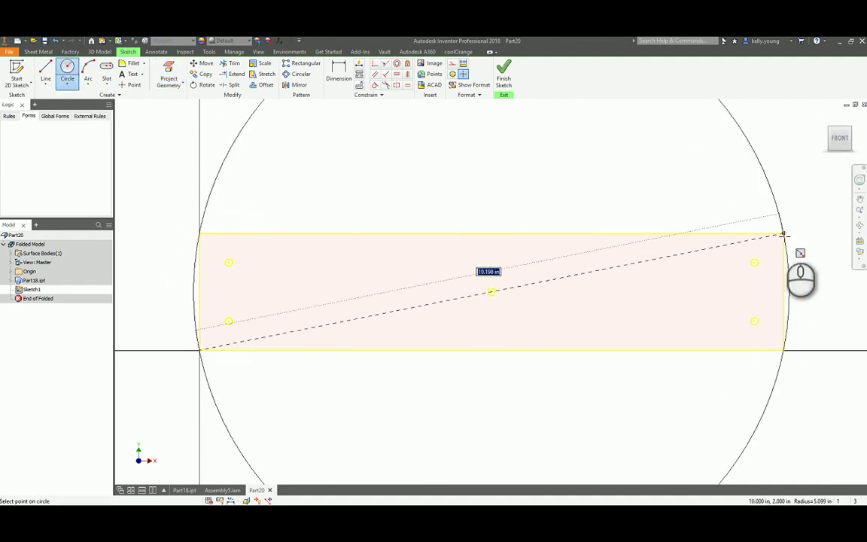
pyautogui.click(784, 235)
pyautogui.press('o')
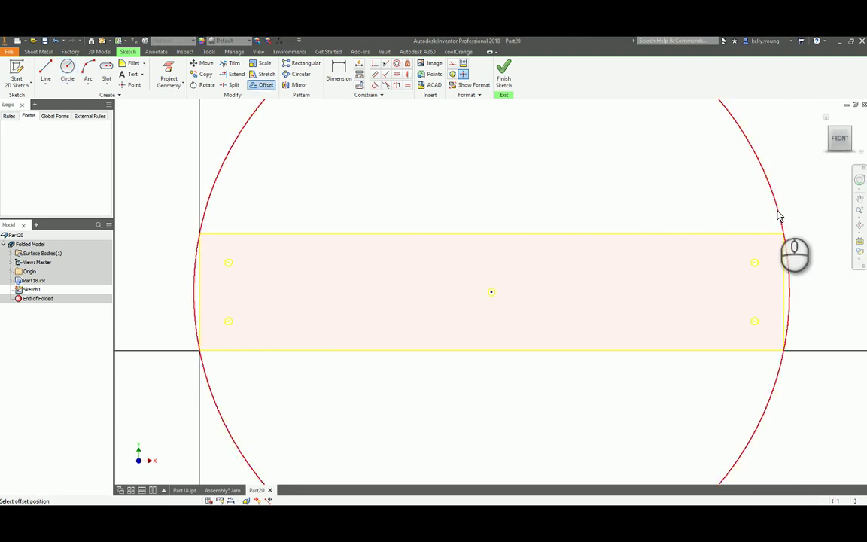
pyautogui.click(778, 217)
pyautogui.write('.25')
pyautogui.press('Return')
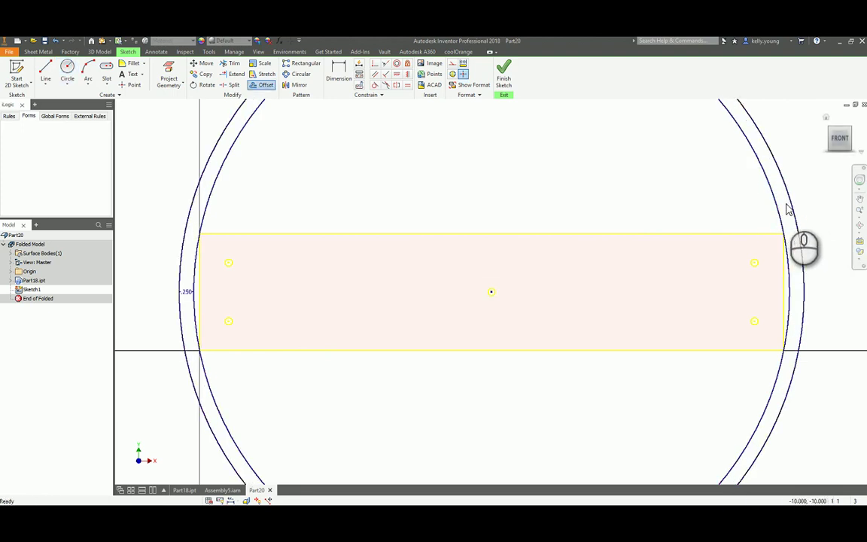
# Sketch horizontal center-point slots centered on the plate's upper-left and lower-left holes
pyautogui.click(106, 69)
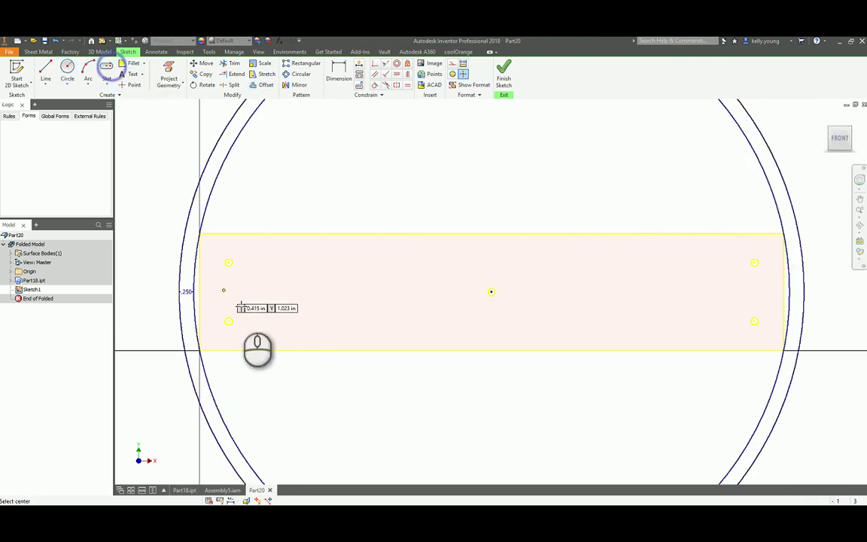
pyautogui.click(229, 263)
pyautogui.click(242, 262)
pyautogui.click(241, 256)
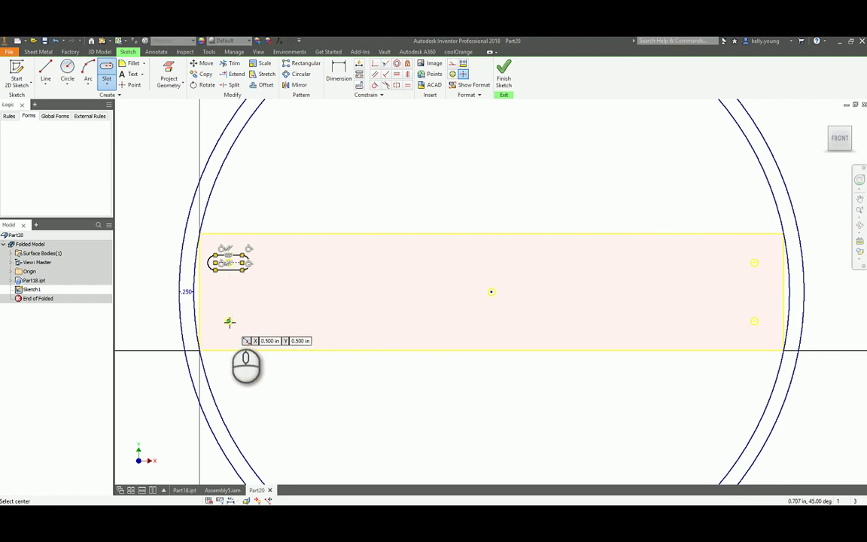
pyautogui.click(229, 322)
pyautogui.click(243, 322)
pyautogui.click(243, 315)
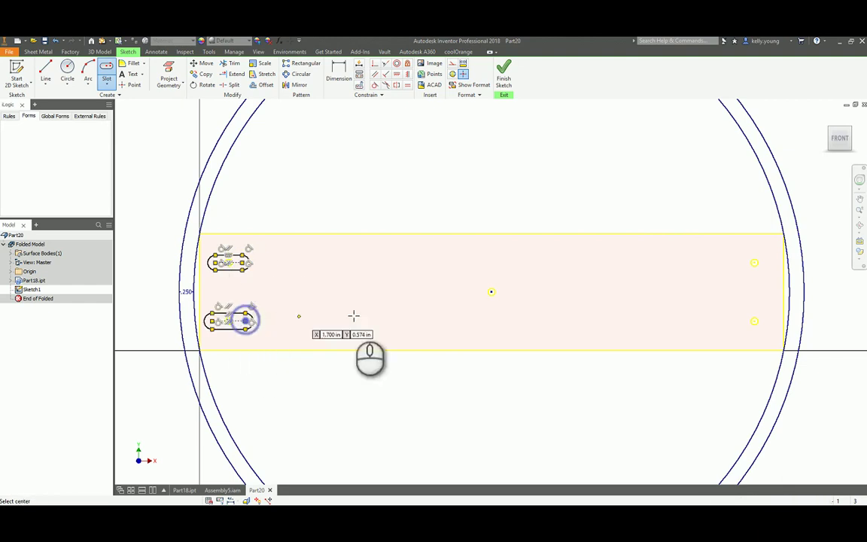
# Sketch horizontal center-point slots centered on the plate's center, upper-right and lower-right holes
pyautogui.click(490, 291)
pyautogui.click(505, 291)
pyautogui.click(505, 285)
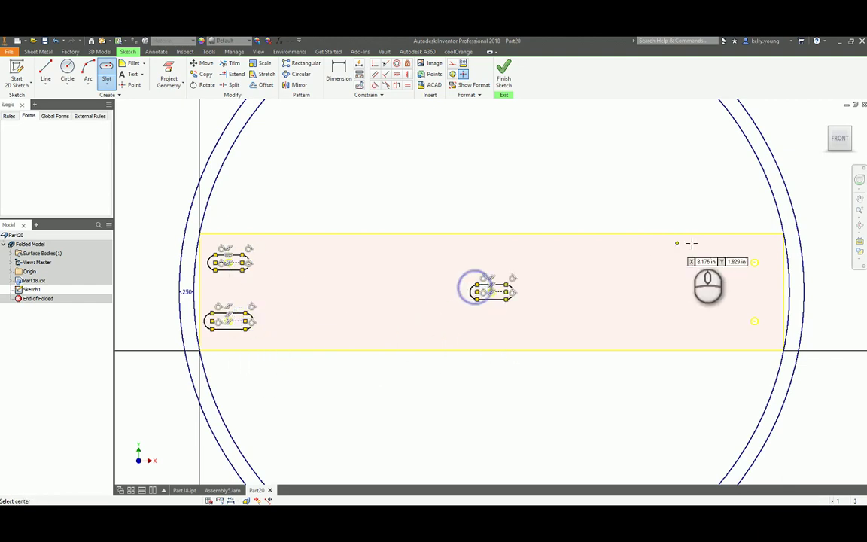
pyautogui.click(754, 263)
pyautogui.click(768, 263)
pyautogui.click(768, 257)
pyautogui.click(753, 321)
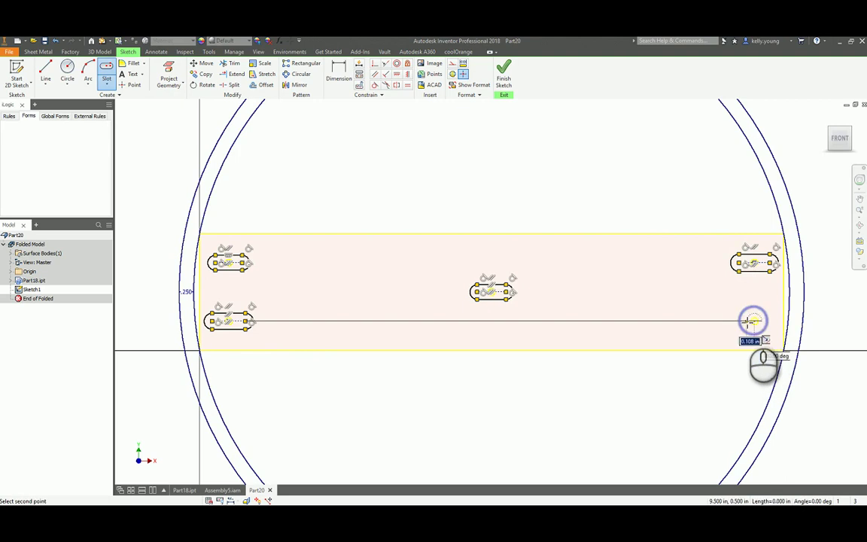
pyautogui.click(746, 321)
pyautogui.click(744, 315)
pyautogui.press('Escape')
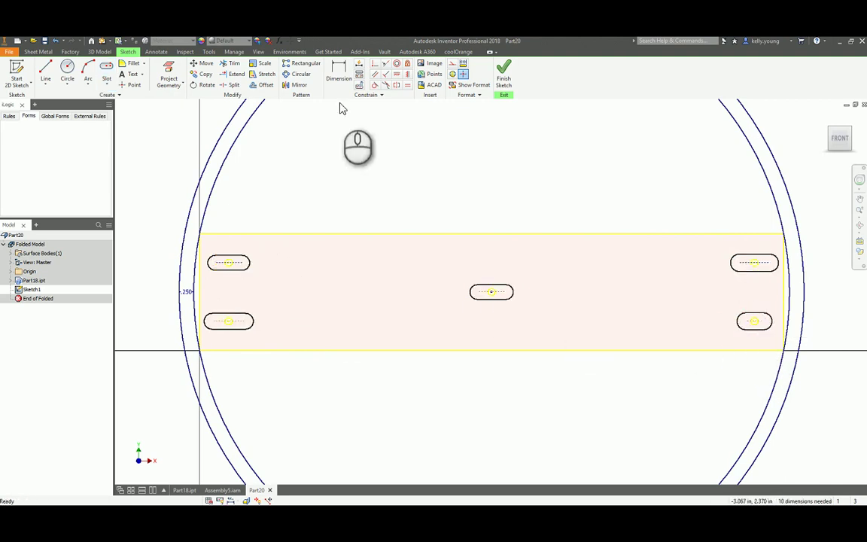
# Make the upper-left slot tangent to its hole and match the lower-left and center slots to it with equal constraints
pyautogui.click(234, 262)
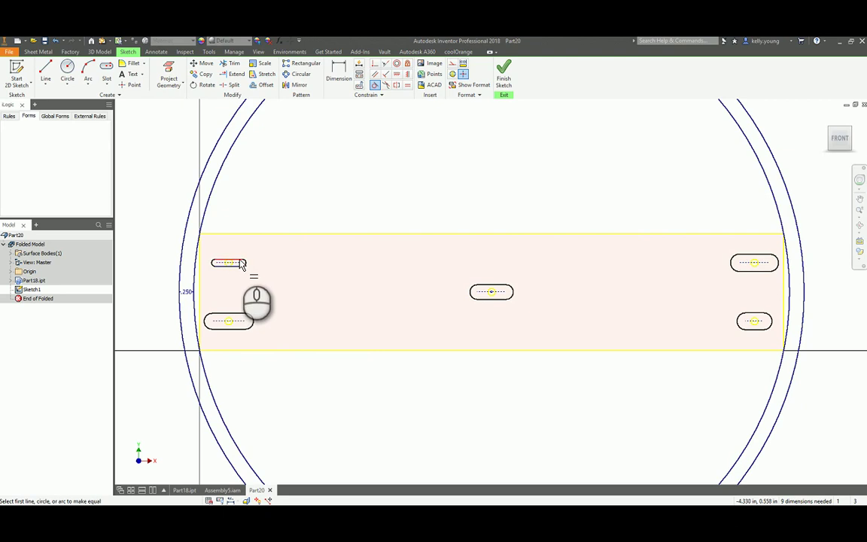
pyautogui.click(237, 262)
pyautogui.click(239, 319)
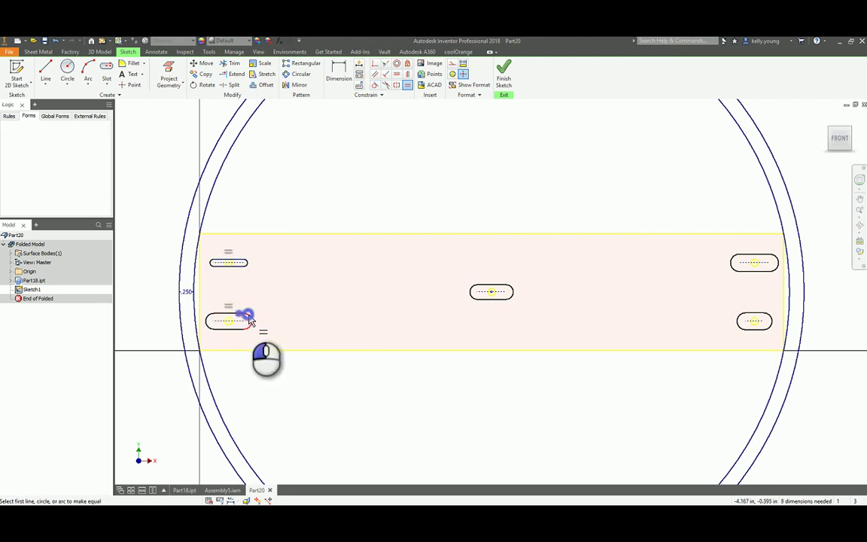
pyautogui.click(250, 264)
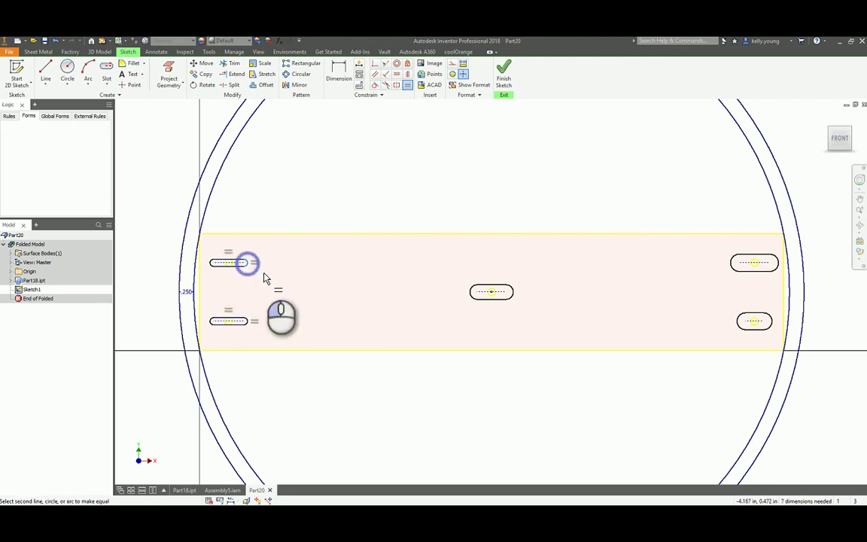
pyautogui.click(488, 293)
pyautogui.click(223, 322)
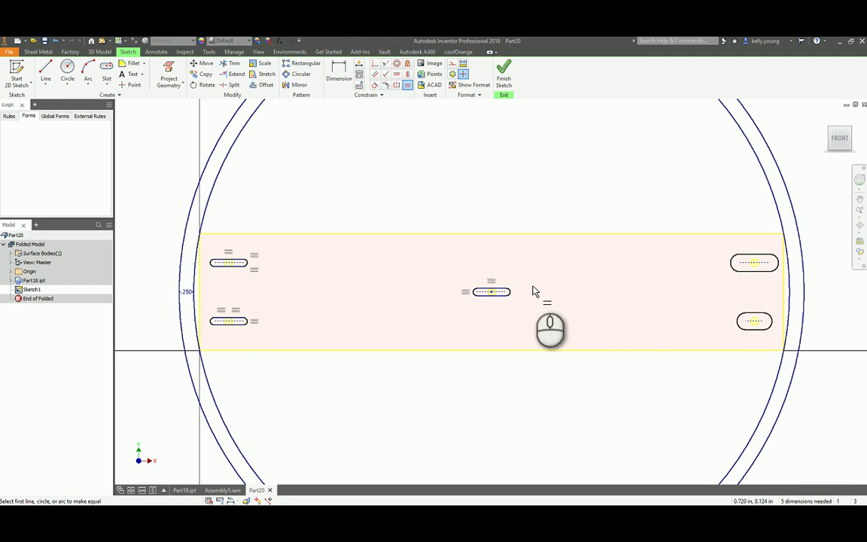
# Apply equal constraints to give the two right slots the center slot's end radius and the same length as each other
pyautogui.click(508, 293)
pyautogui.click(733, 261)
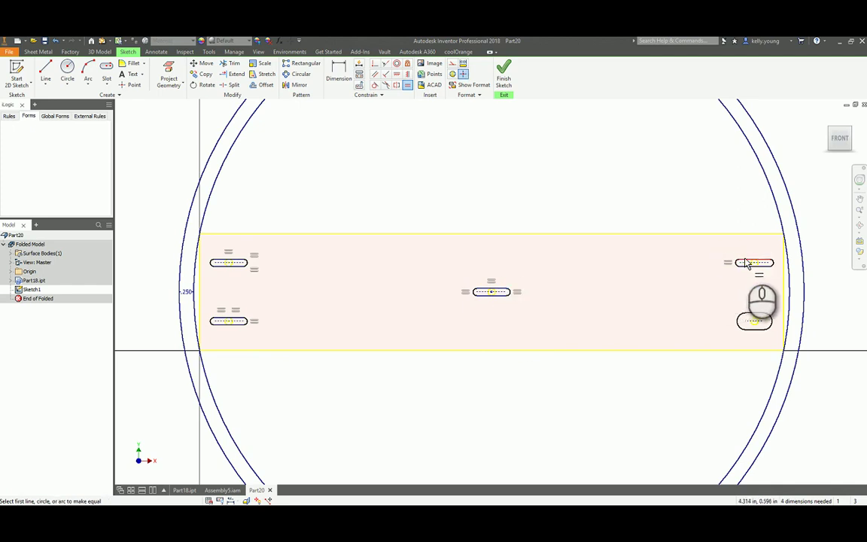
pyautogui.click(750, 319)
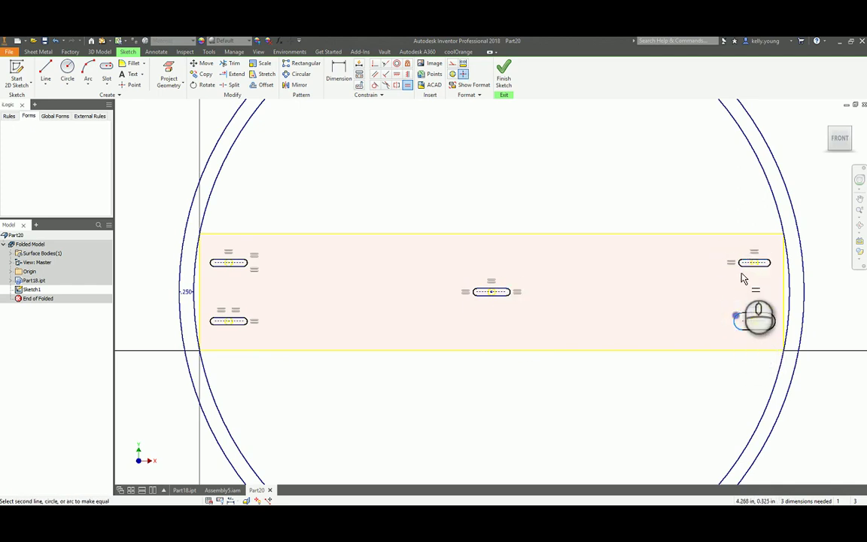
pyautogui.click(750, 322)
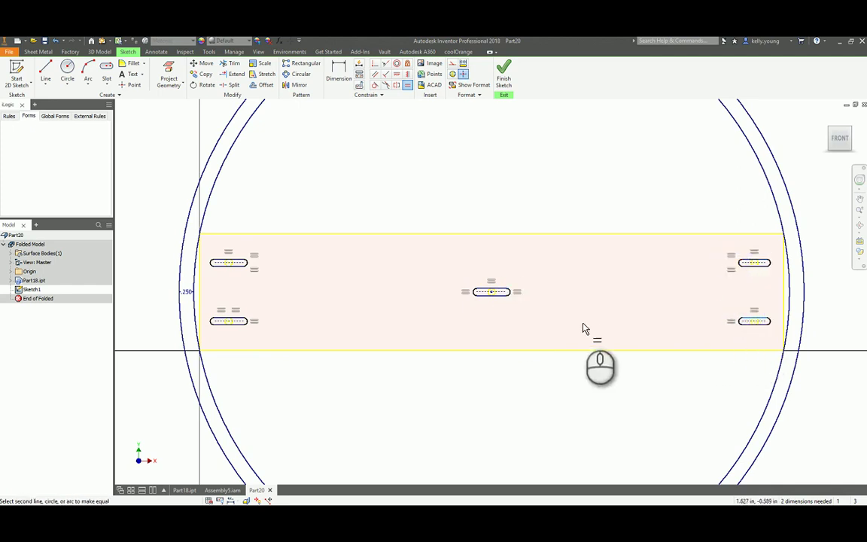
pyautogui.press('Escape')
# Dimension the upper-left slot's overall length and set it to .375 in
pyautogui.scroll(-5, 215, 267)
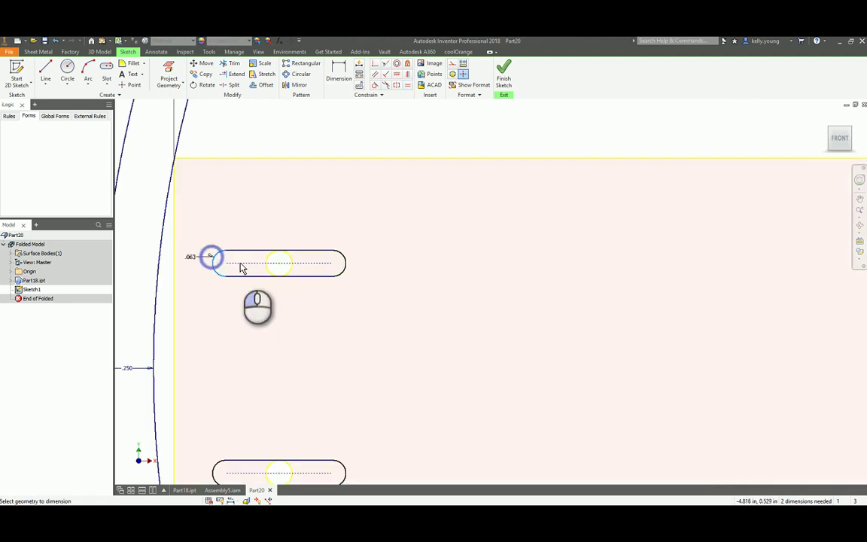
pyautogui.press('d')
pyautogui.click(344, 265)
pyautogui.click(304, 230)
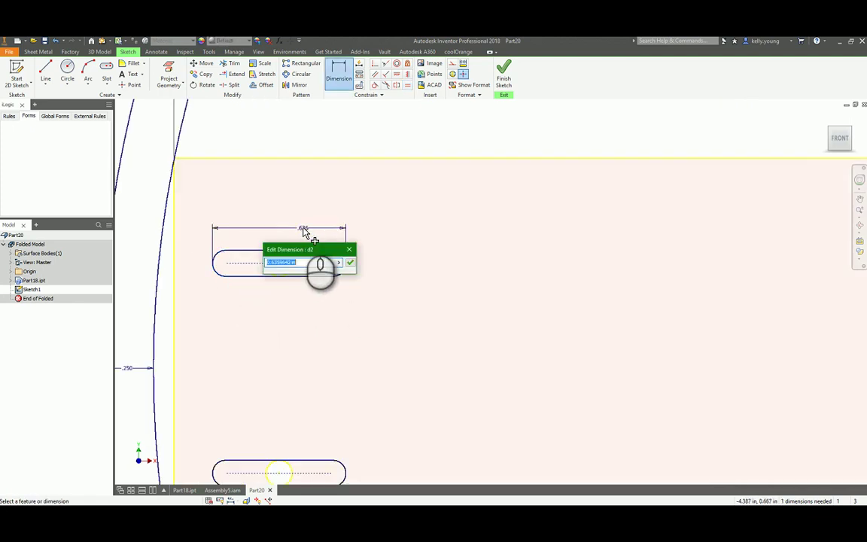
pyautogui.write('.375')
pyautogui.press('Return')
pyautogui.scroll(5, 331, 264)
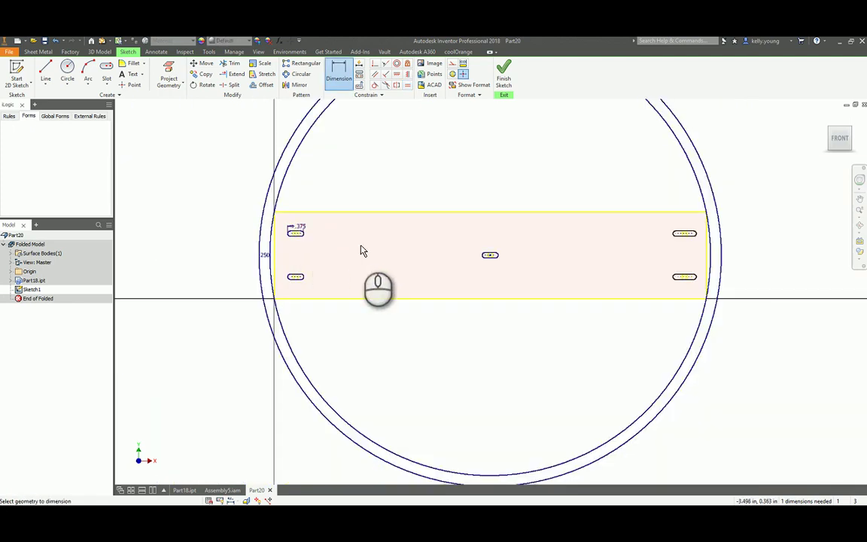
pyautogui.scroll(-2, 484, 287)
pyautogui.press('Escape')
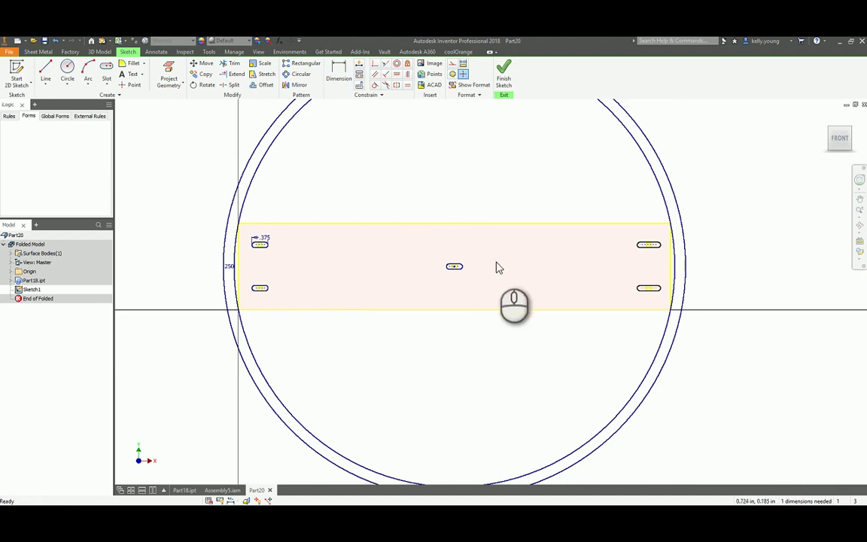
# Make the upper-right slot's straight edge equal in length to the center slot's
pyautogui.press('=')
pyautogui.click(653, 242)
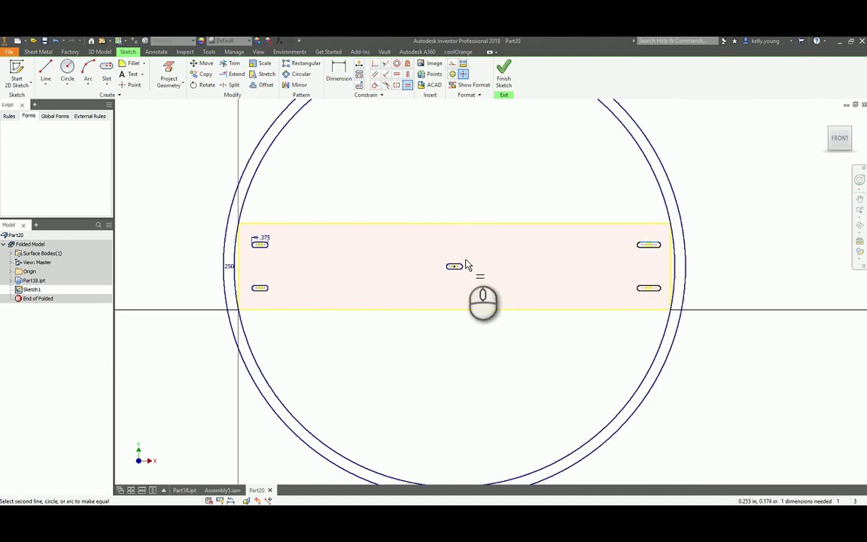
pyautogui.click(455, 267)
pyautogui.press('Escape')
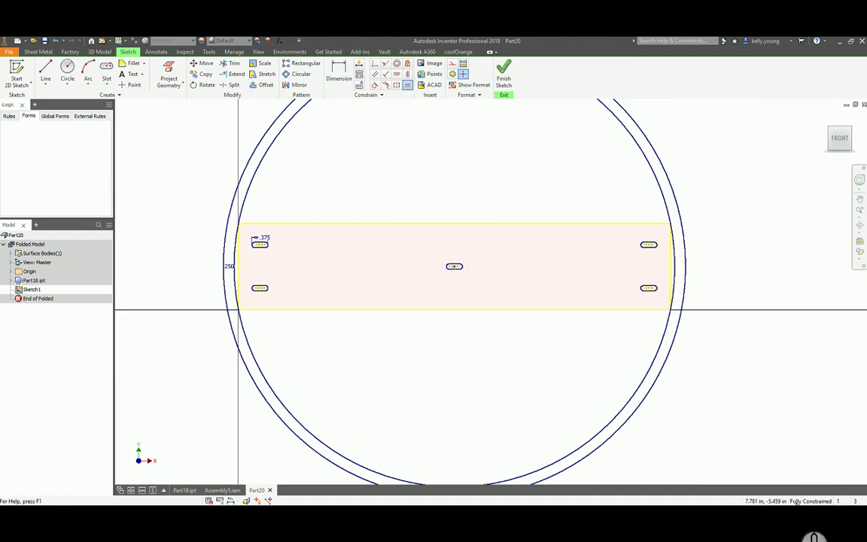
pyautogui.moveTo(467, 239); pyautogui.dragTo(444, 235, button='middle')
pyautogui.click(572, 129)
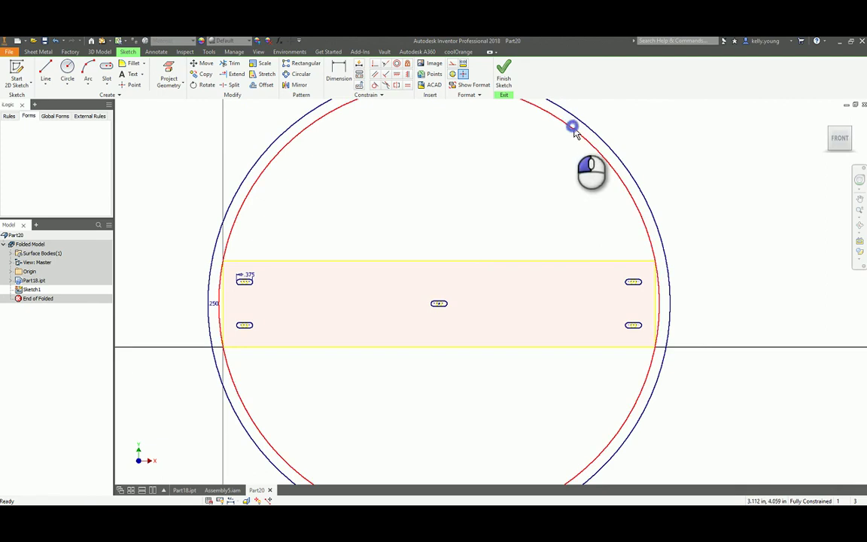
pyautogui.click(467, 296)
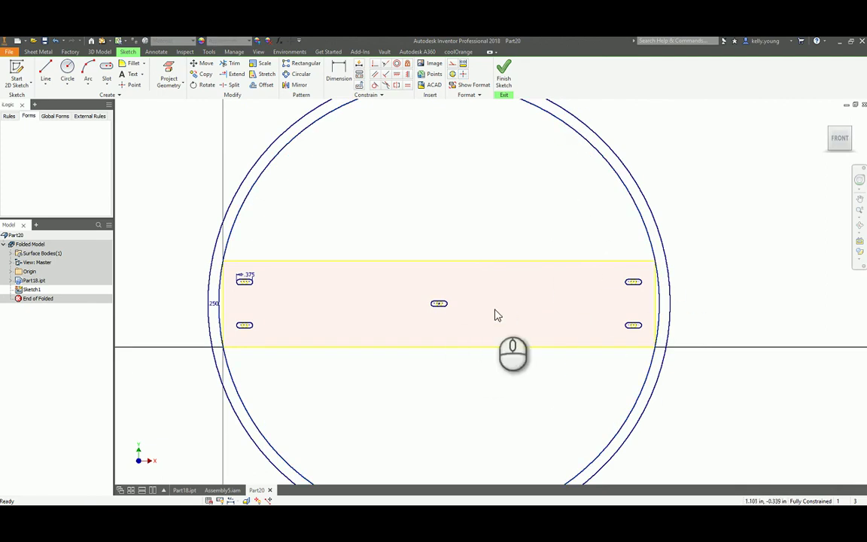
# Finish the sketch and create a sheet metal face from the whole outer disc, leaving the five slots open
pyautogui.press('e')
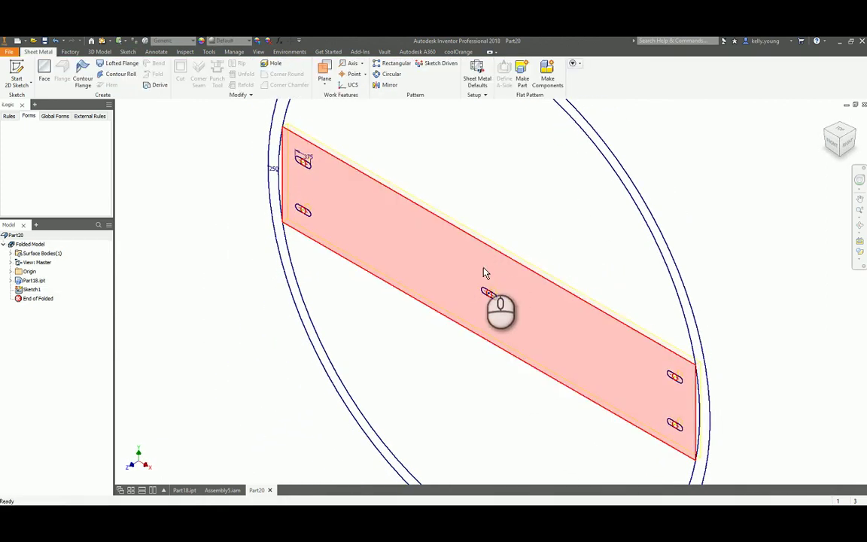
pyautogui.press('Escape')
pyautogui.click(44, 73)
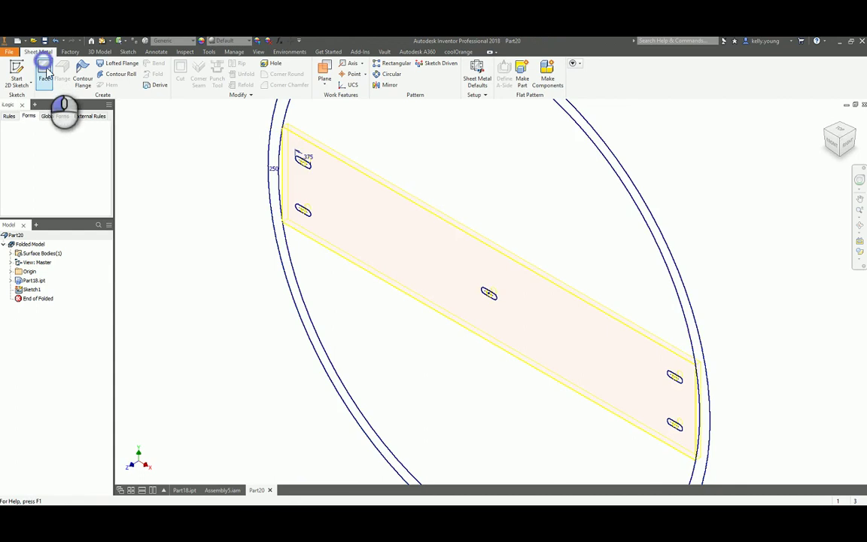
pyautogui.click(448, 141)
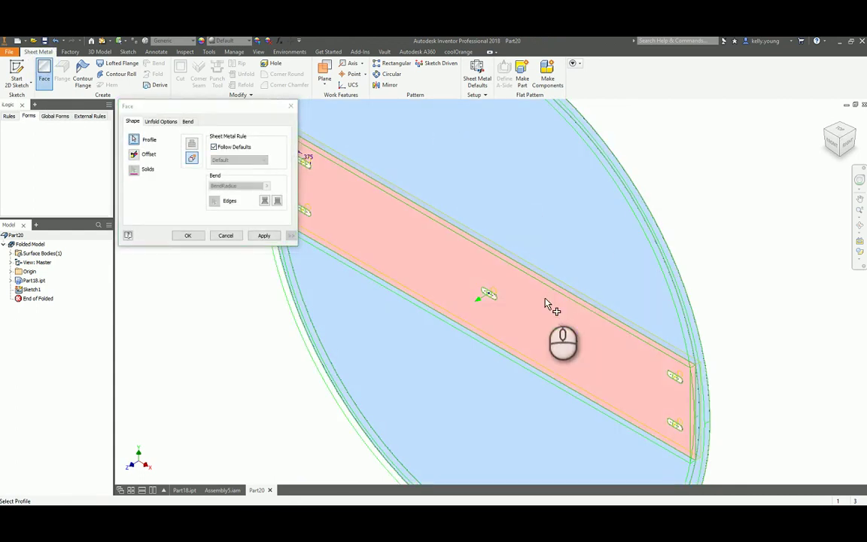
pyautogui.click(547, 310)
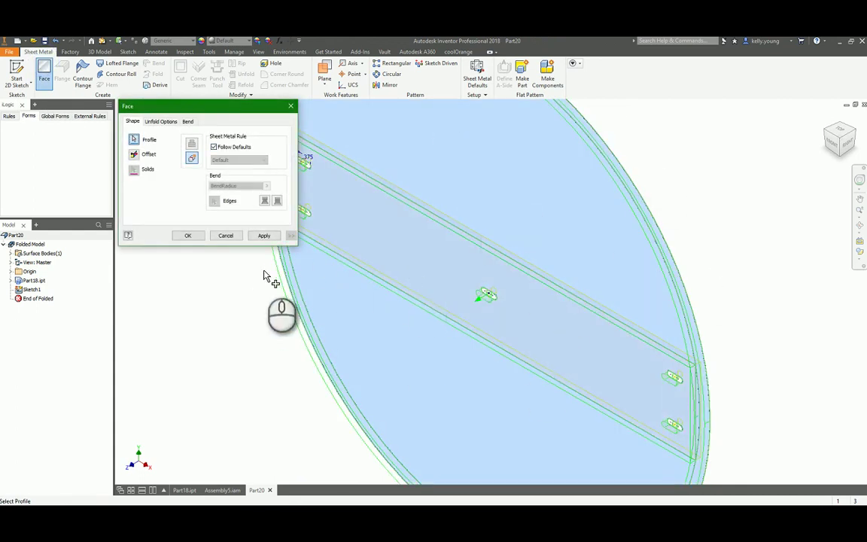
pyautogui.click(188, 236)
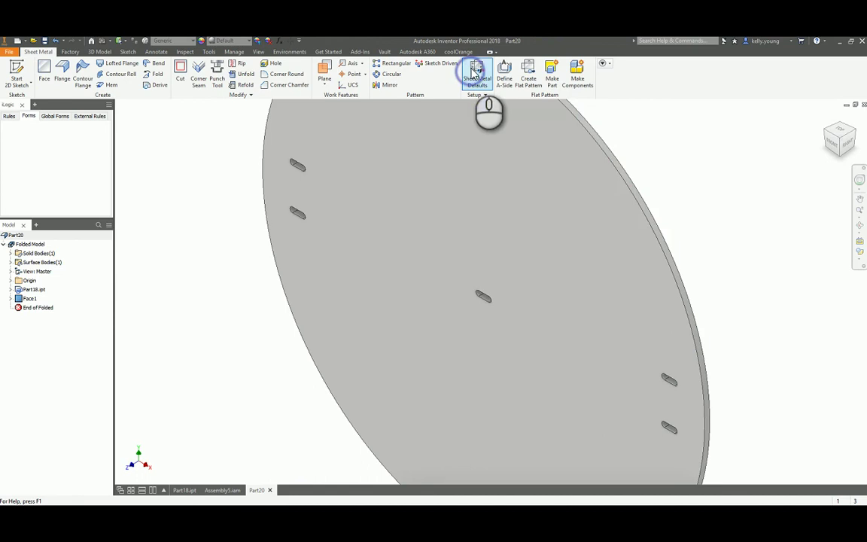
# Check the sheet metal defaults and examine how the disc sits against the derived plate surface from behind and edge-on
pyautogui.click(475, 72)
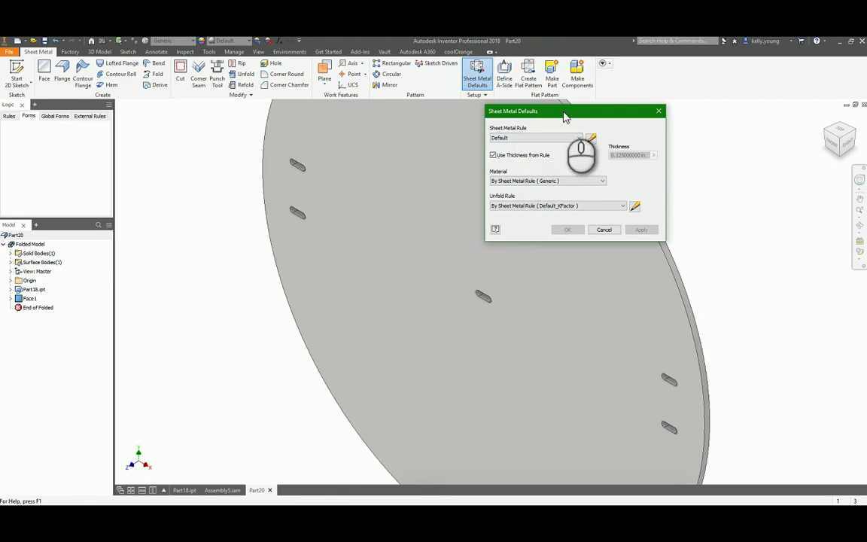
pyautogui.press('Escape')
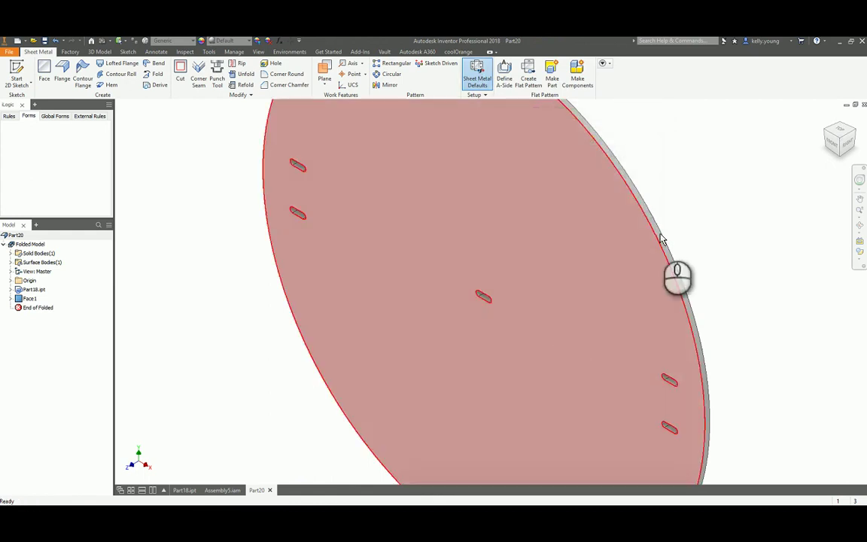
pyautogui.scroll(-5, 658, 226)
pyautogui.keyDown('shift'); pyautogui.moveTo(656, 214); pyautogui.dragTo(557, 241, button='middle'); pyautogui.keyUp('shift')
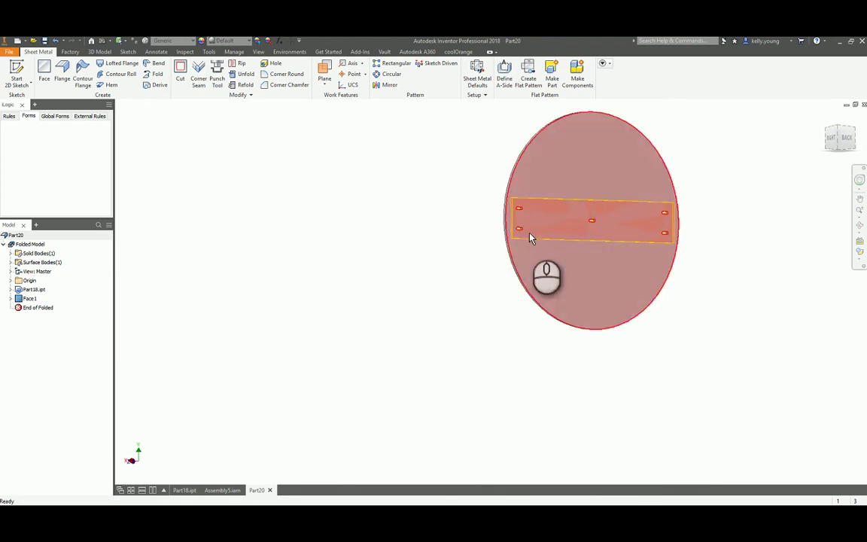
pyautogui.scroll(3, 531, 233)
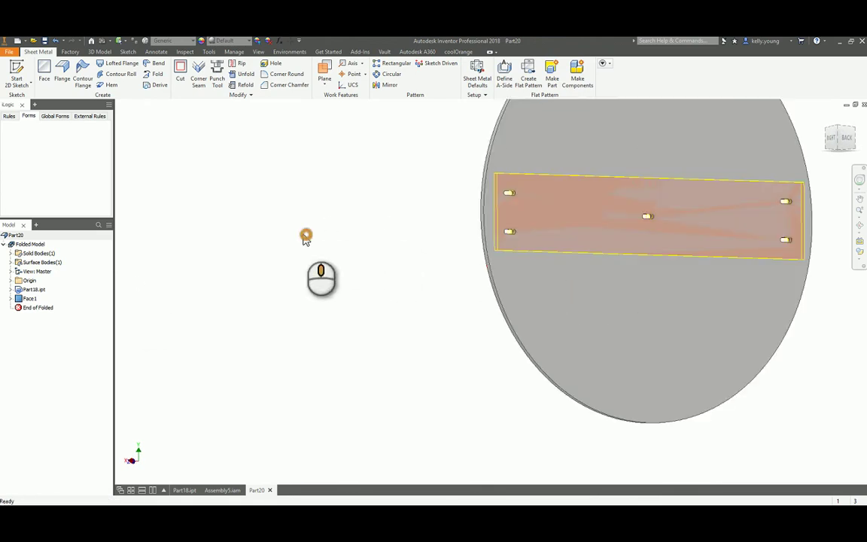
pyautogui.keyDown('shift'); pyautogui.moveTo(305, 237); pyautogui.dragTo(373, 244, button='middle'); pyautogui.keyUp('shift')
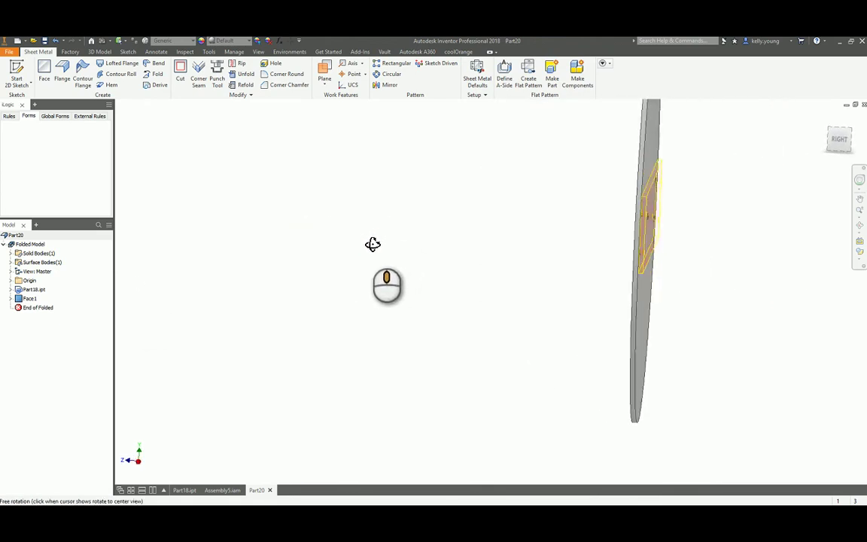
pyautogui.moveTo(592, 188); pyautogui.dragTo(456, 214, button='middle')
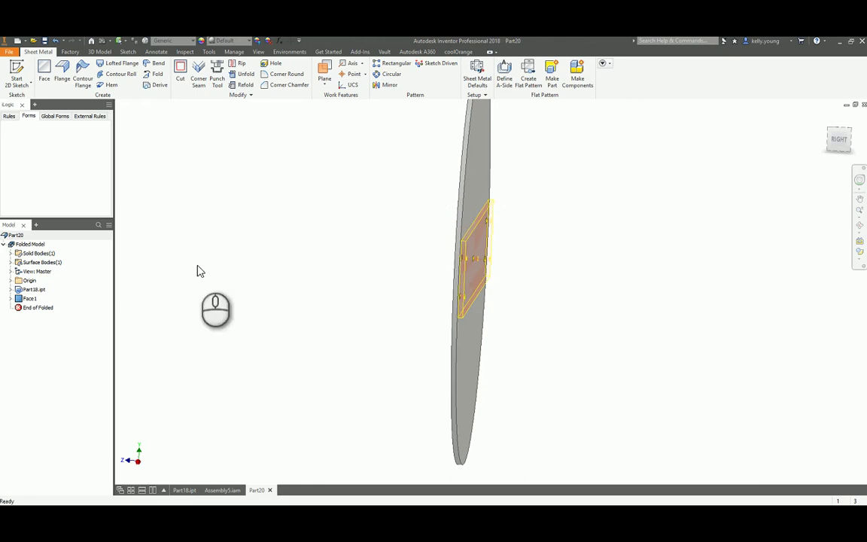
# Hide the derived plate surface body under Part18.ipt
pyautogui.click(43, 300)
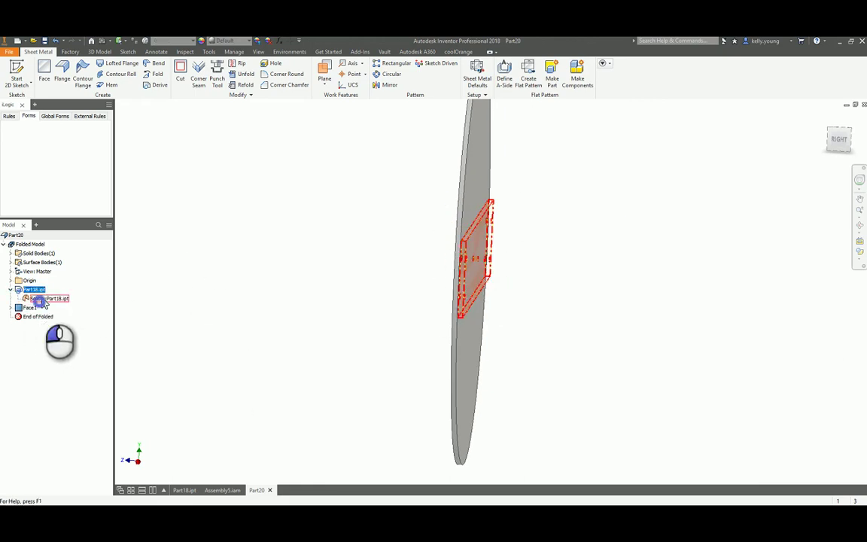
pyautogui.rightClick(57, 301)
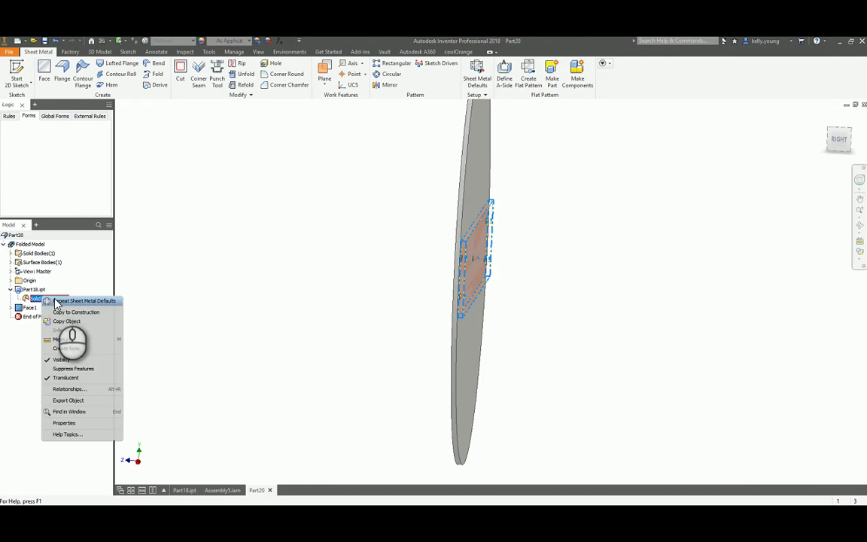
pyautogui.click(74, 360)
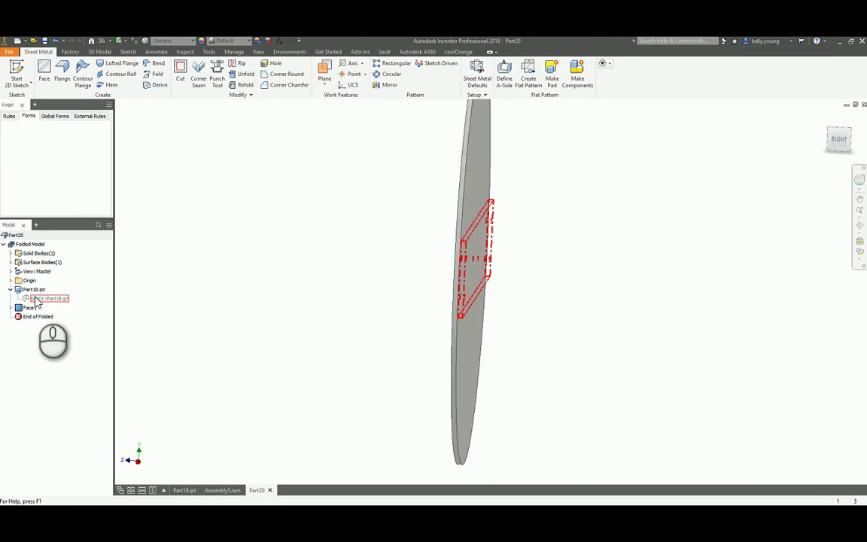
pyautogui.click(355, 259)
pyautogui.click(355, 258)
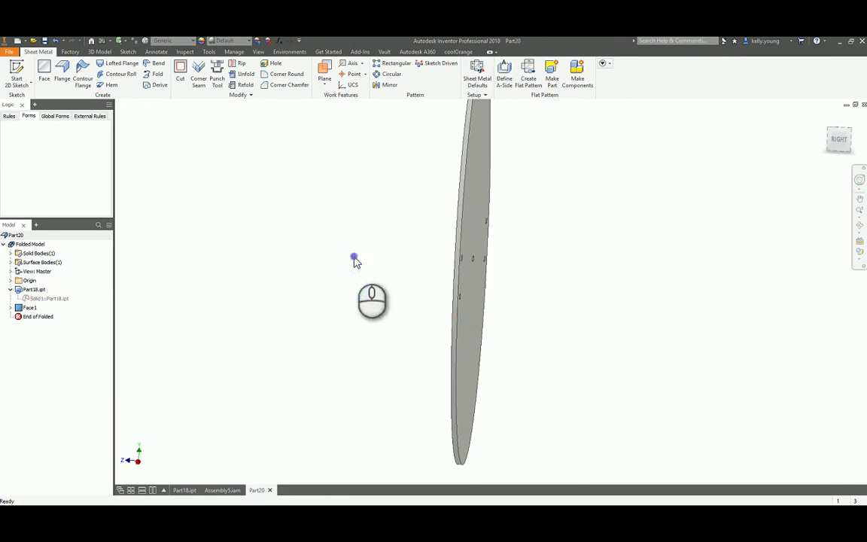
# Save the disc part to the Desktop as Part20.ipt
pyautogui.press('F6')
pyautogui.hotkey('ctrl', 's')
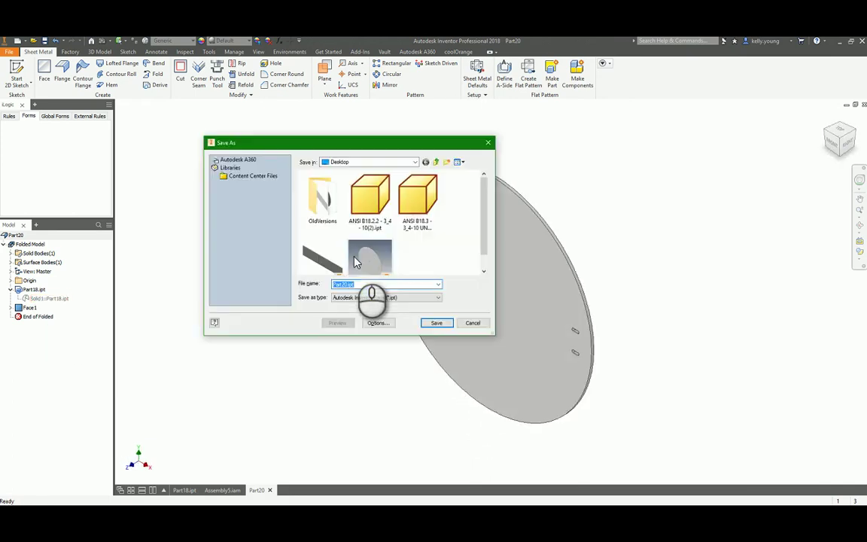
pyautogui.press('Return')
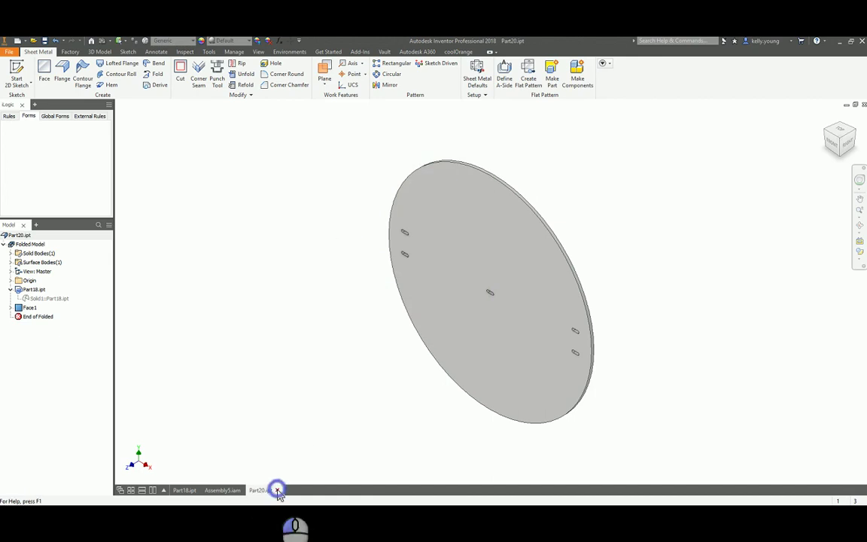
# Close the disc document and place one instance of Part20.ipt from the Desktop into Assembly5.iam
pyautogui.click(277, 490)
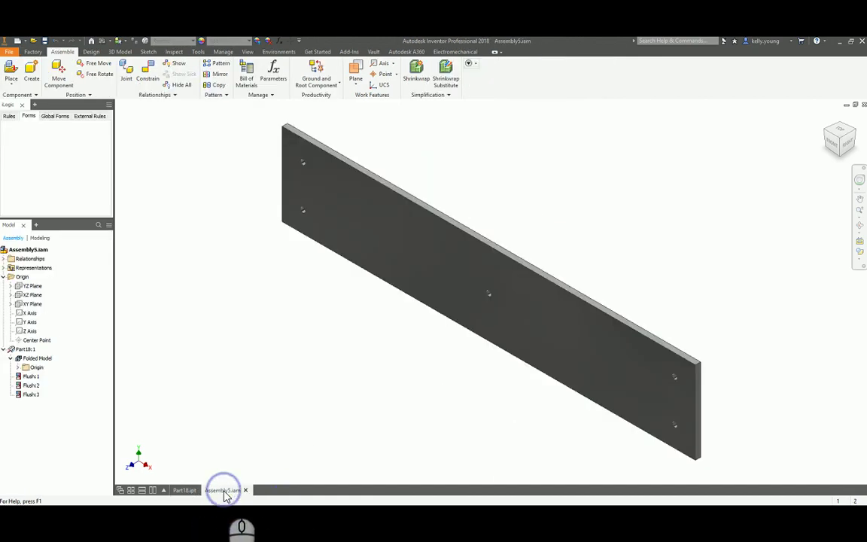
pyautogui.click(11, 72)
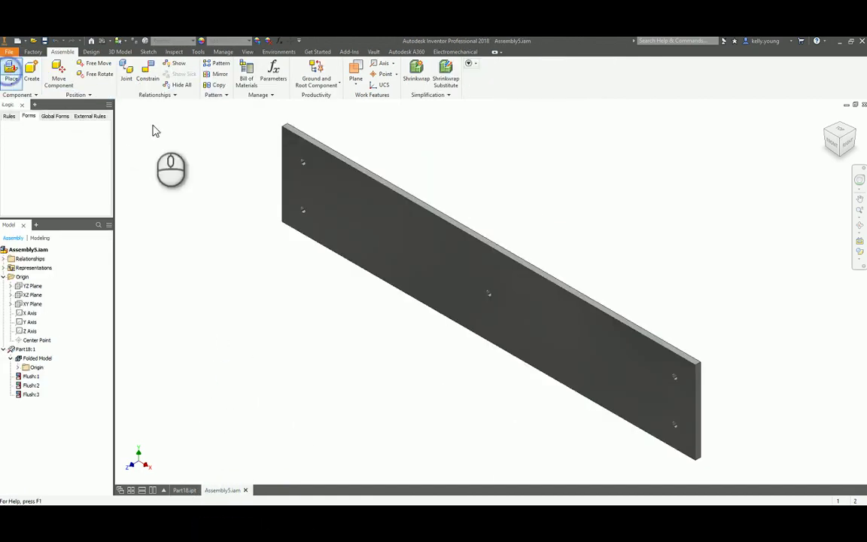
pyautogui.click(414, 201)
pyautogui.scroll(-3, 456, 230)
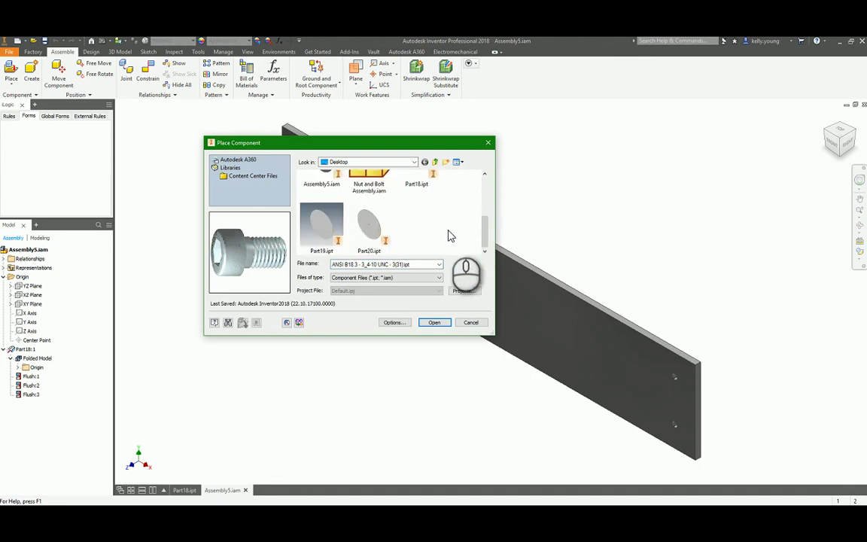
pyautogui.click(371, 223)
pyautogui.click(434, 322)
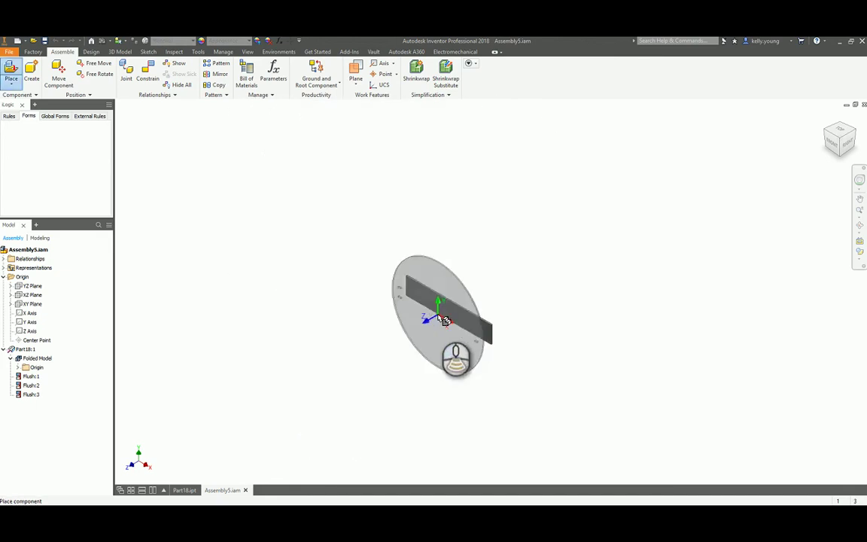
pyautogui.click(528, 284)
# Move the placed disc closer to the plate in the assembly
pyautogui.scroll(-3, 540, 320)
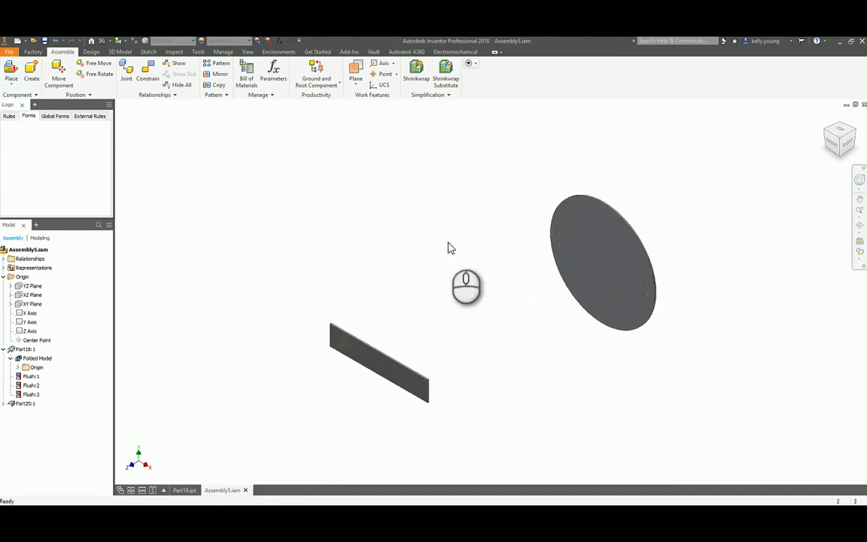
pyautogui.click(385, 389)
pyautogui.click(438, 323)
pyautogui.moveTo(590, 244); pyautogui.dragTo(463, 269)
pyautogui.click(606, 307)
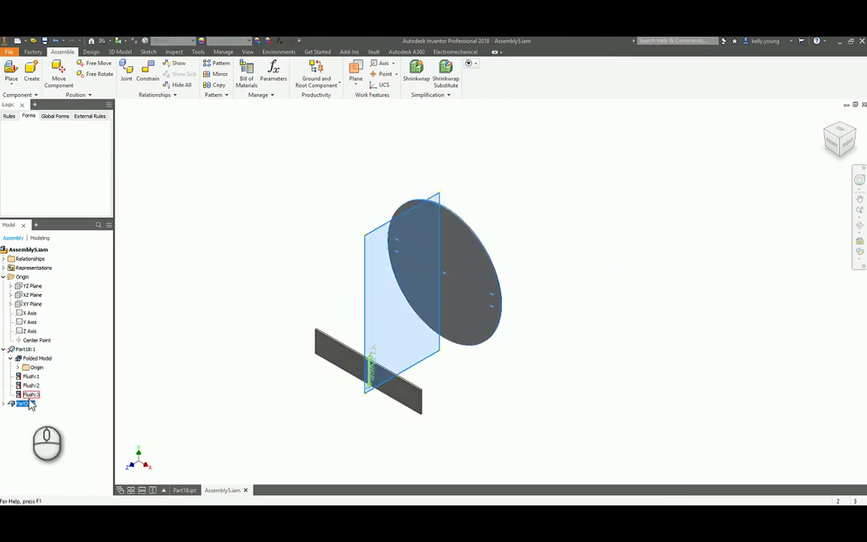
# Ground and root the Part20 disc at the assembly origin with the Ground and Root Component command
pyautogui.click(4, 404)
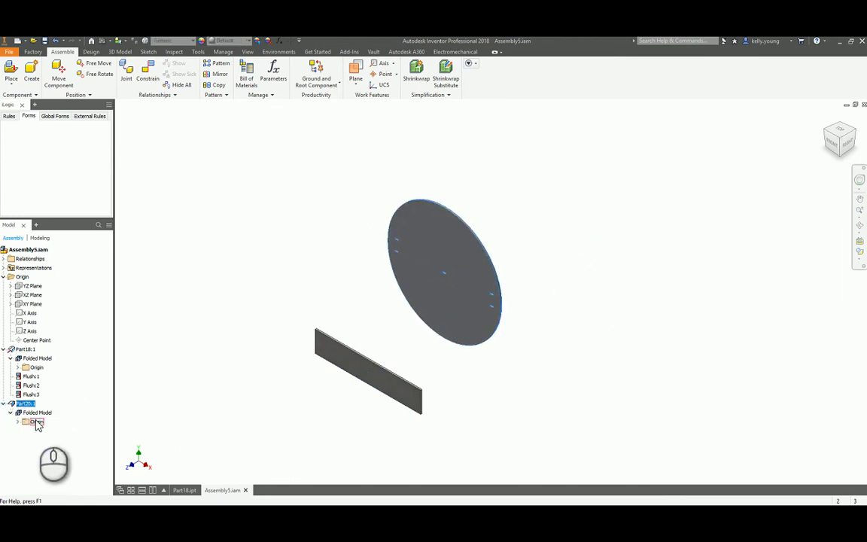
pyautogui.click(19, 422)
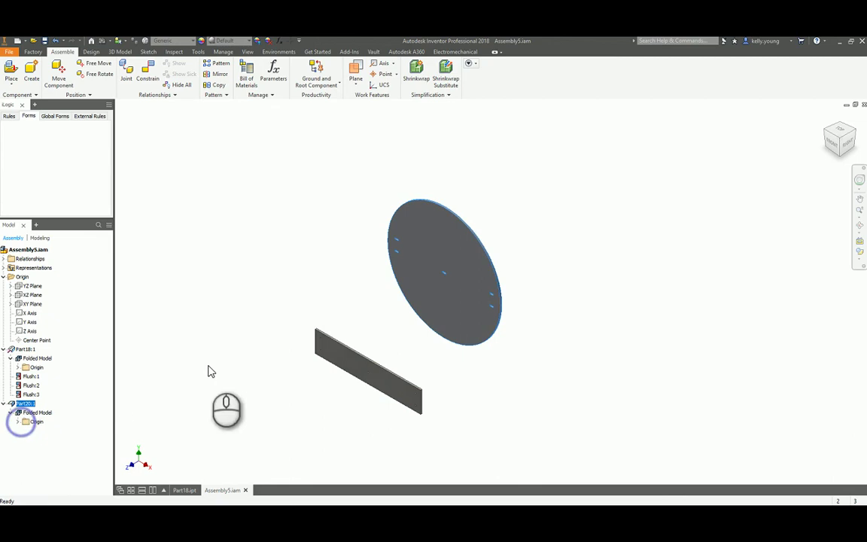
pyautogui.click(380, 203)
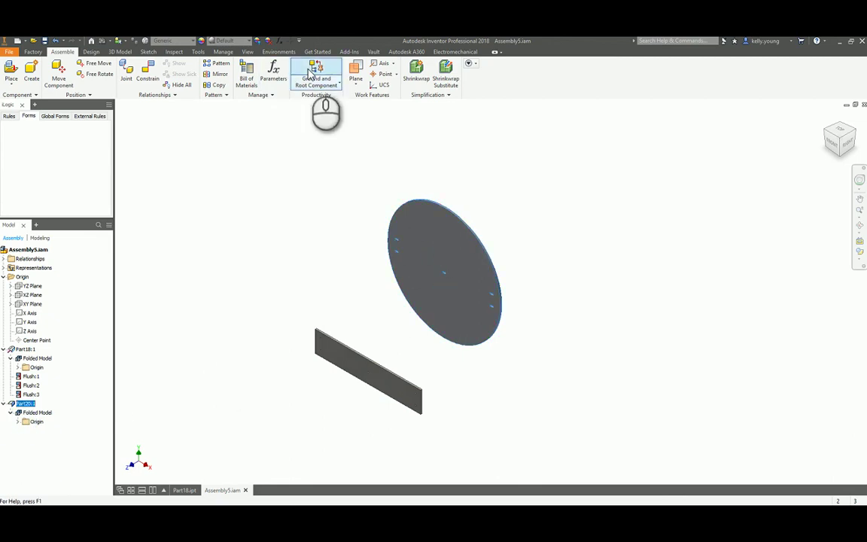
pyautogui.click(312, 71)
pyautogui.click(389, 210)
# Examine how the plate's holes line up with the disc's slots from behind and from the front, and check the plate's flush constraint
pyautogui.keyDown('shift'); pyautogui.moveTo(423, 309); pyautogui.dragTo(316, 305, button='middle'); pyautogui.keyUp('shift')
pyautogui.scroll(-5, 310, 306)
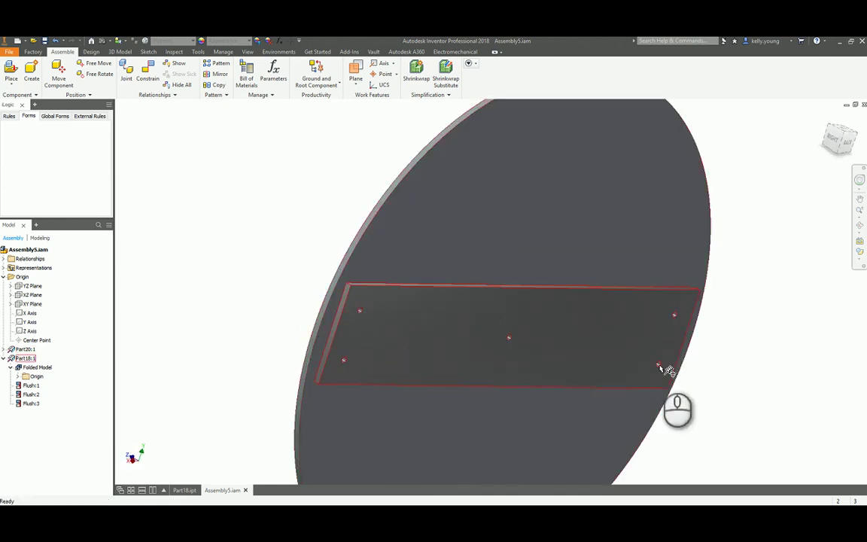
pyautogui.keyDown('shift'); pyautogui.moveTo(667, 371); pyautogui.dragTo(422, 331, button='middle'); pyautogui.keyUp('shift')
pyautogui.click(28, 386)
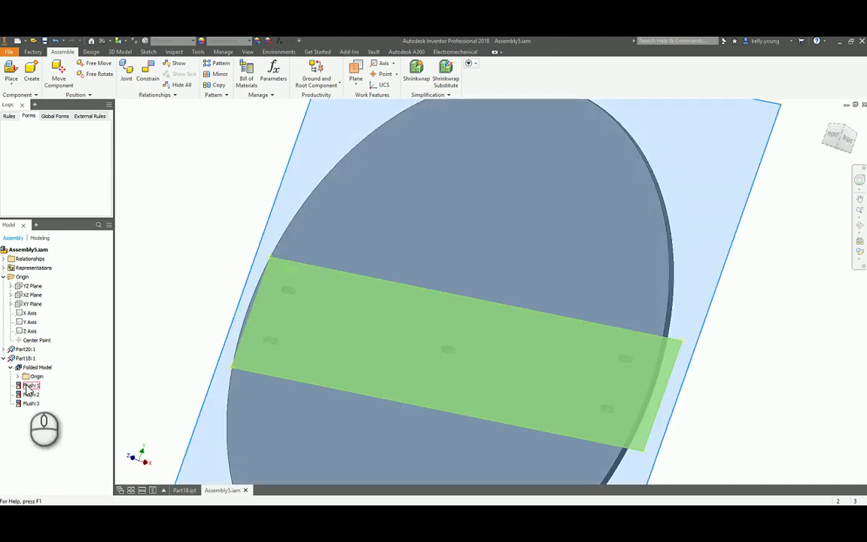
pyautogui.click(174, 300)
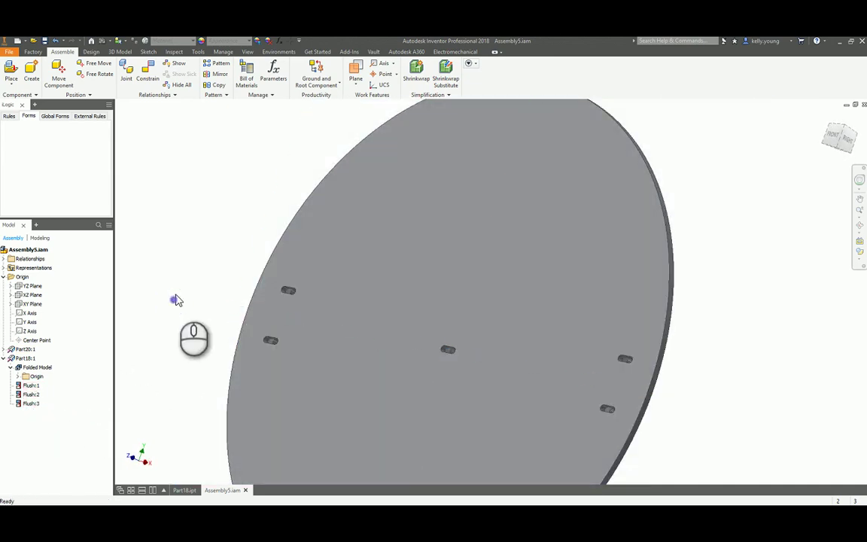
pyautogui.scroll(3, 175, 300)
pyautogui.keyDown('shift'); pyautogui.moveTo(197, 304); pyautogui.dragTo(614, 335, button='middle'); pyautogui.keyUp('shift')
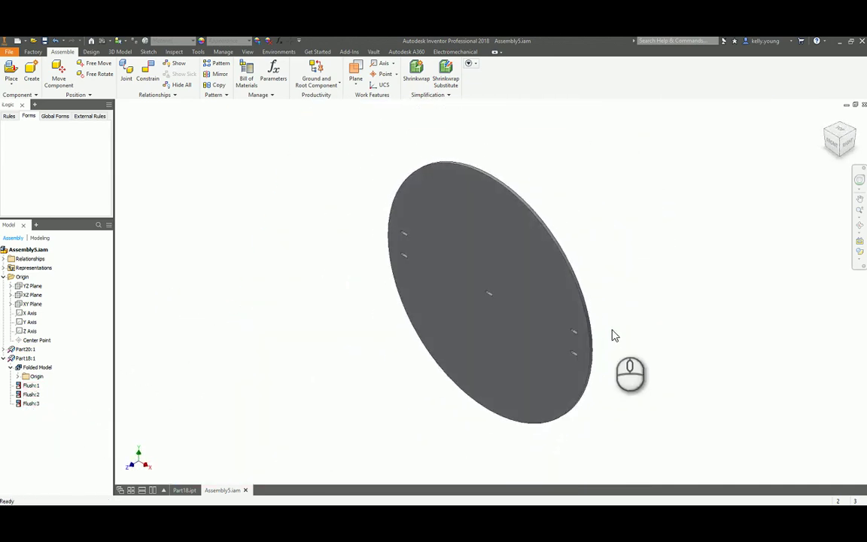
pyautogui.click(830, 145)
pyautogui.middleClick(650, 229)
pyautogui.middleClick(650, 229)
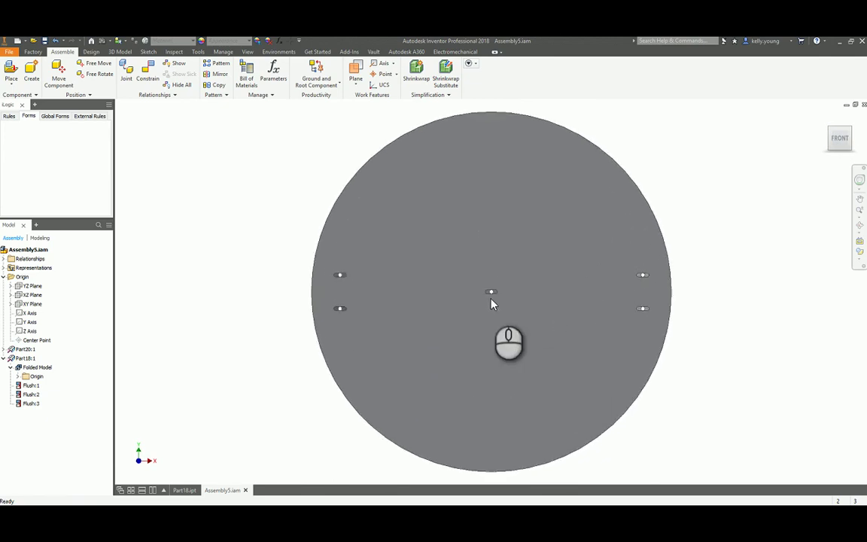
pyautogui.click(189, 355)
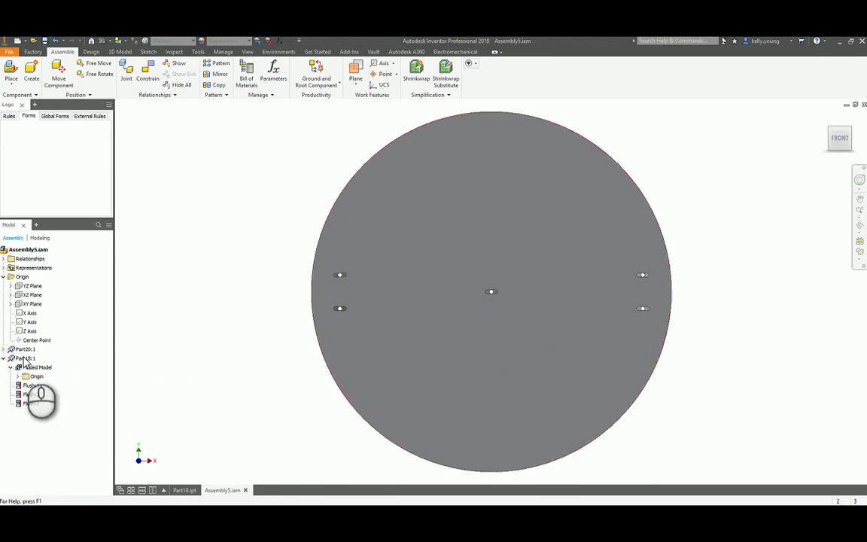
pyautogui.click(182, 361)
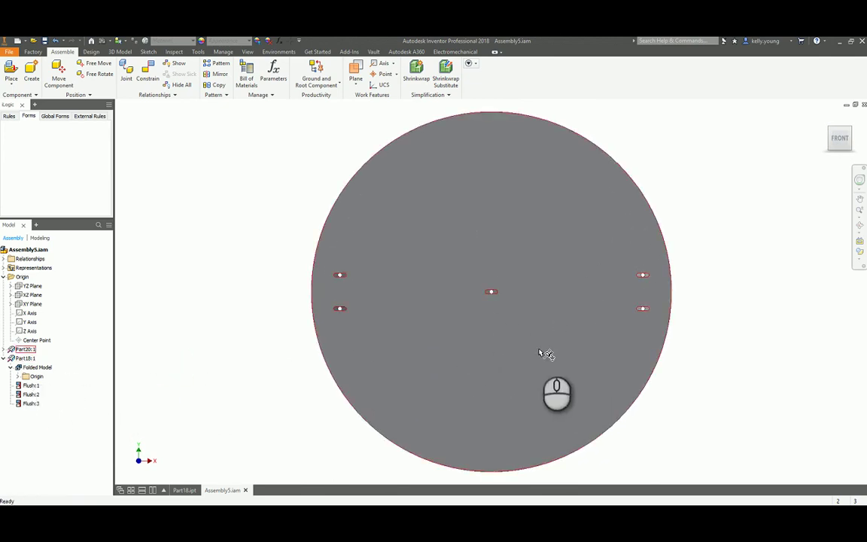
# Close the separate Part18.ipt document and open the plate's Face1 sketch for in-place editing within the assembly
pyautogui.click(183, 490)
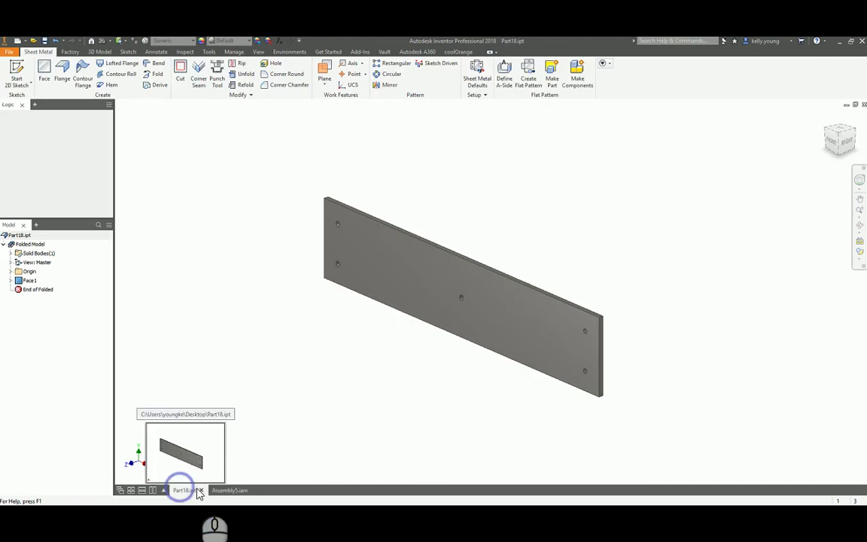
pyautogui.click(200, 490)
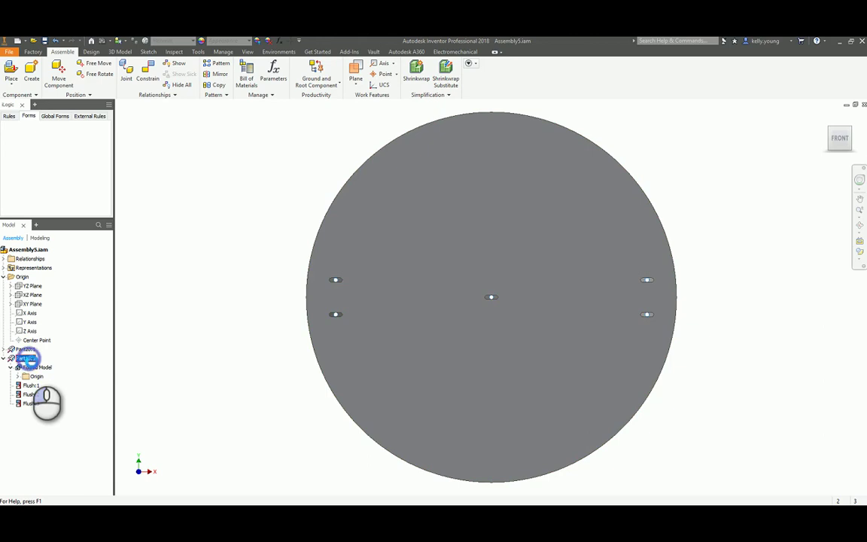
pyautogui.doubleClick(27, 359)
pyautogui.keyDown('shift'); pyautogui.moveTo(218, 352); pyautogui.dragTo(117, 404, button='middle'); pyautogui.keyUp('shift')
pyautogui.click(18, 403)
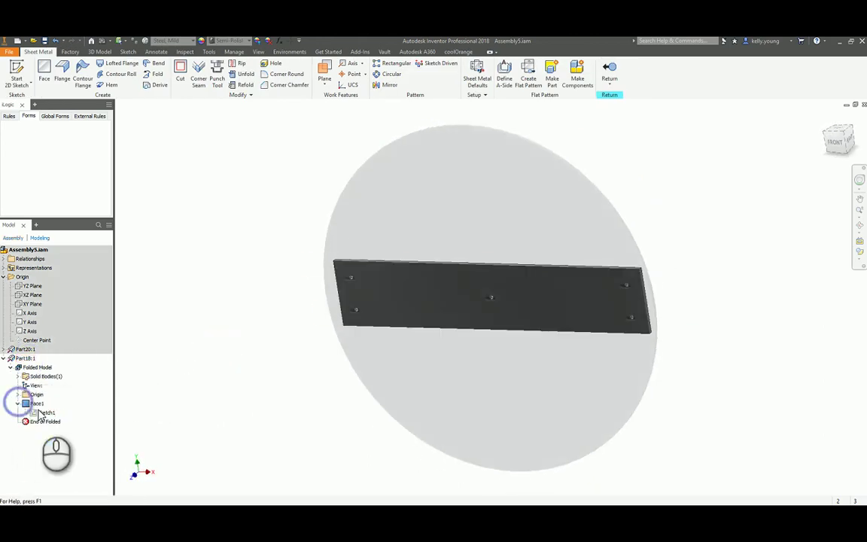
pyautogui.doubleClick(34, 413)
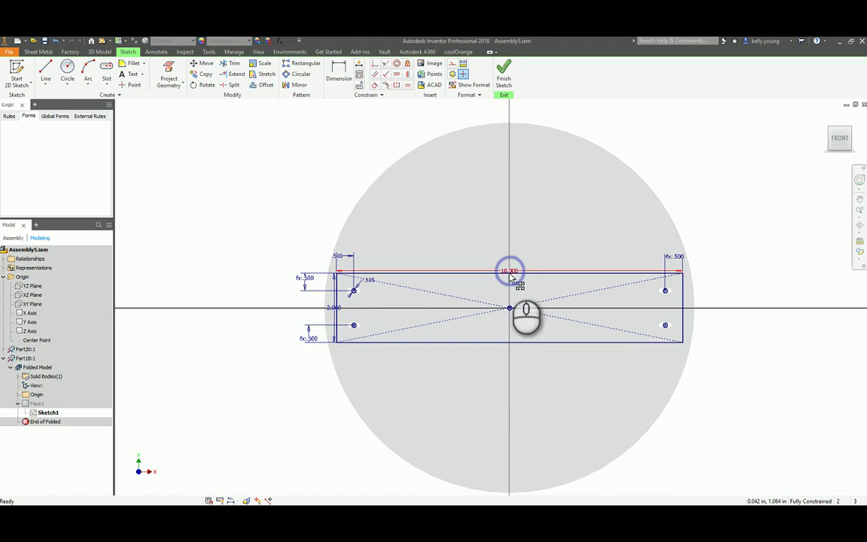
# Set the plate's height to 5 in and its width to 4 in, and return to the assembly
pyautogui.click(329, 309)
pyautogui.doubleClick(335, 310)
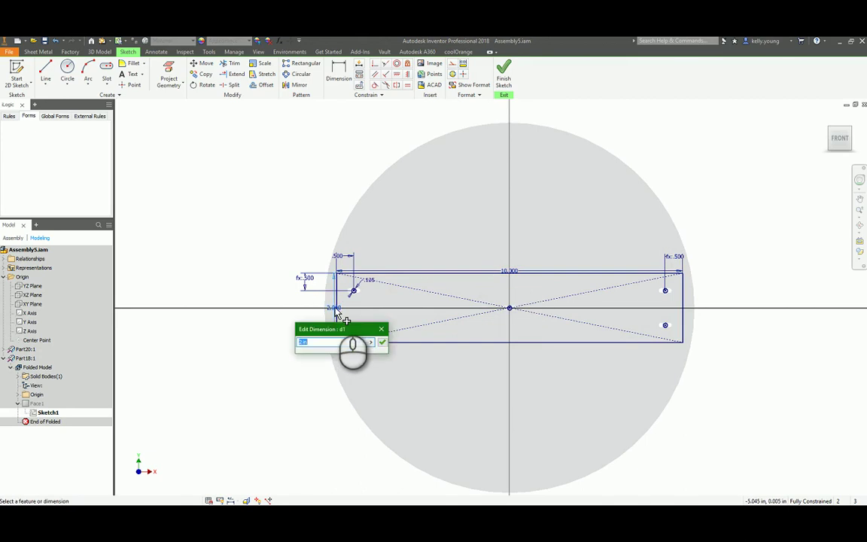
pyautogui.write('5')
pyautogui.press('Return')
pyautogui.doubleClick(514, 220)
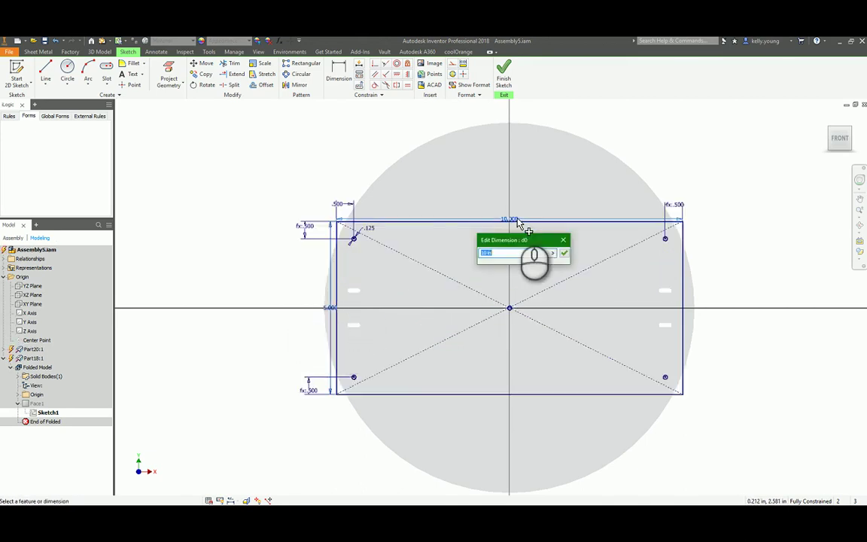
pyautogui.write('4')
pyautogui.press('Return')
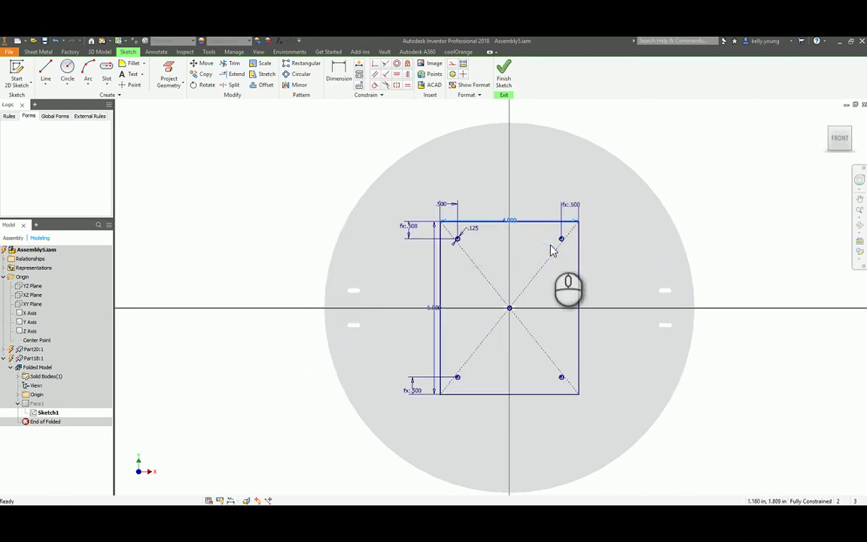
pyautogui.moveTo(553, 251)
pyautogui.keyDown('shift'); pyautogui.mouseDown(button='middle')
pyautogui.moveTo(542, 333)
pyautogui.moveTo(553, 339)
pyautogui.moveTo(596, 291)
pyautogui.moveTo(540, 321)
pyautogui.mouseUp(button='middle'); pyautogui.keyUp('shift')
pyautogui.click(609, 71)
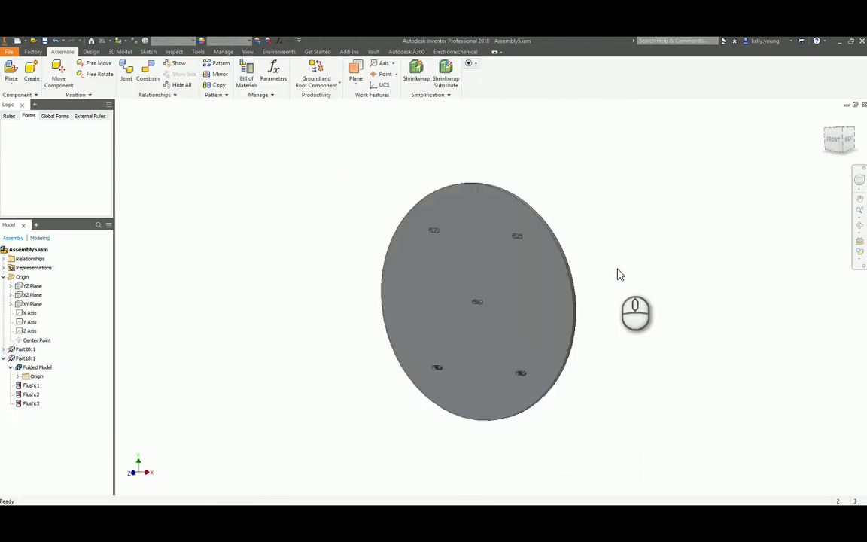
# Edit the plate's sketch in place, set its hole diameter to 3/8 in, finish the sketch and return to the assembly
pyautogui.keyDown('shift'); pyautogui.moveTo(617, 275); pyautogui.dragTo(602, 297, button='middle'); pyautogui.keyUp('shift')
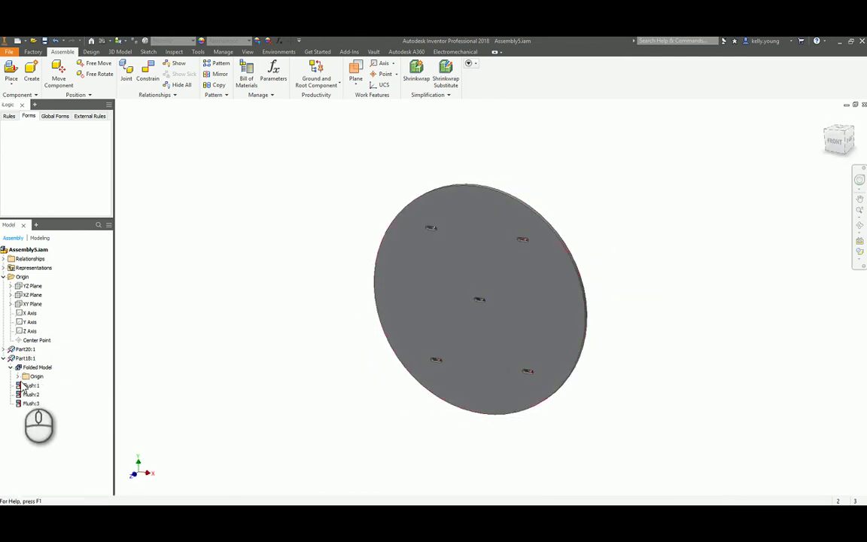
pyautogui.keyDown('shift'); pyautogui.moveTo(308, 349); pyautogui.dragTo(304, 228, button='middle'); pyautogui.keyUp('shift')
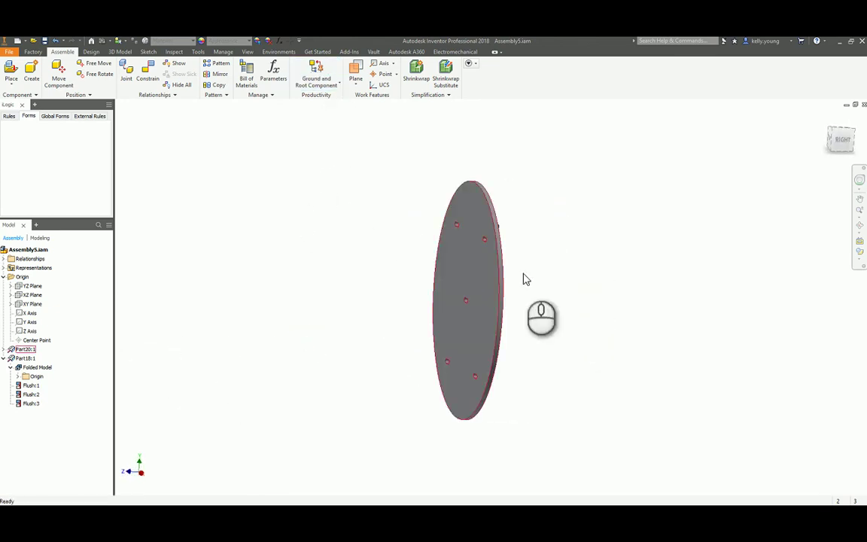
pyautogui.keyDown('shift'); pyautogui.moveTo(573, 320); pyautogui.dragTo(631, 312, button='middle'); pyautogui.keyUp('shift')
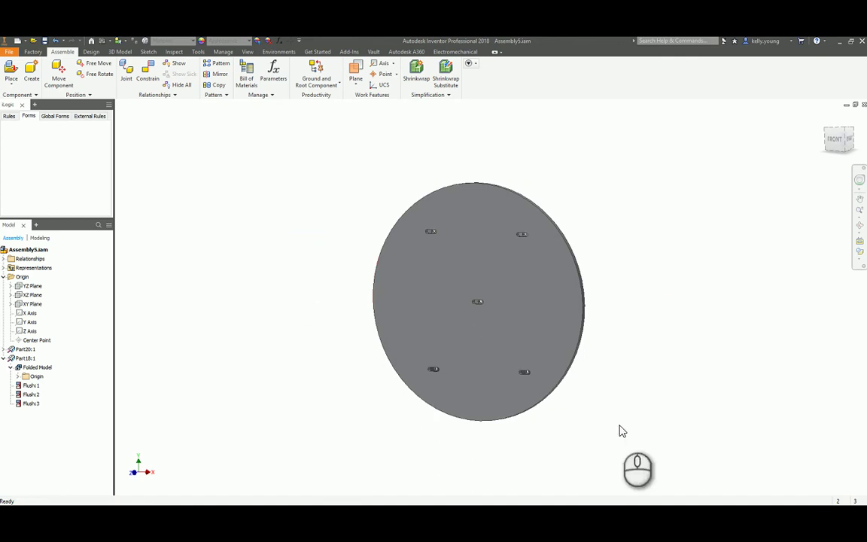
pyautogui.click(682, 313)
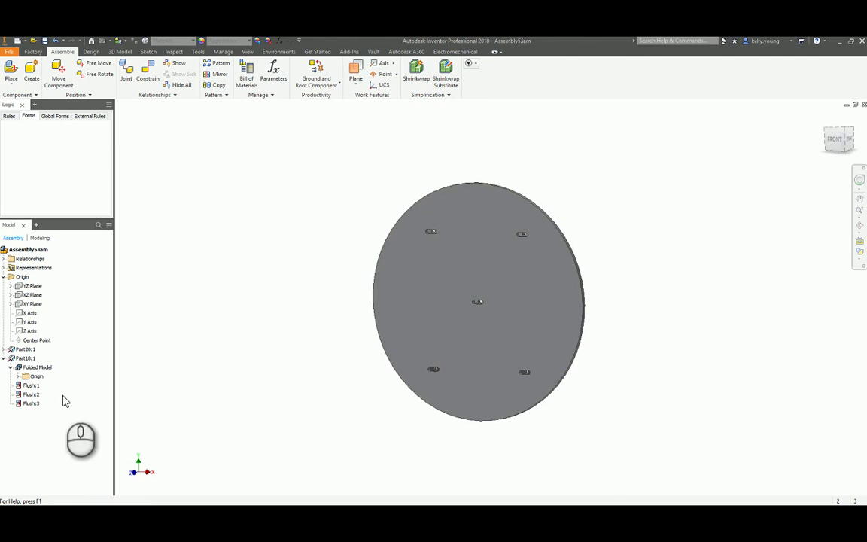
pyautogui.doubleClick(24, 358)
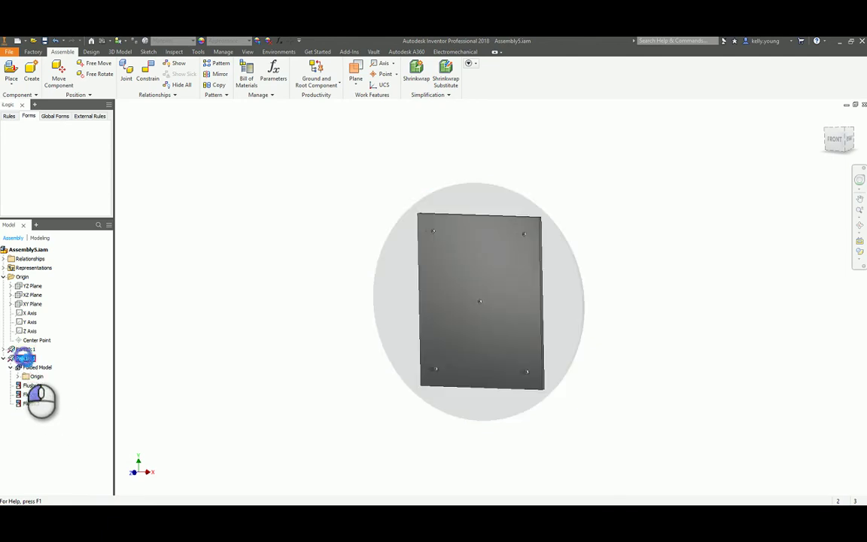
pyautogui.click(18, 403)
pyautogui.doubleClick(47, 412)
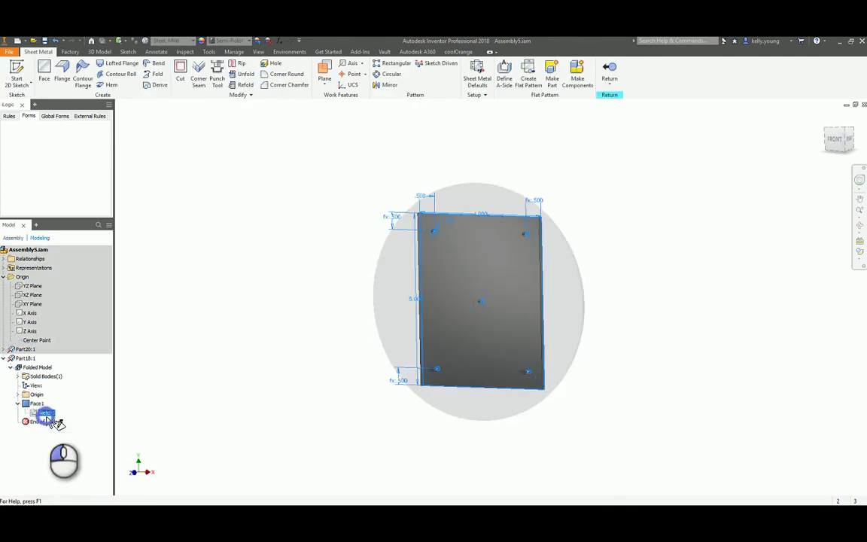
pyautogui.scroll(5, 471, 243)
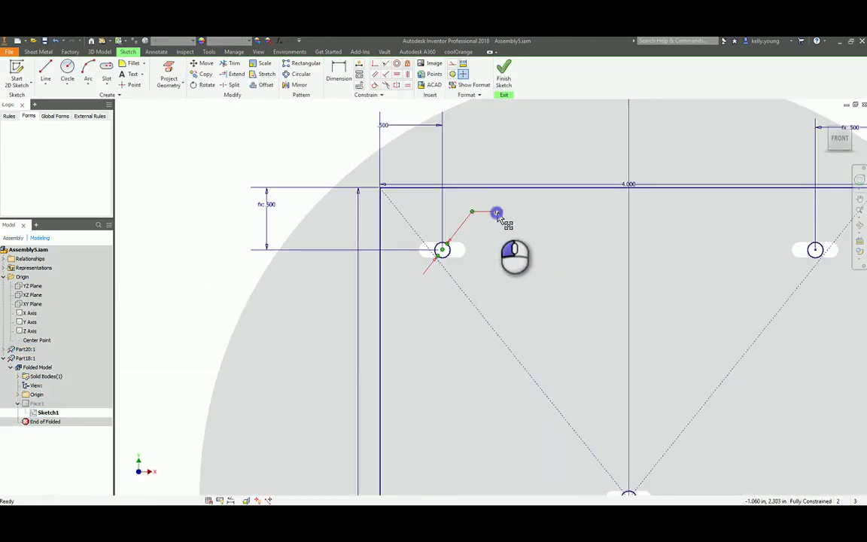
pyautogui.doubleClick(497, 214)
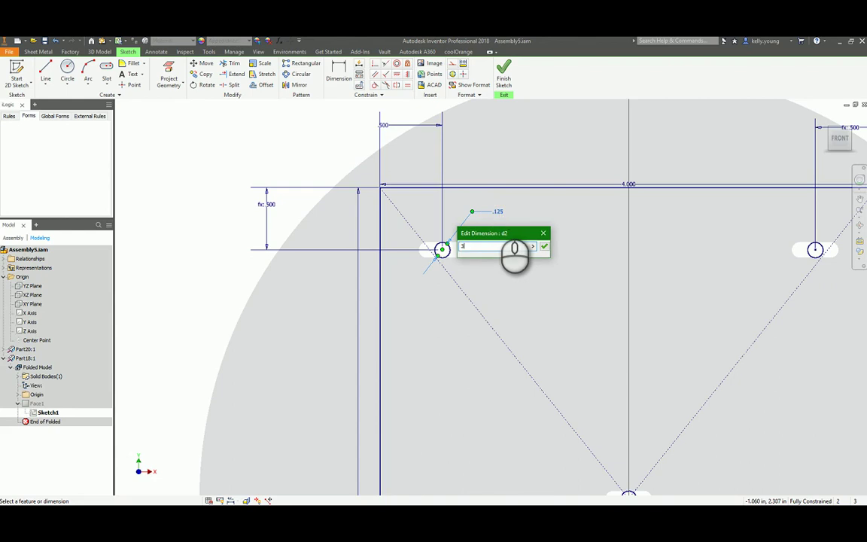
pyautogui.write('3/8')
pyautogui.press('Return')
pyautogui.click(504, 74)
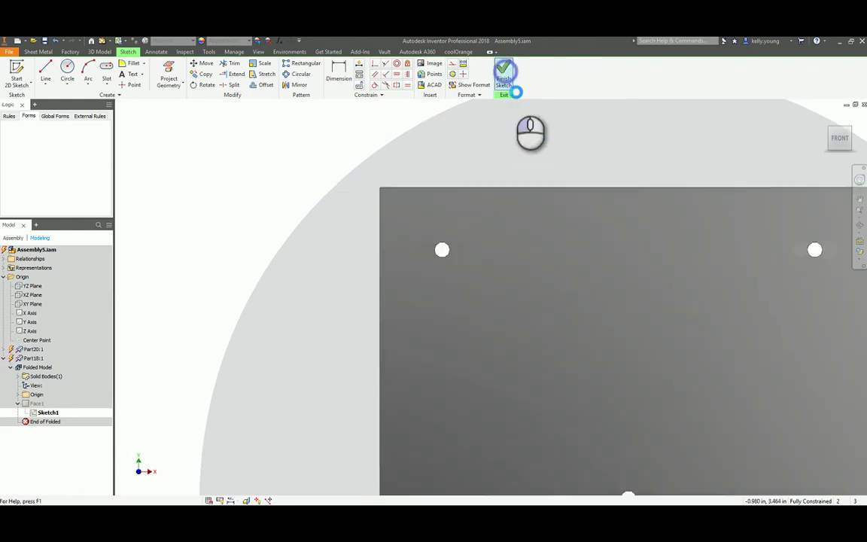
pyautogui.click(610, 82)
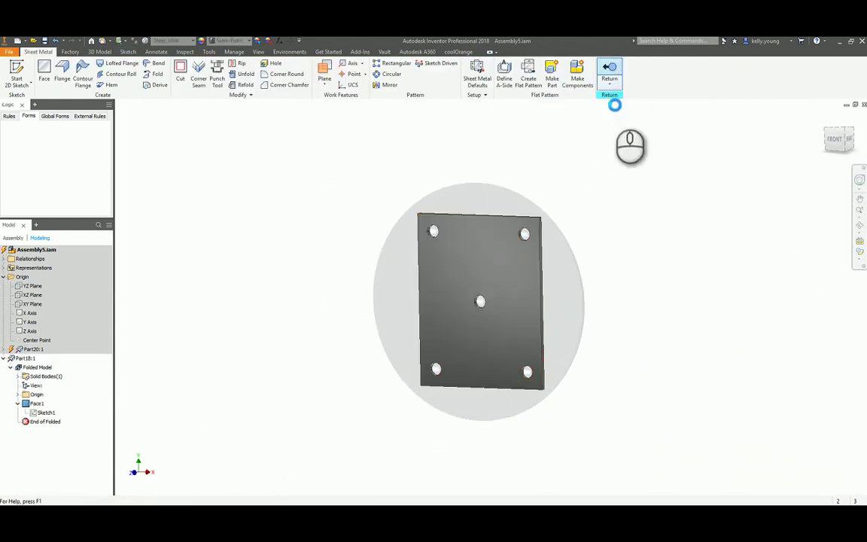
# Reopen the plate's sketch in place, set its hole diameter to 1/4 in, return to the assembly and inspect the disc's updated slots
pyautogui.moveTo(590, 232)
pyautogui.keyDown('shift'); pyautogui.mouseDown(button='middle')
pyautogui.moveTo(633, 230)
pyautogui.moveTo(593, 240)
pyautogui.moveTo(606, 231)
pyautogui.mouseUp(button='middle'); pyautogui.keyUp('shift')
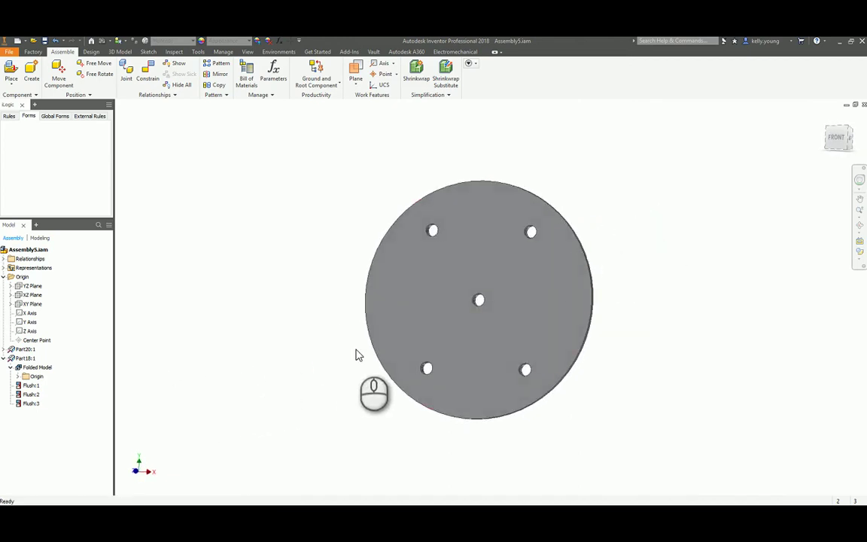
pyautogui.doubleClick(468, 229)
pyautogui.doubleClick(452, 257)
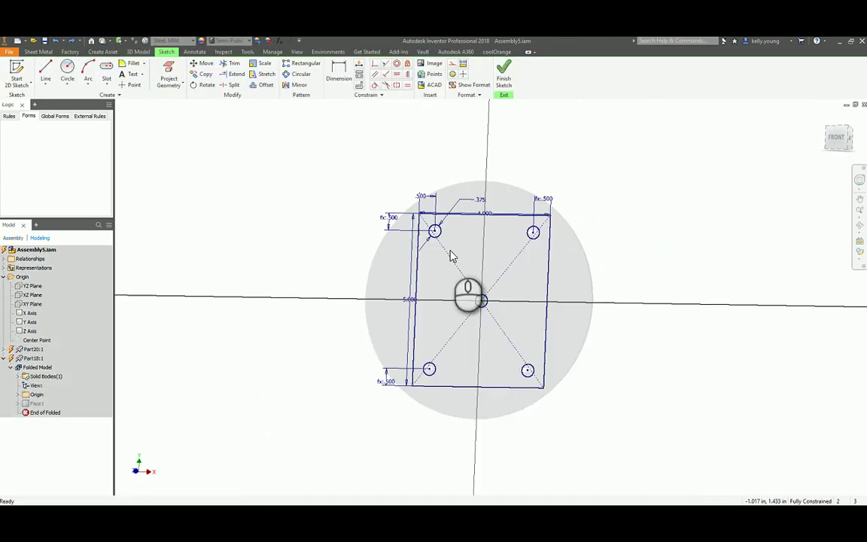
pyautogui.doubleClick(479, 201)
pyautogui.write('1/4')
pyautogui.press('Return')
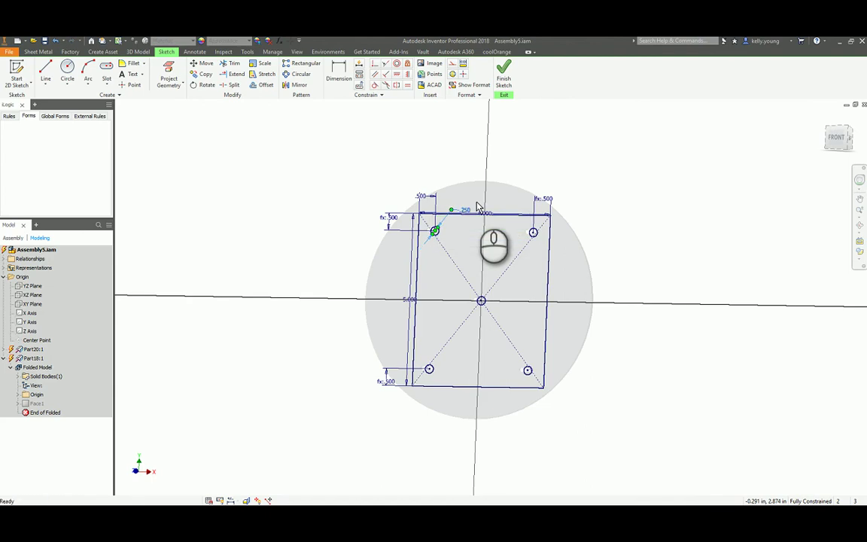
pyautogui.hotkey('ctrl', 'Return')
pyautogui.click(610, 72)
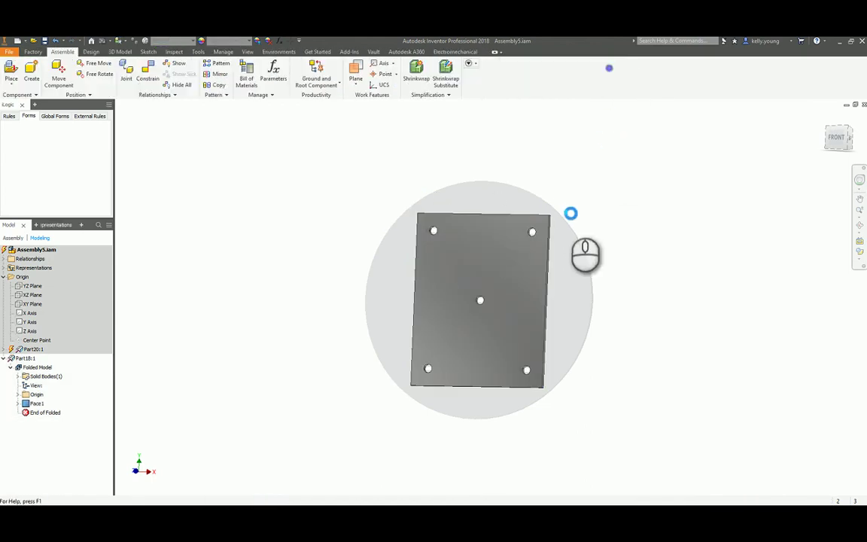
pyautogui.keyDown('shift'); pyautogui.moveTo(570, 228); pyautogui.dragTo(591, 231, button='middle'); pyautogui.keyUp('shift')
pyautogui.scroll(5, 513, 362)
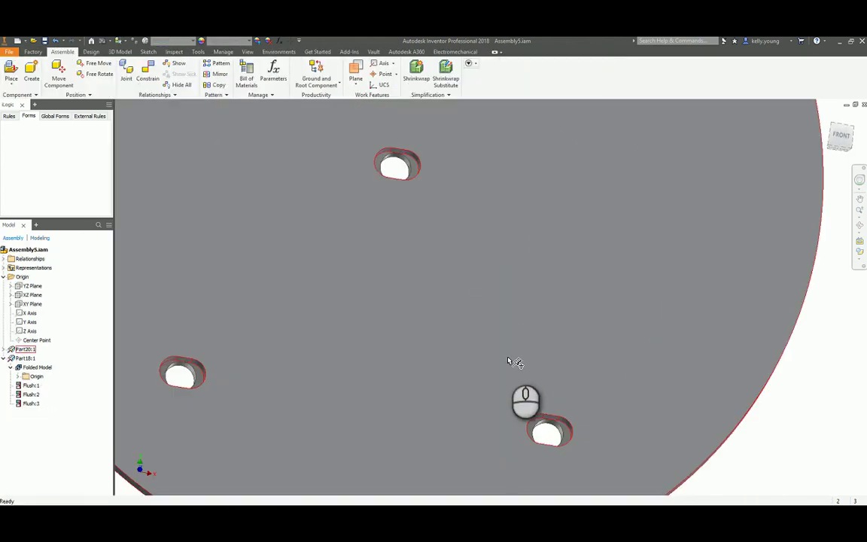
pyautogui.scroll(-5, 512, 309)
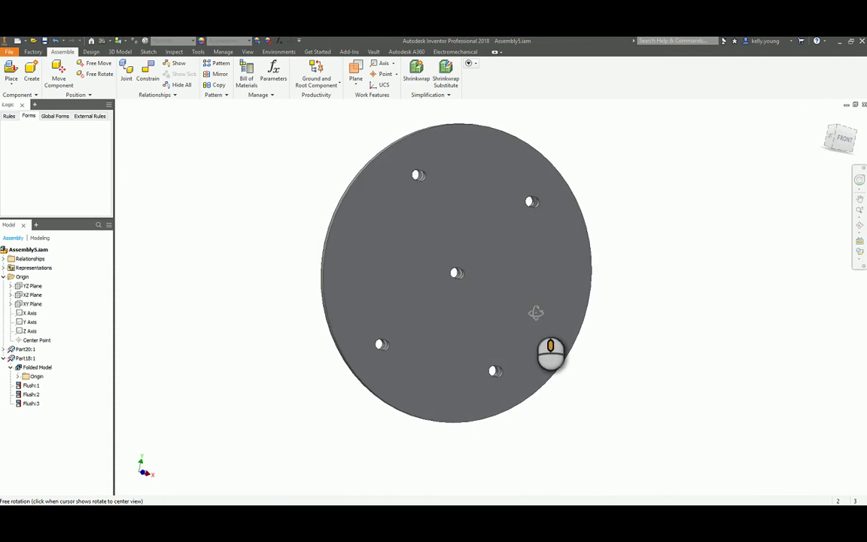